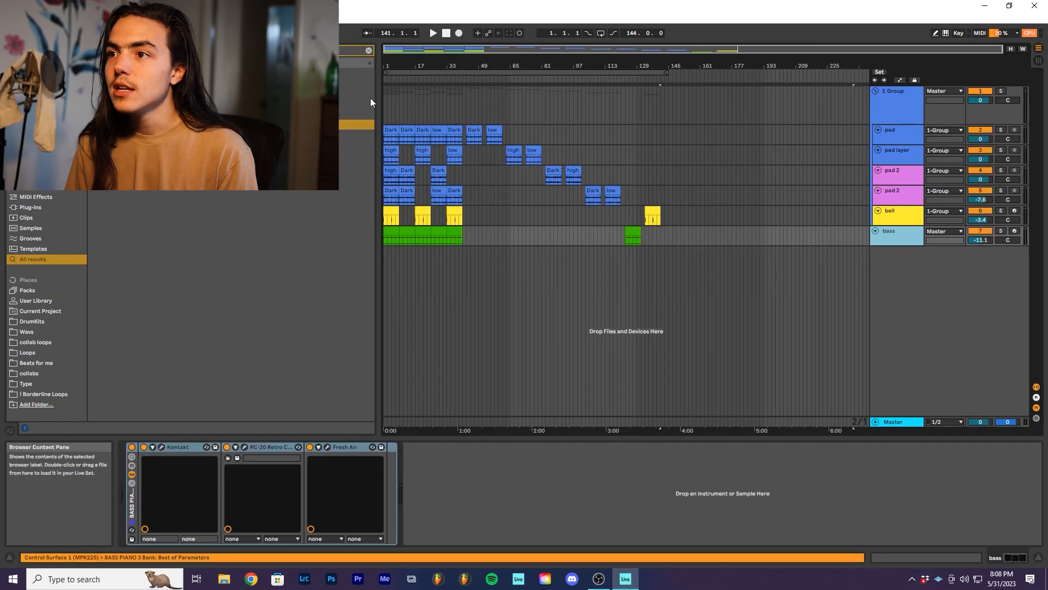
- Select the first clip on the pad track, starting at bar 1, and show the track's devices
left_click(398, 125)
left_click(398, 129)
scroll(388, 126, "up", 5)
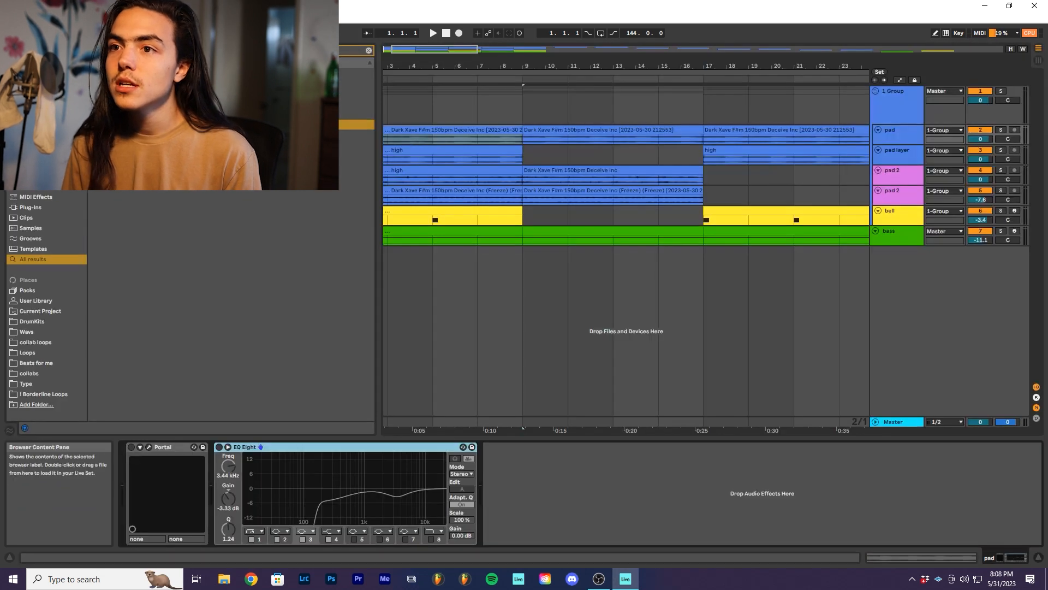
scroll(426, 127, "down", 5)
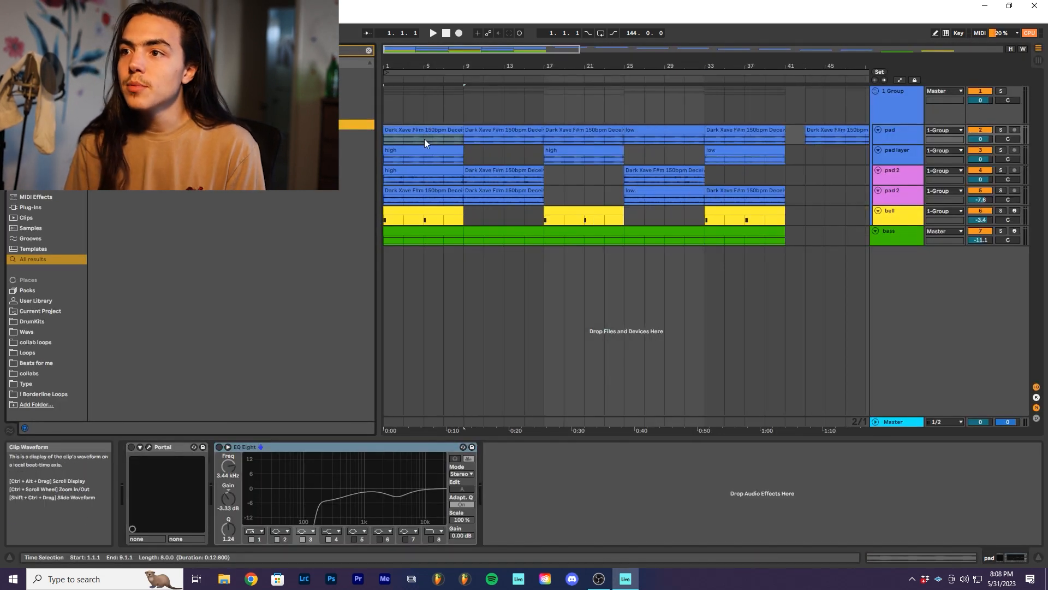
left_click(413, 131)
scroll(391, 139, "up", 3)
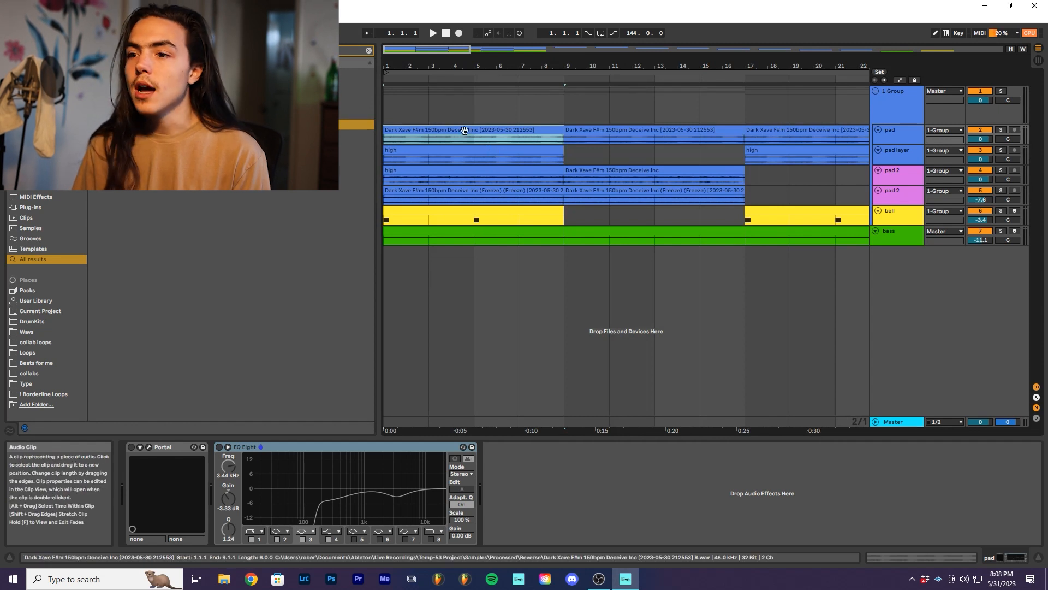
- Turn on the Portal and EQ Eight effects on the pad track and check Portal's plug-in window
left_click(575, 521)
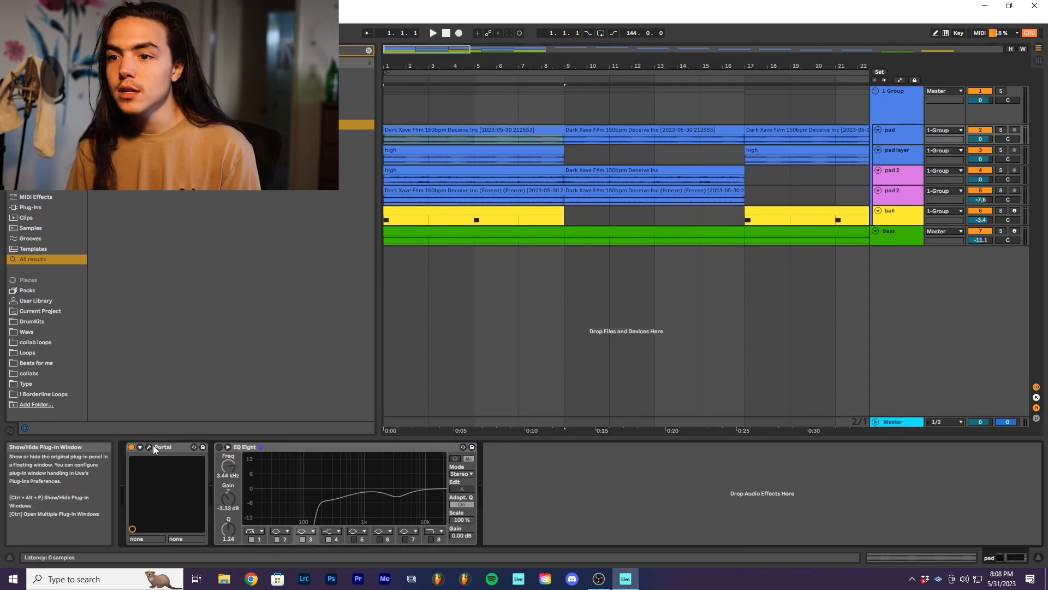
left_click(149, 447)
left_click(679, 50)
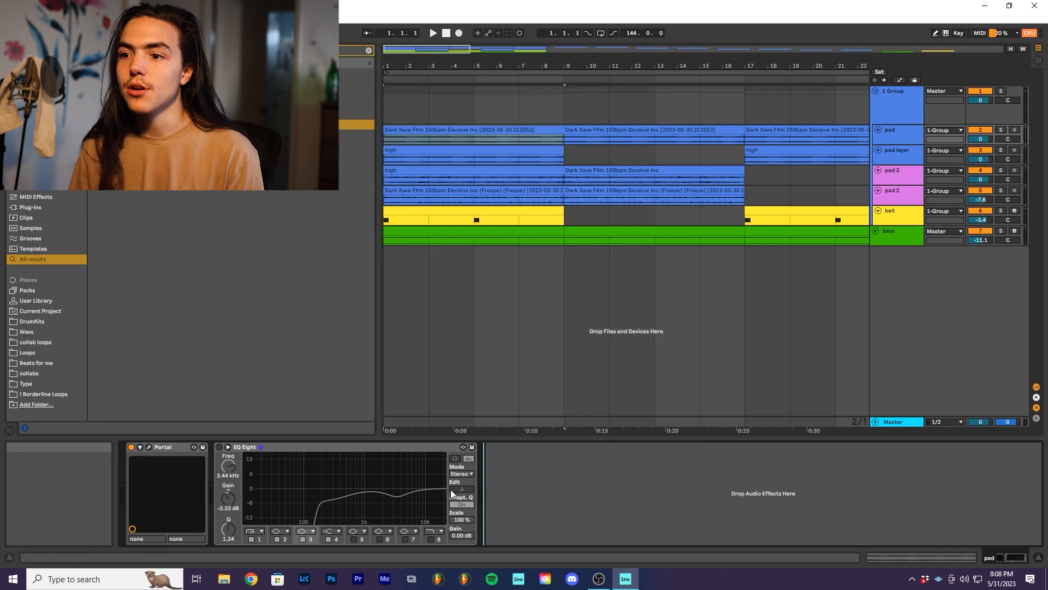
left_click(219, 447)
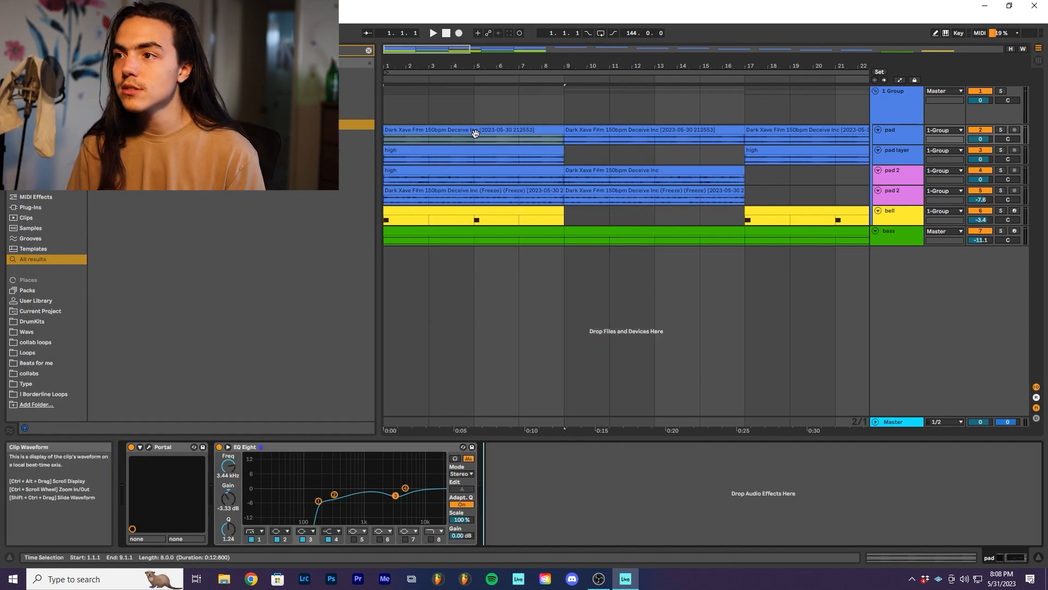
- Listen to the soloed pad track from bar 1, then stop playback
key("space")
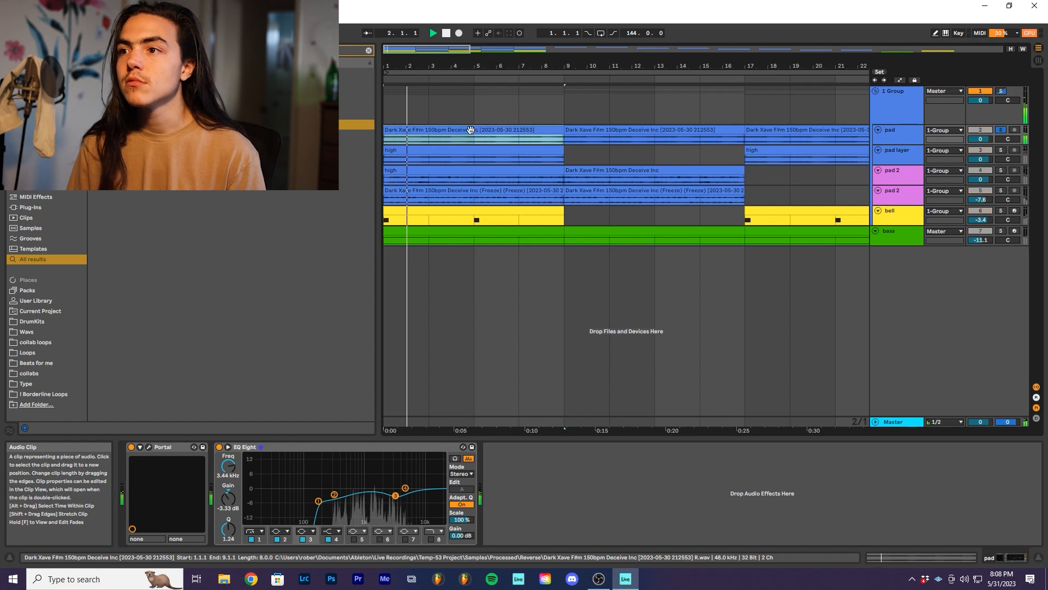
scroll(471, 130, "down", 4)
scroll(394, 131, "up", 4)
scroll(402, 130, "down", 4)
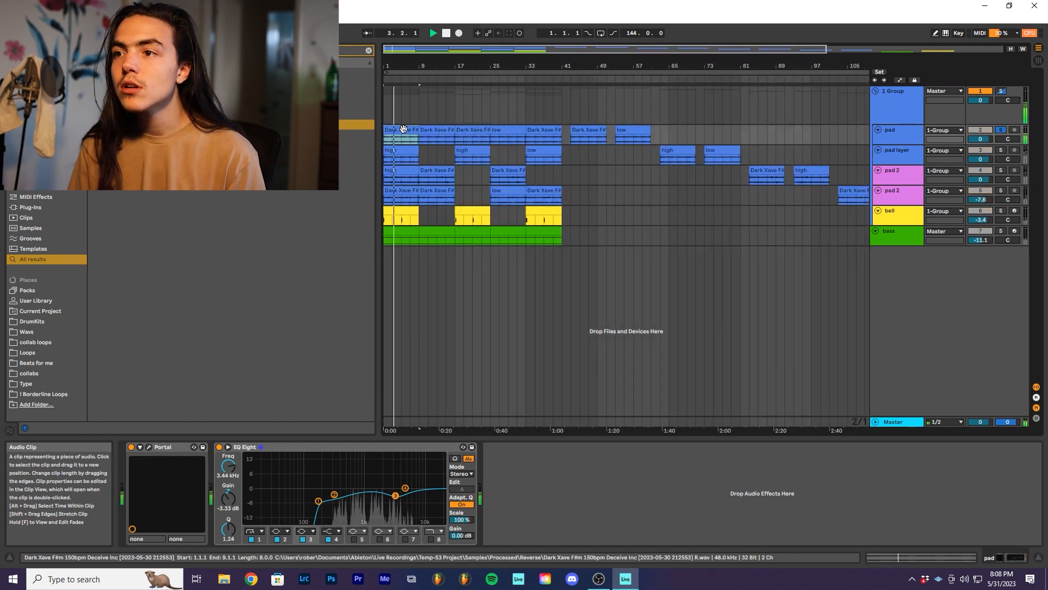
key("space")
- Solo the pad track, listen to its "low" clip at bar 25, and unsolo it
left_click(496, 133)
key("s")
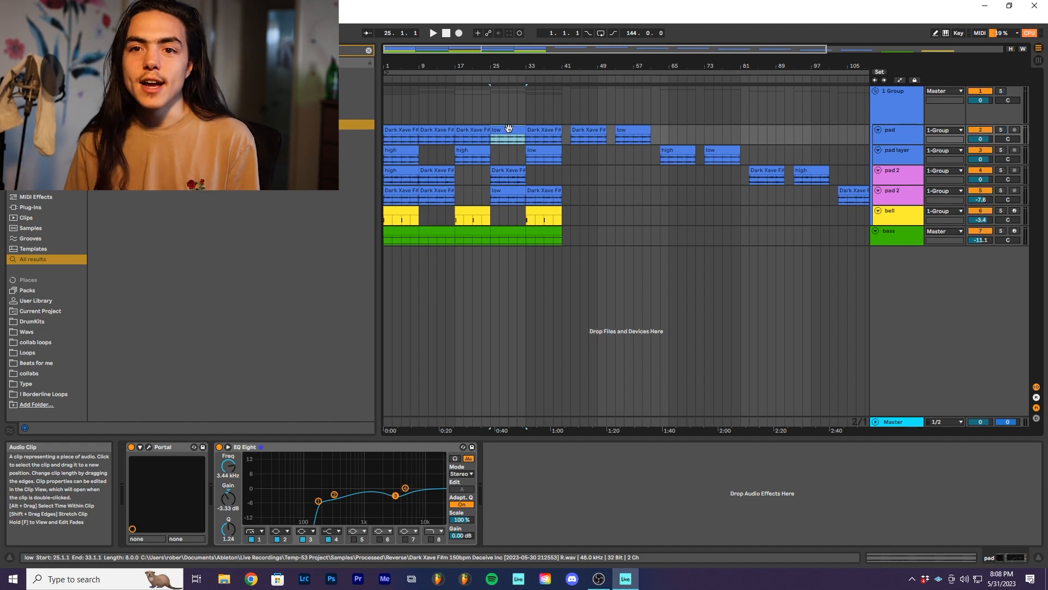
key("space")
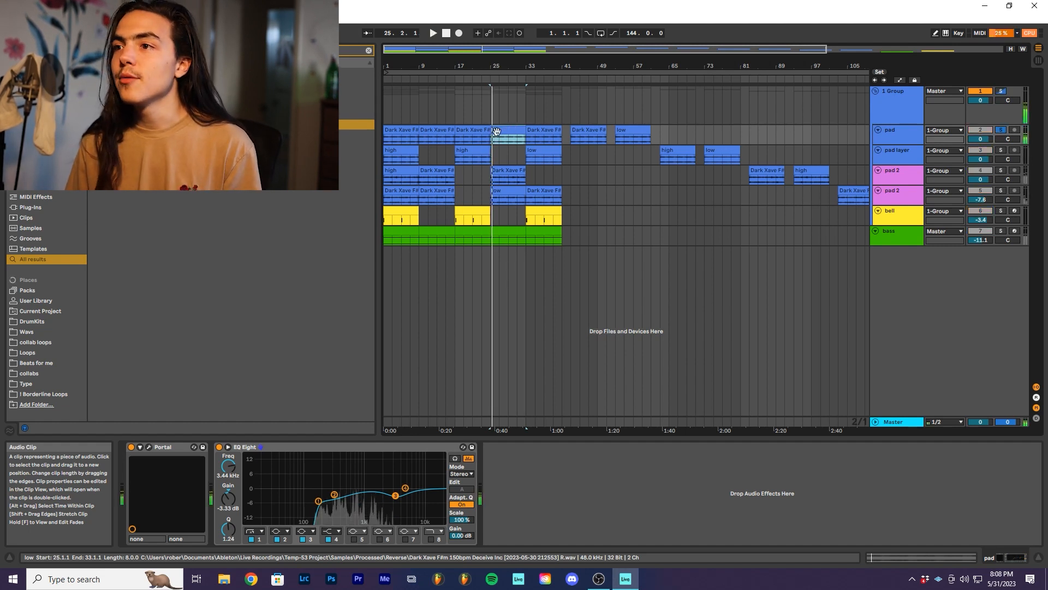
key("z")
key("x")
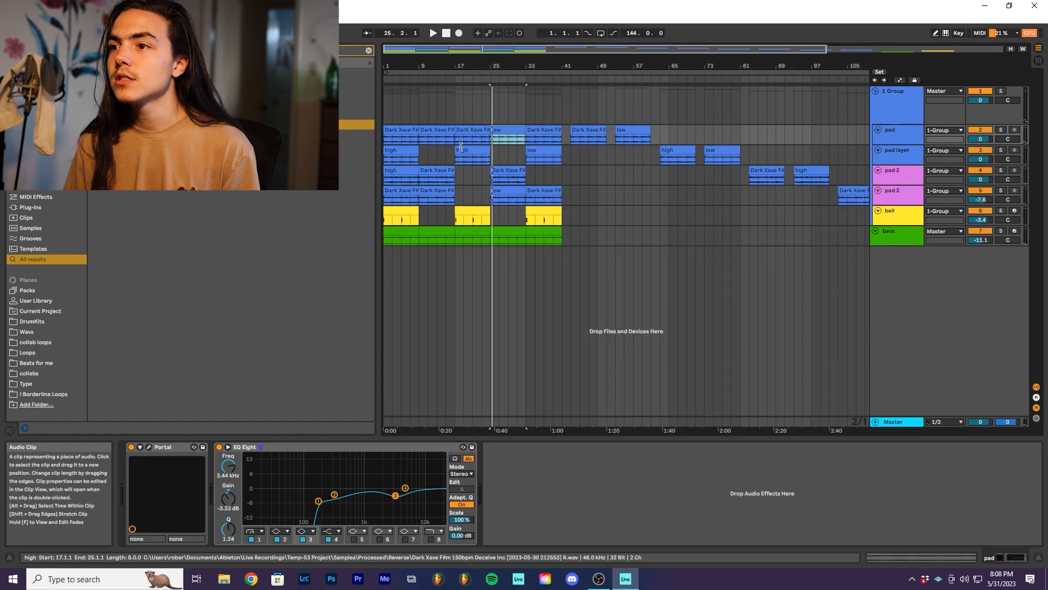
- Select the first "high" clip on the pad layer track and show that track's effect chain
left_click(397, 151)
left_click(910, 151)
left_click(901, 132)
left_click(896, 150)
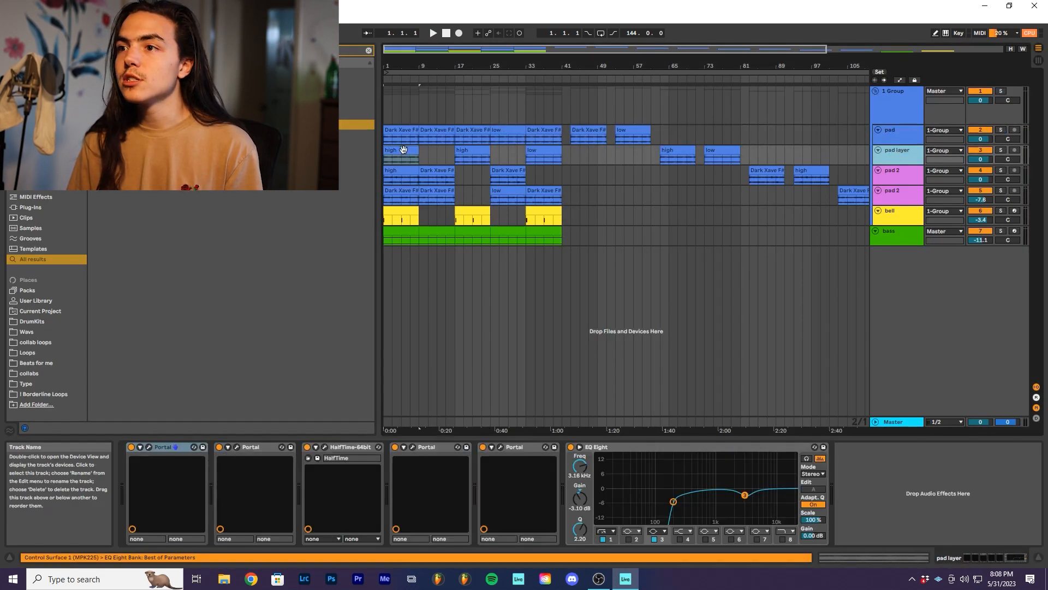
- Solo the pad layer track and listen to its "high" clip at bar 1
left_click(405, 129)
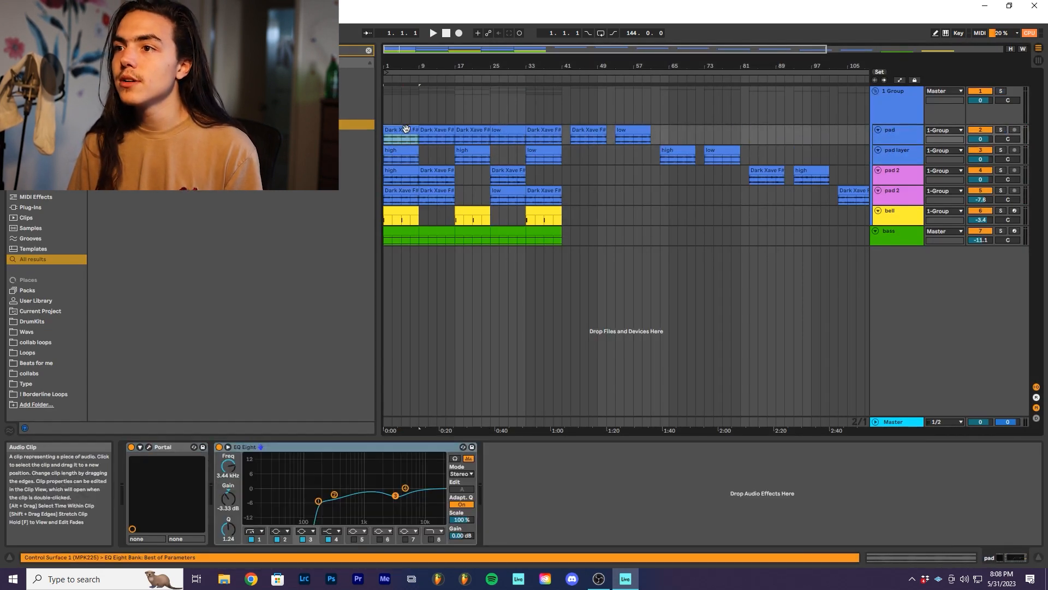
left_click(394, 151)
scroll(394, 150, "up", 5)
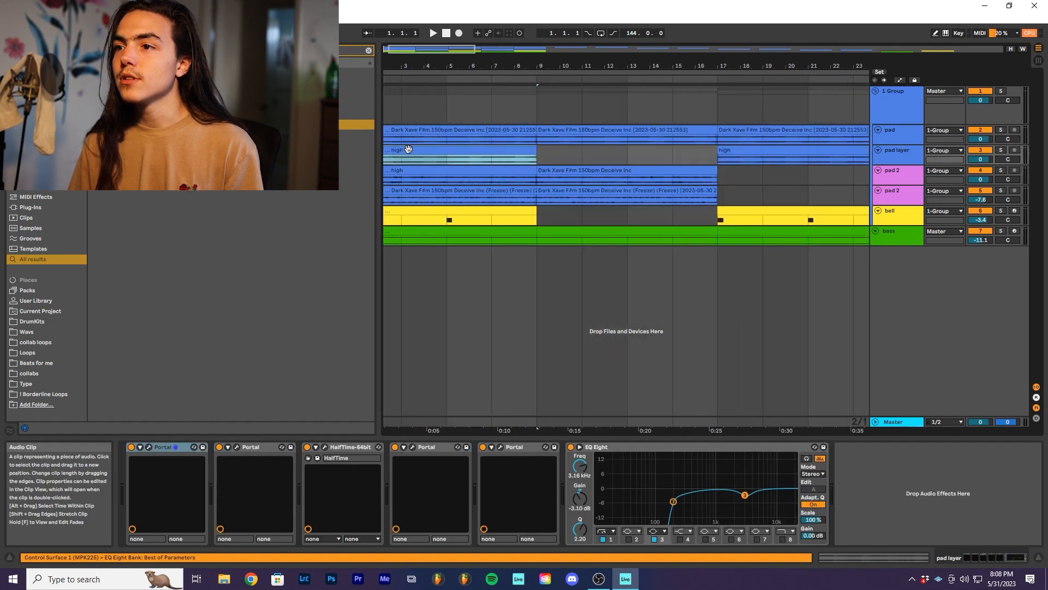
double_click(438, 150)
key("space")
key("shift+Tab")
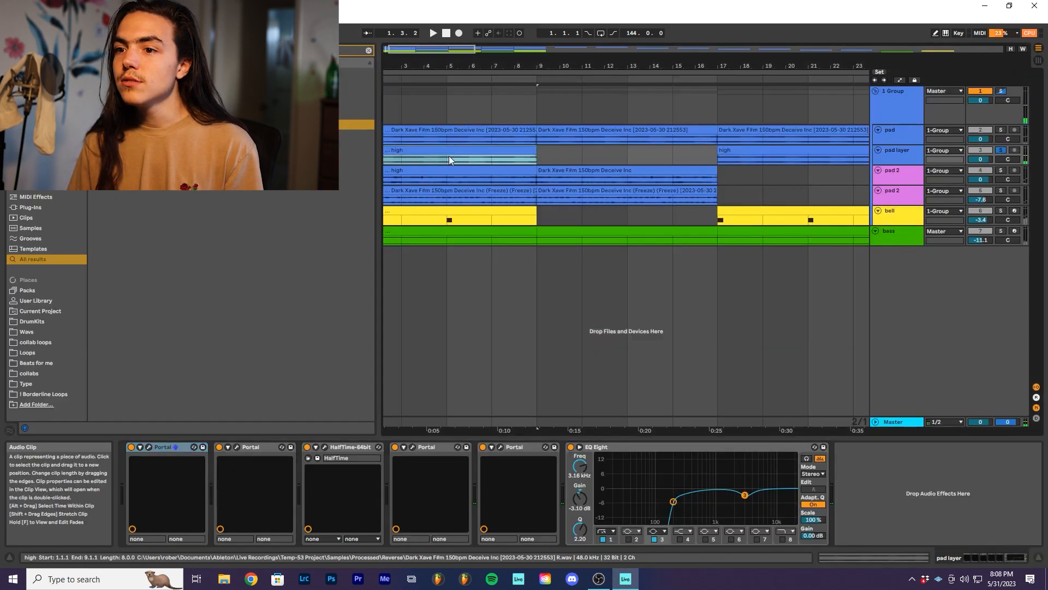
- View the settings of the first two Portal plug-ins on the pad layer track, closing each window
left_click(148, 446)
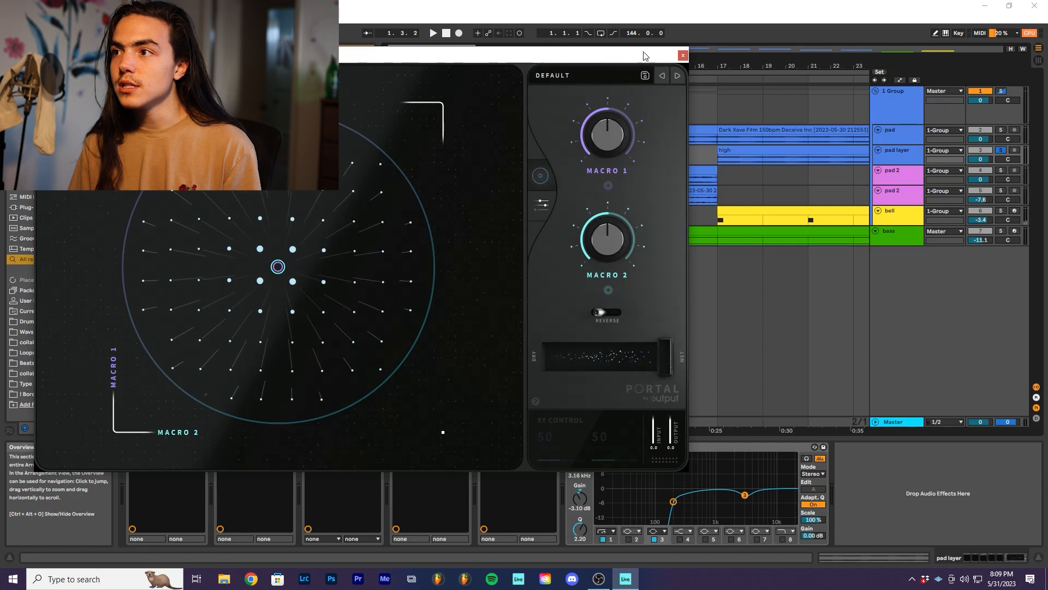
left_click(683, 55)
left_click(236, 447)
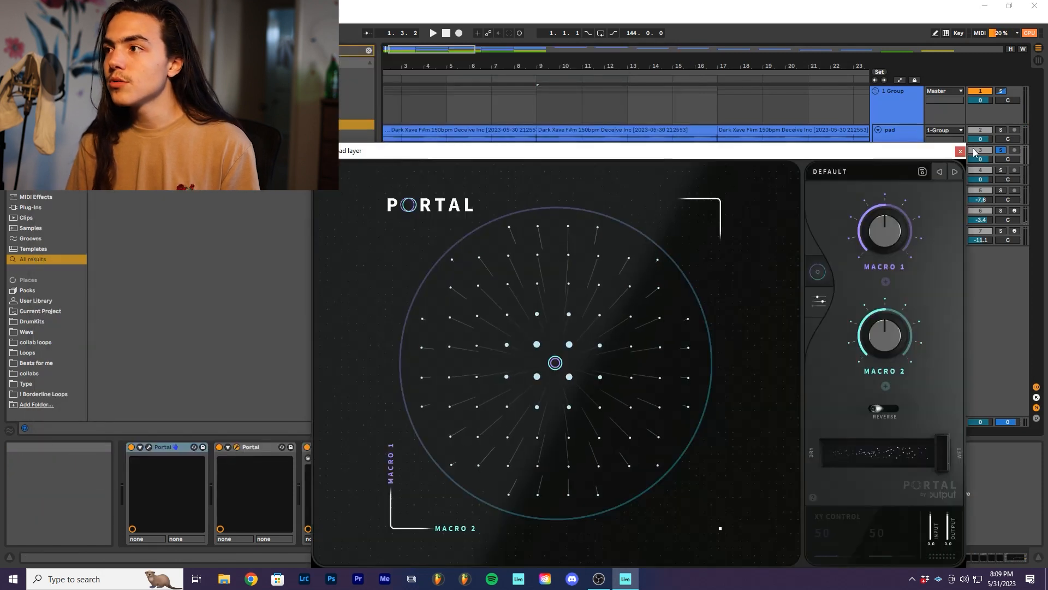
left_click(959, 151)
left_click(237, 447)
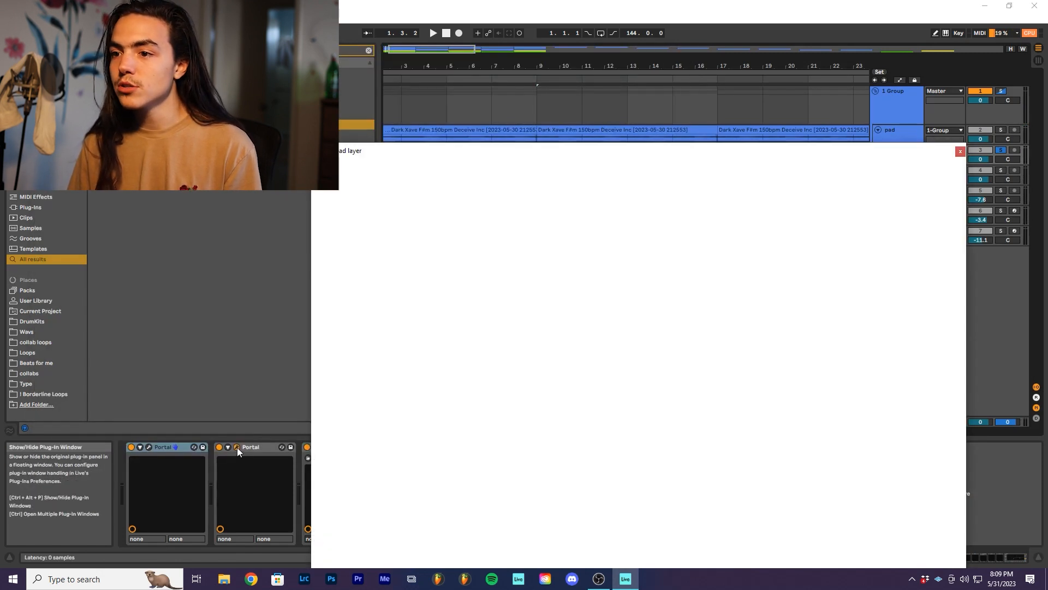
left_click(237, 447)
- Check the HalfTime settings on the pad layer track and browse the preset list of the Portal after it
left_click(325, 447)
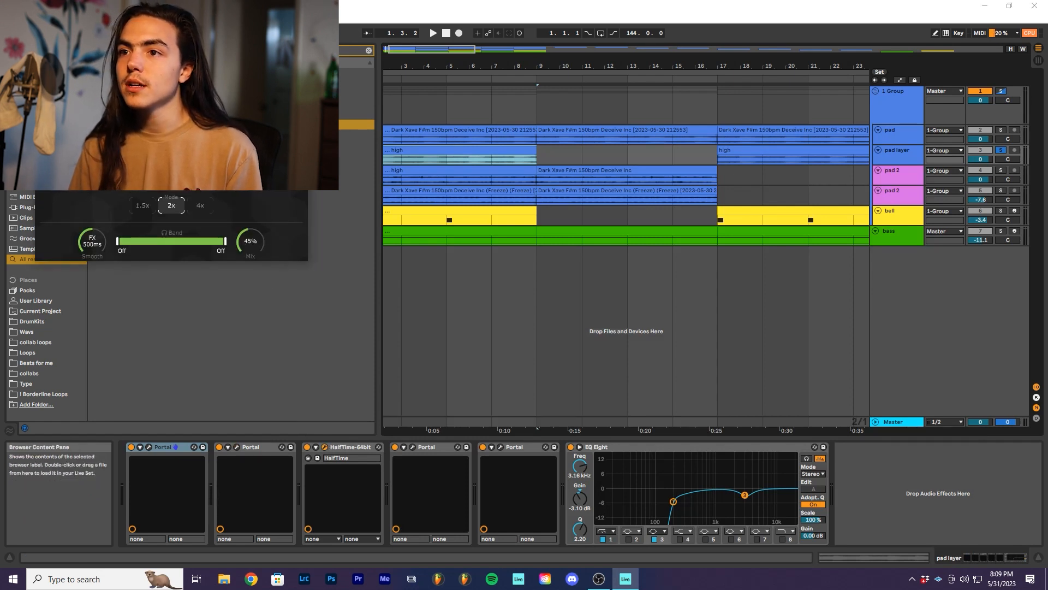
left_click(325, 447)
left_click(413, 447)
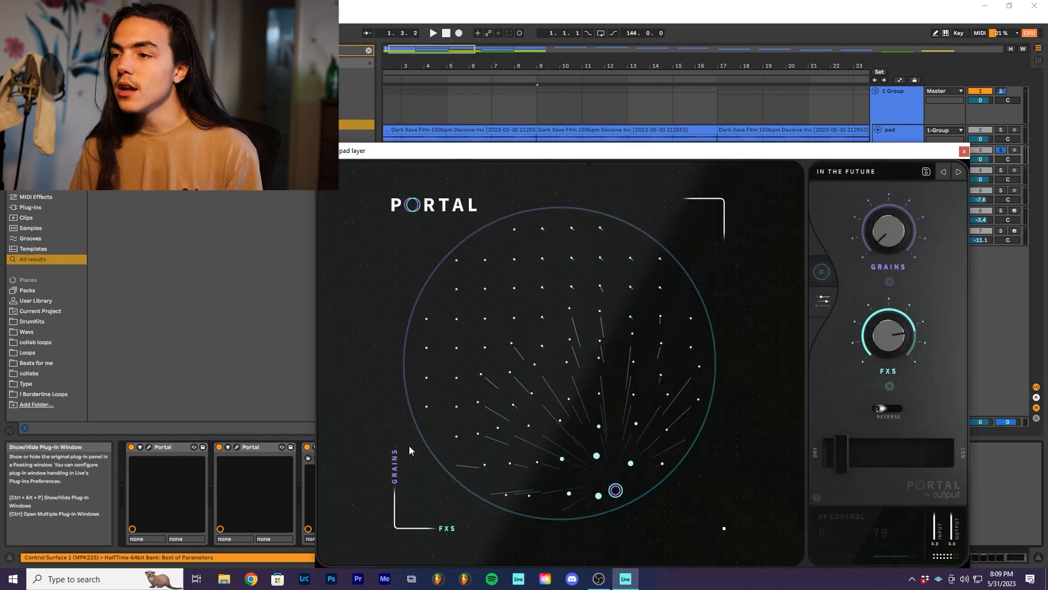
left_click(860, 172)
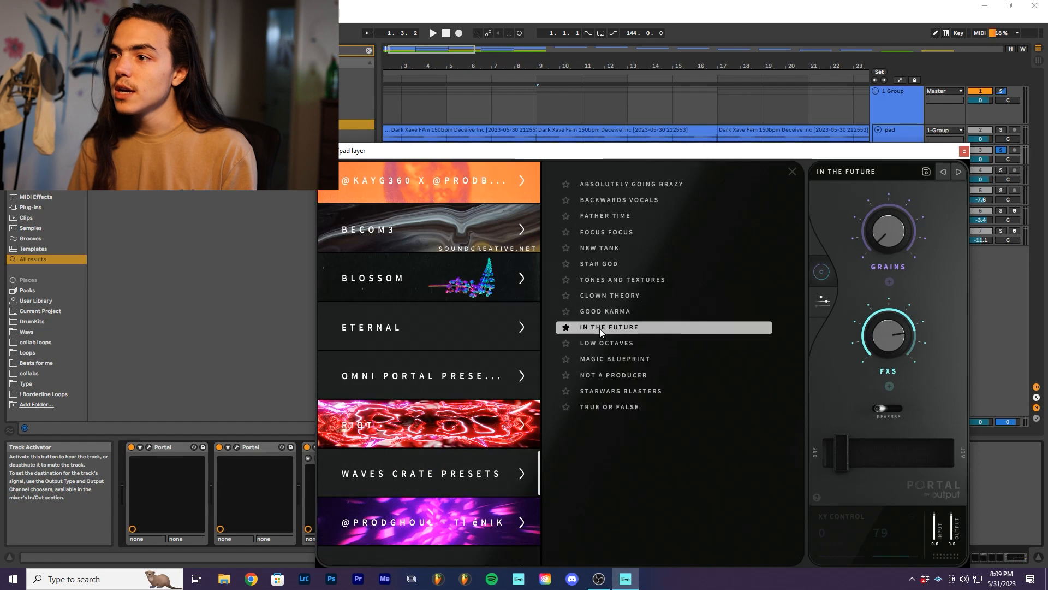
scroll(372, 334, "down", 3)
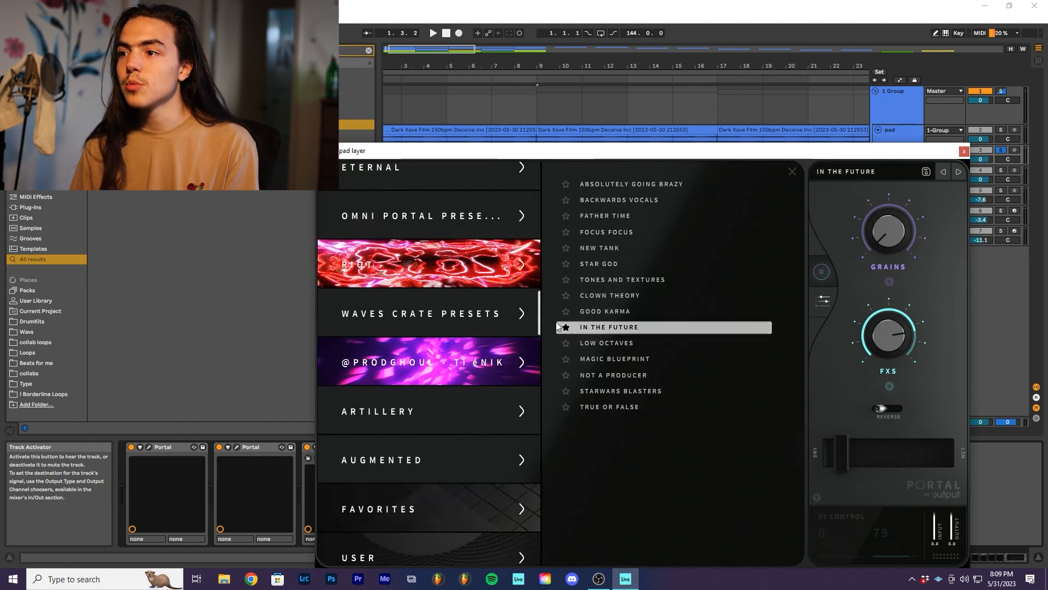
left_click(964, 152)
- View the last Portal plug-in on the pad layer track, close it, and select the track's EQ Eight
left_click(500, 447)
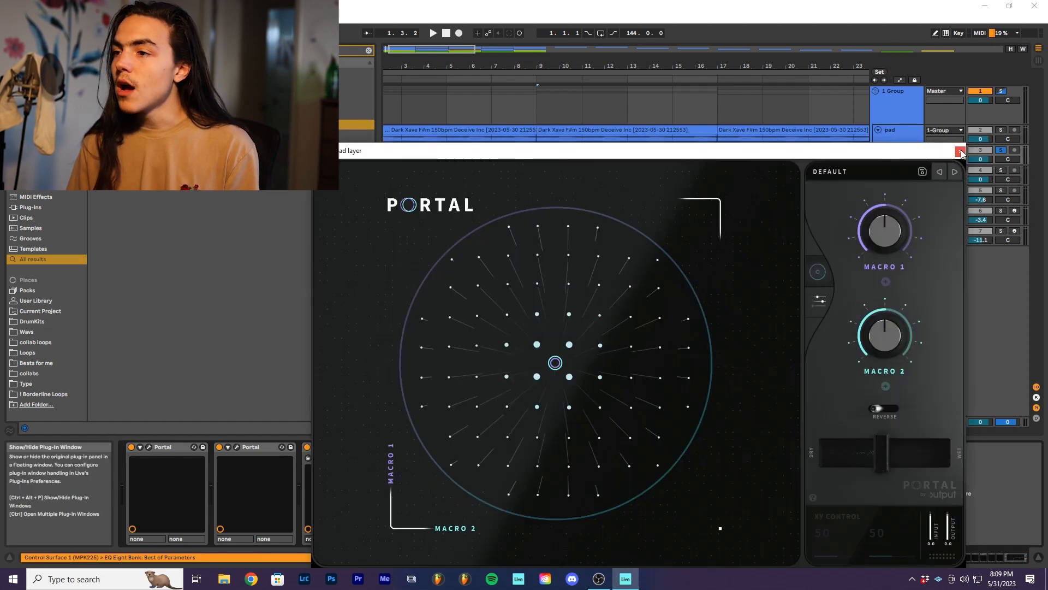
left_click(962, 152)
left_click(523, 449)
left_click(628, 446)
left_click(894, 471)
- Select the pad and pad layer tracks together and listen to them from bar 1
left_click(902, 131)
left_click(906, 150)
left_click(427, 151)
key("space")
scroll(471, 148, "down", 3)
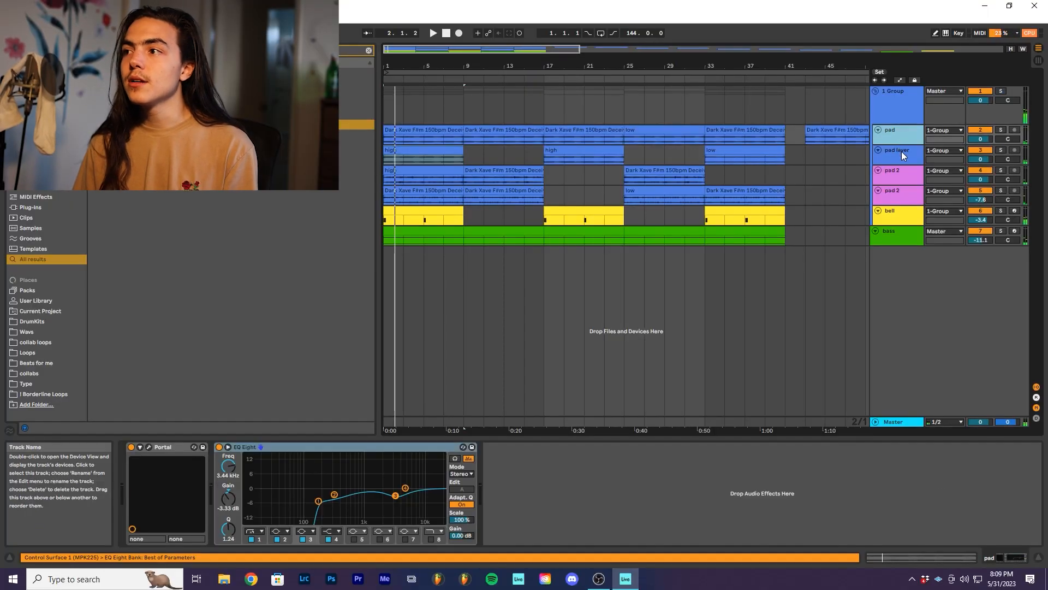
left_click(902, 153)
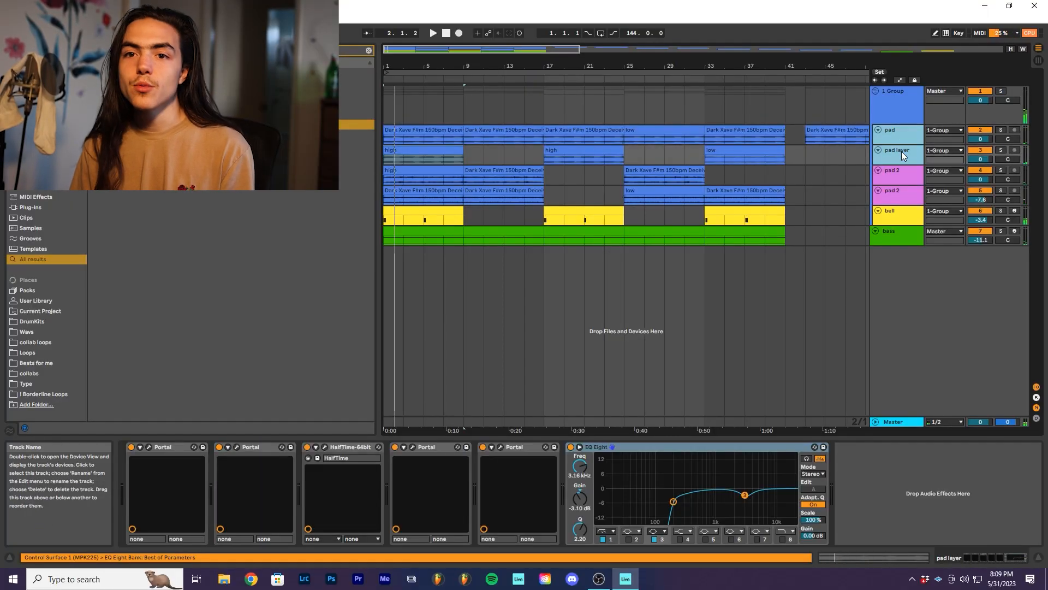
key("space")
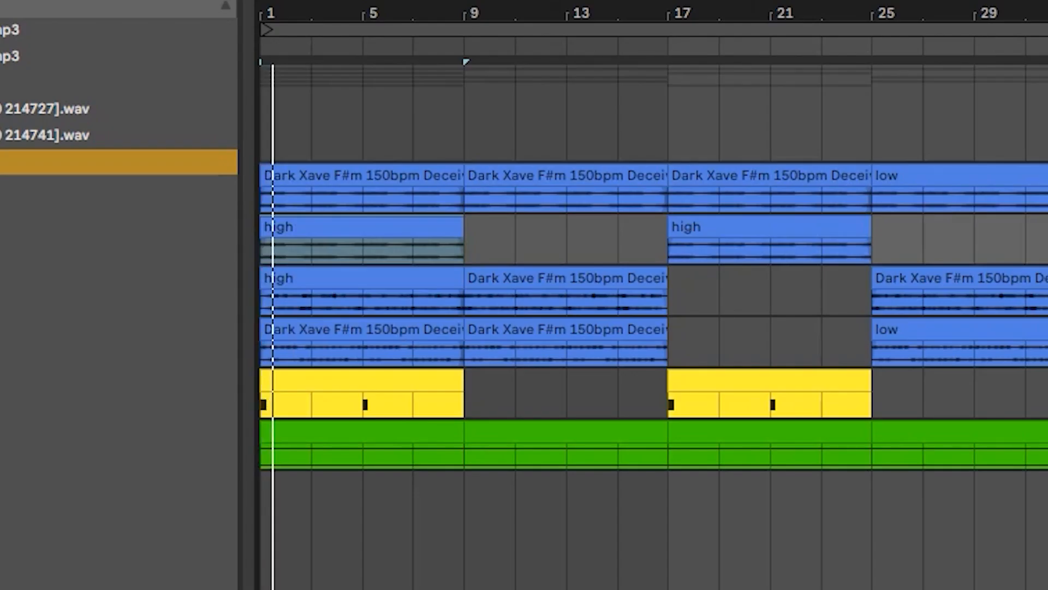
key("space")
- Solo the upper pad 2 track and listen to its "high" clip at bar 1
left_click(903, 175)
key("s")
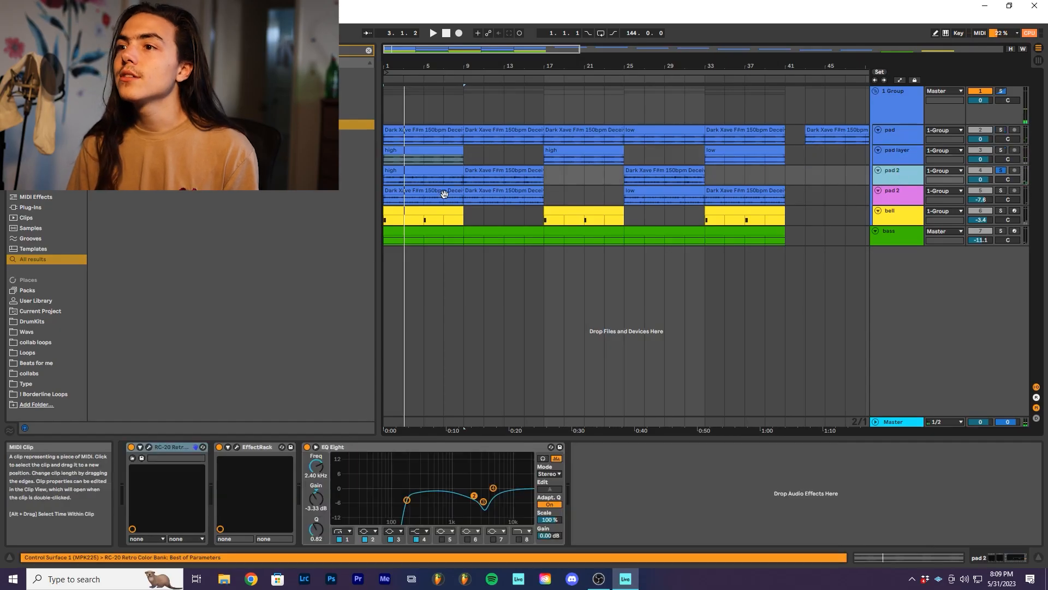
left_click(431, 171)
key("space")
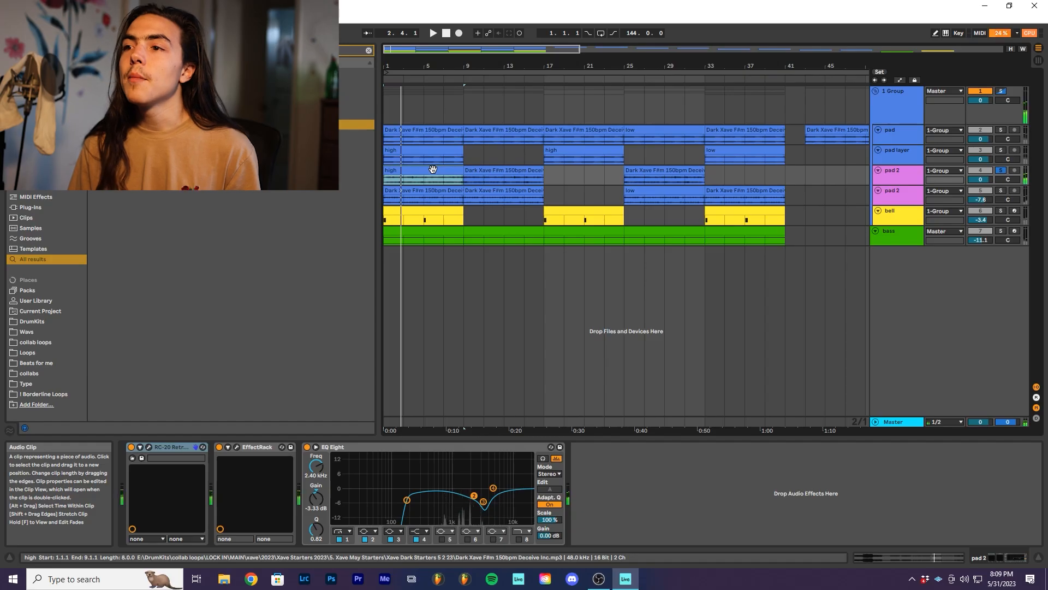
- Listen to the upper pad 2 track's second clip, starting at bar 9
left_click(489, 176)
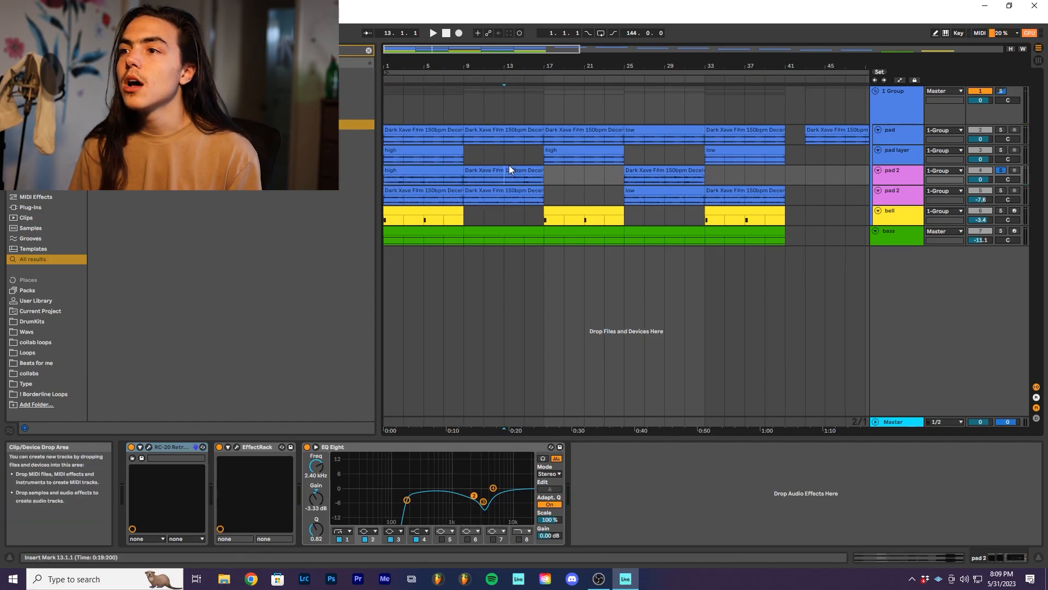
left_click(443, 136)
left_click(508, 171)
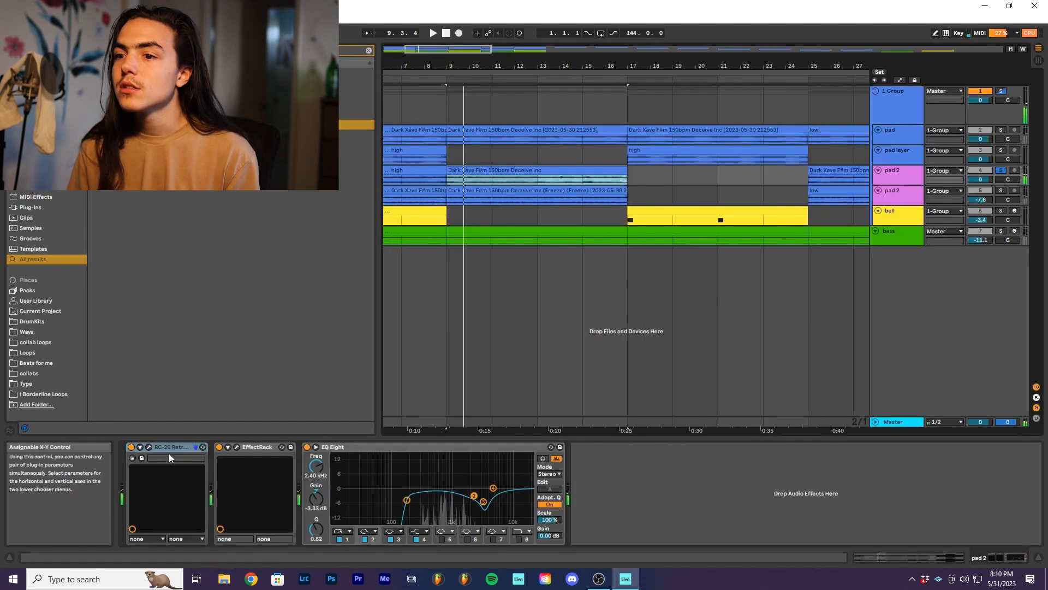
- Check the RC-20 Retro Color, EffectRack and EQ Eight effects on the upper pad 2 track
left_click(148, 448)
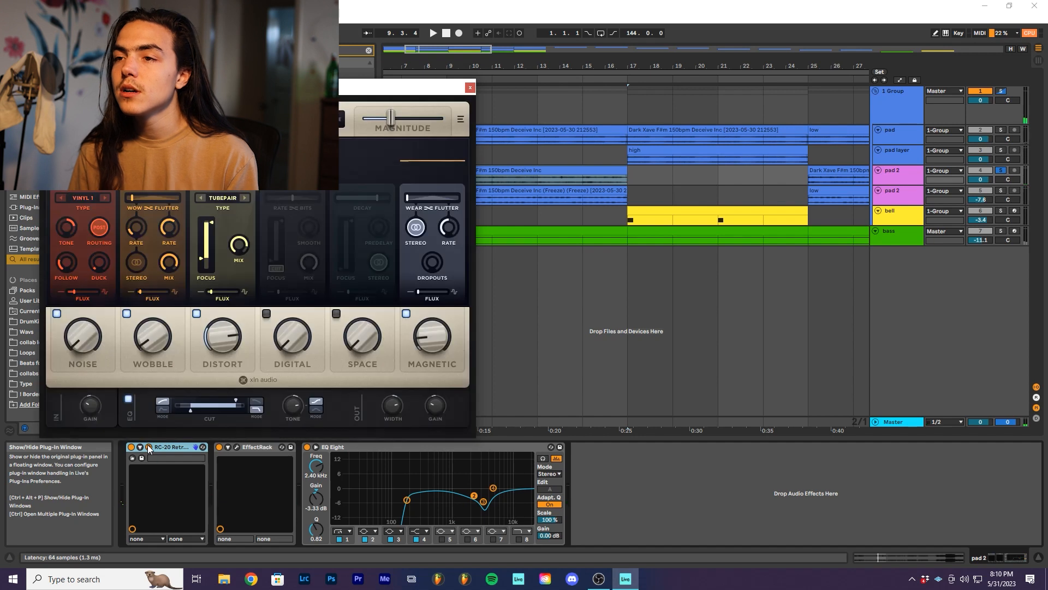
left_click(237, 446)
left_click(237, 446)
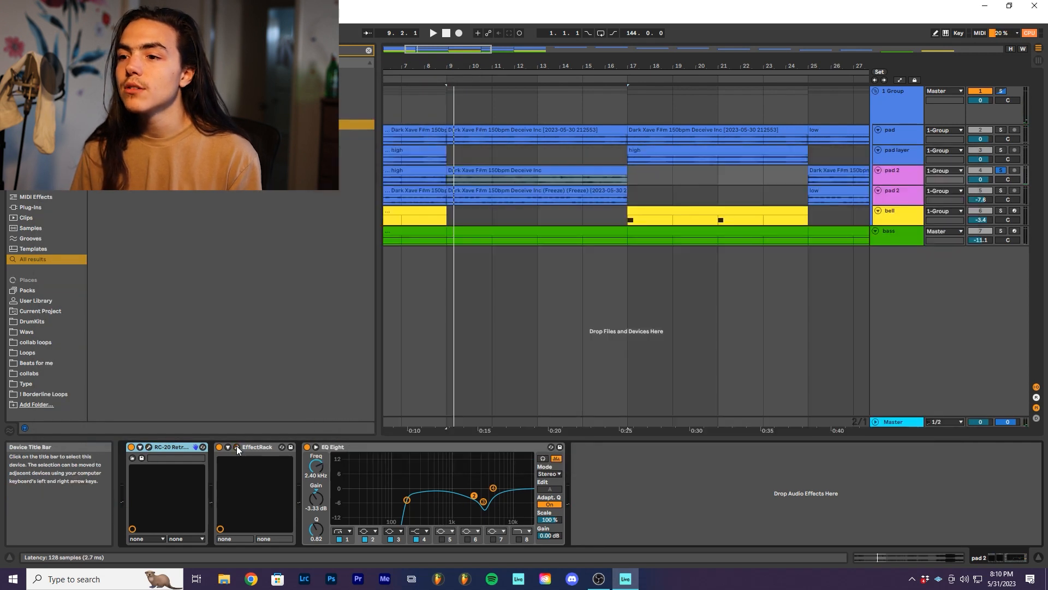
left_click(338, 448)
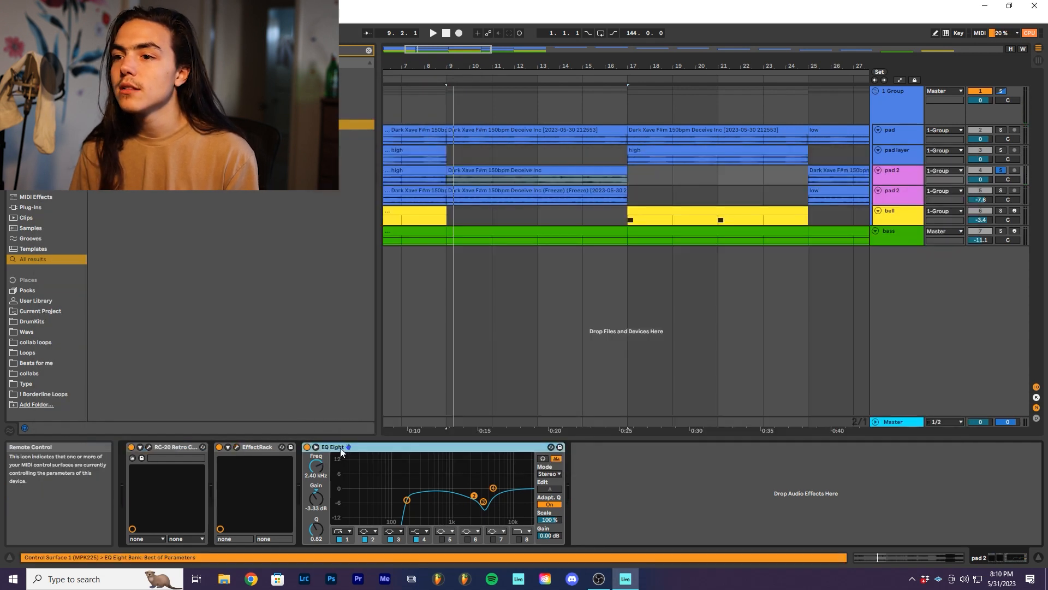
left_click(238, 446)
left_click(237, 446)
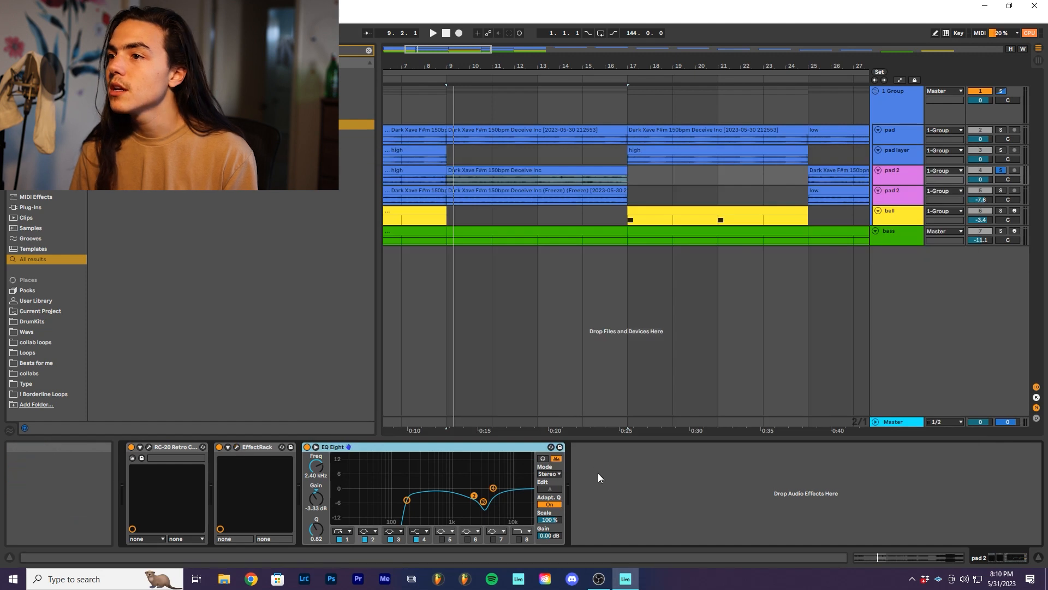
- Play the upper pad 2 track's "high" clip from bar 1 with the whole arrangement in view
left_click(411, 174)
key("w")
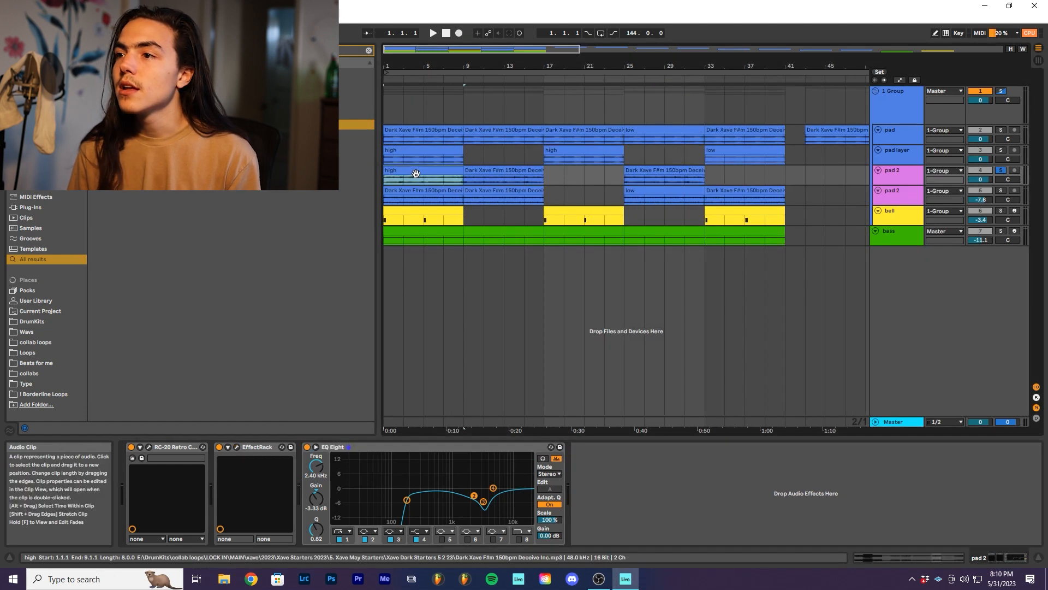
scroll(415, 173, "down", 3)
scroll(399, 169, "up", 6)
scroll(409, 172, "down", 4)
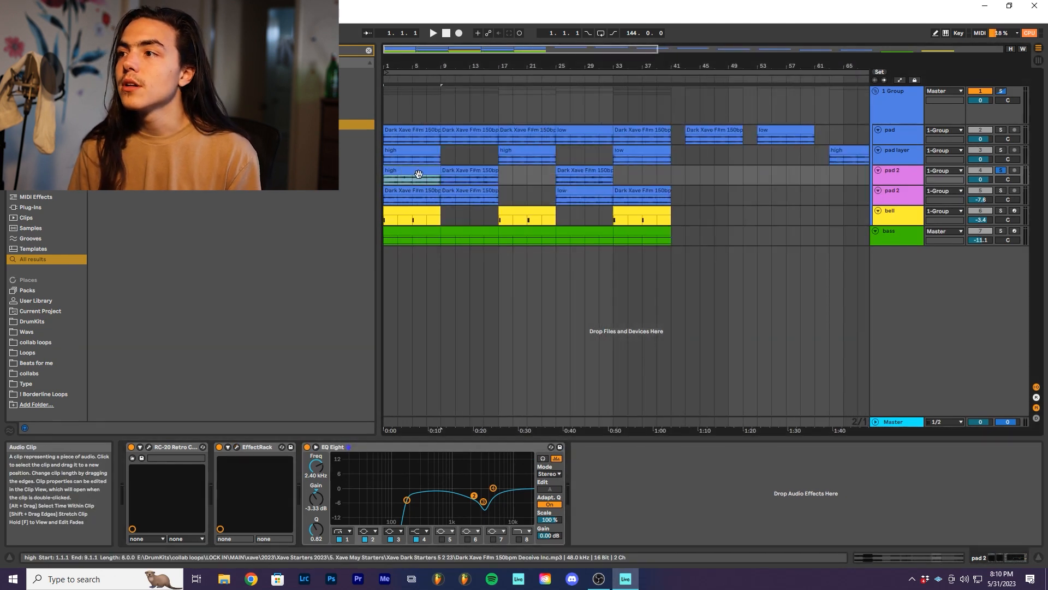
key("space")
- Solo the lower pad 2 track and listen to its first clip from bar 1
left_click(902, 195)
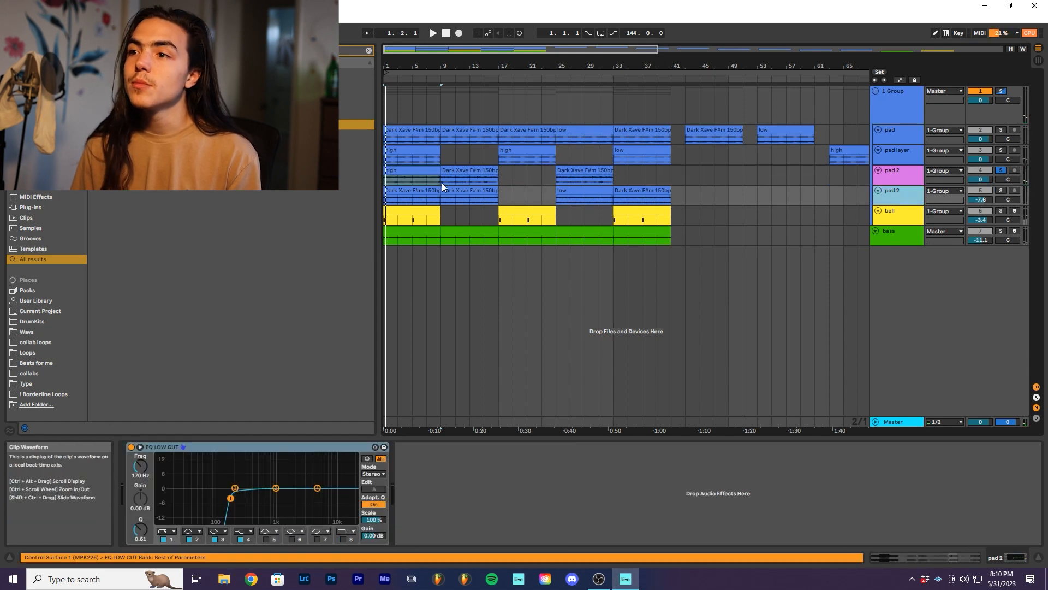
left_click(428, 189)
left_click(893, 173)
left_click(896, 193)
left_click(892, 172)
double_click(413, 191)
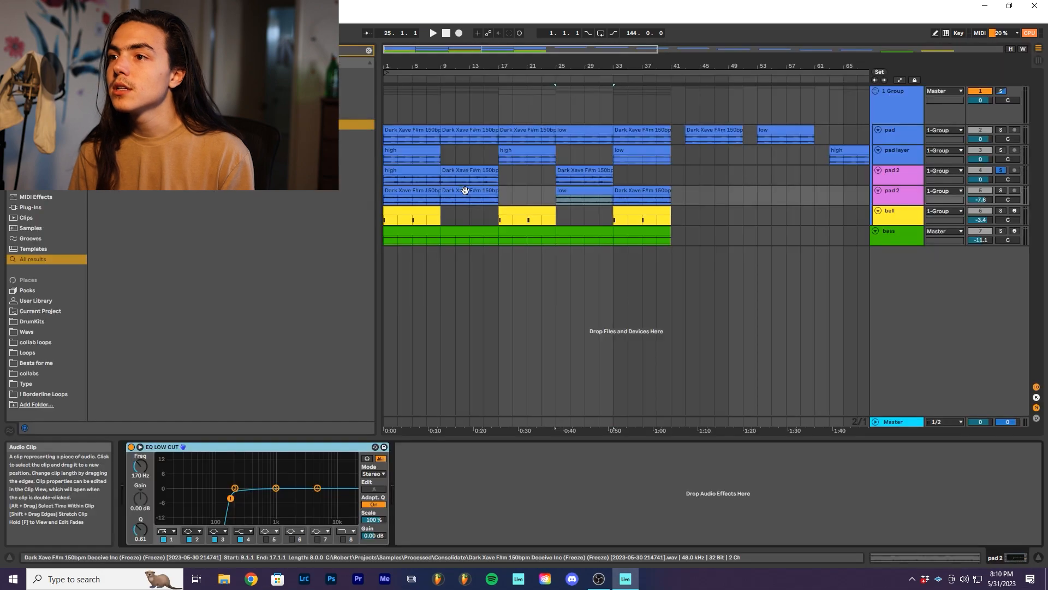
left_click(414, 189)
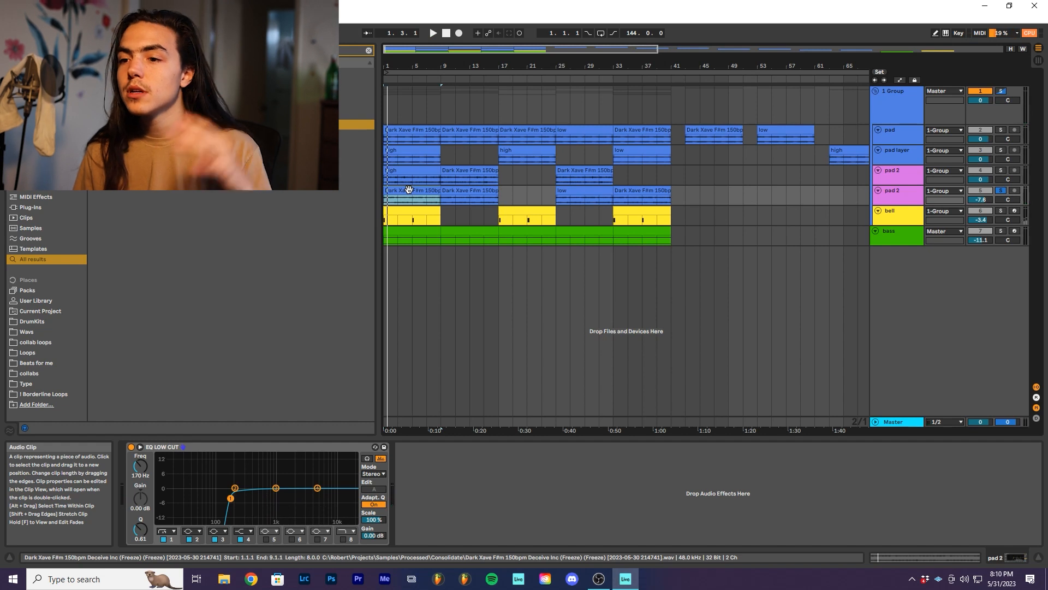
key("space")
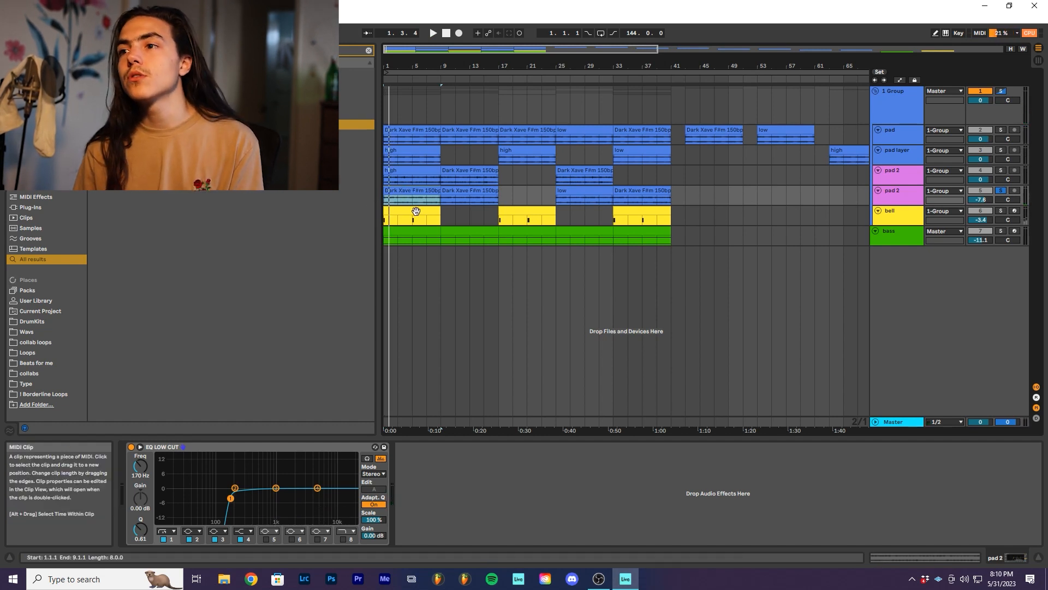
key("space")
- Check the EQ LOW CUT effect on the lower pad 2 track and inspect its clips at bars 9 and 25
left_click(499, 475)
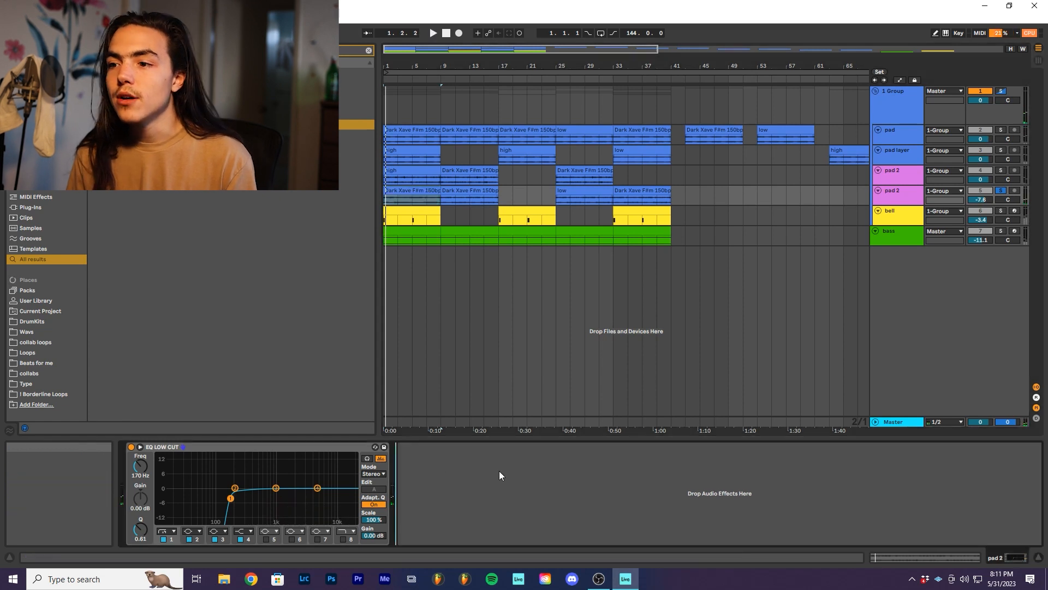
right_click(409, 189)
left_click(645, 491)
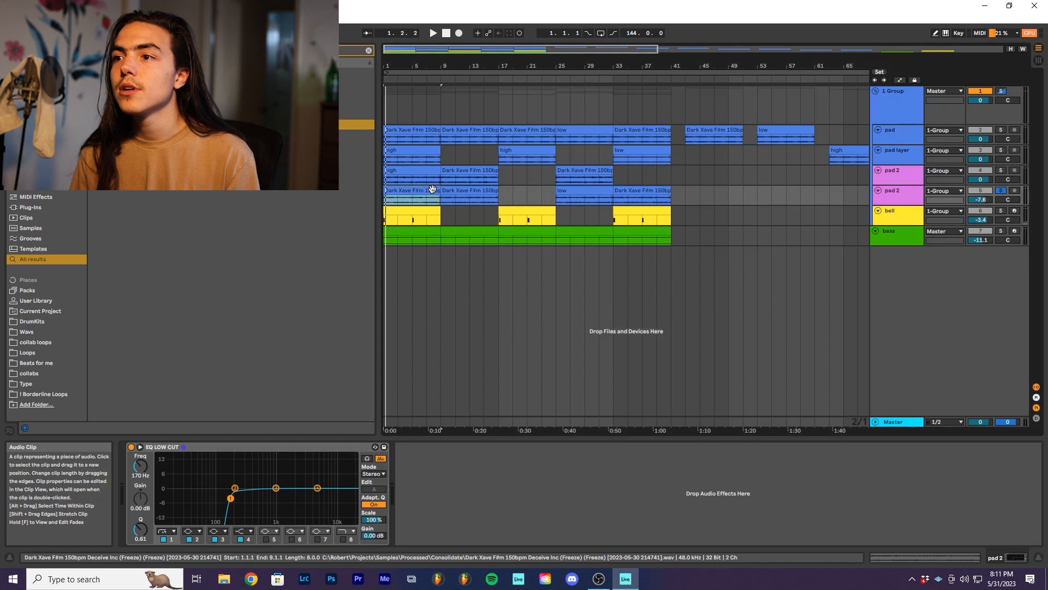
left_click(478, 188)
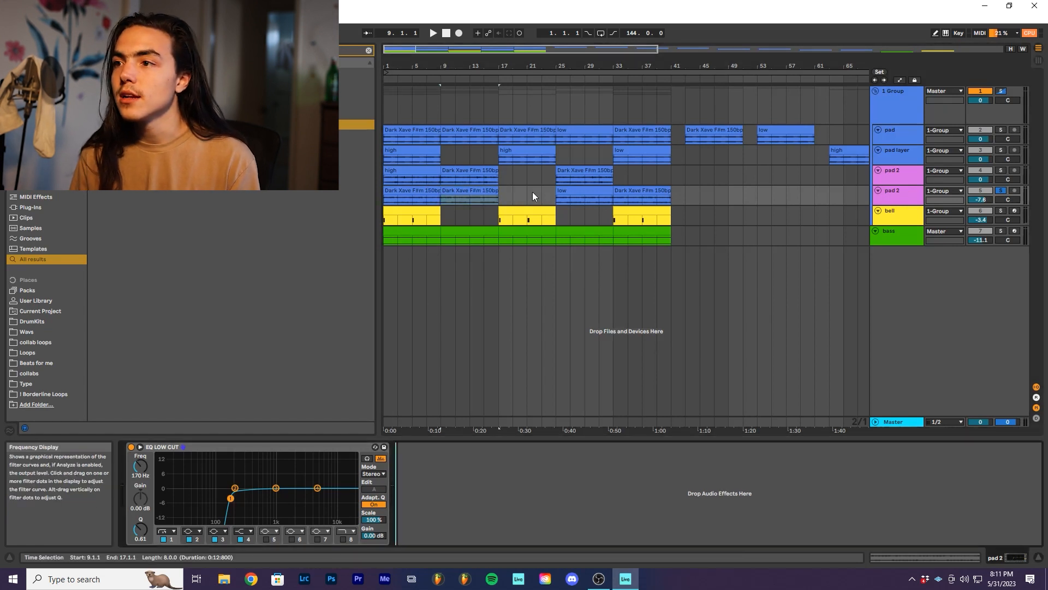
left_click(579, 188)
key("shift+Tab")
key("shift+Tab")
- Solo the bell track with the Metro Church Bell sample and listen to its first clip from bar 1
left_click(570, 214)
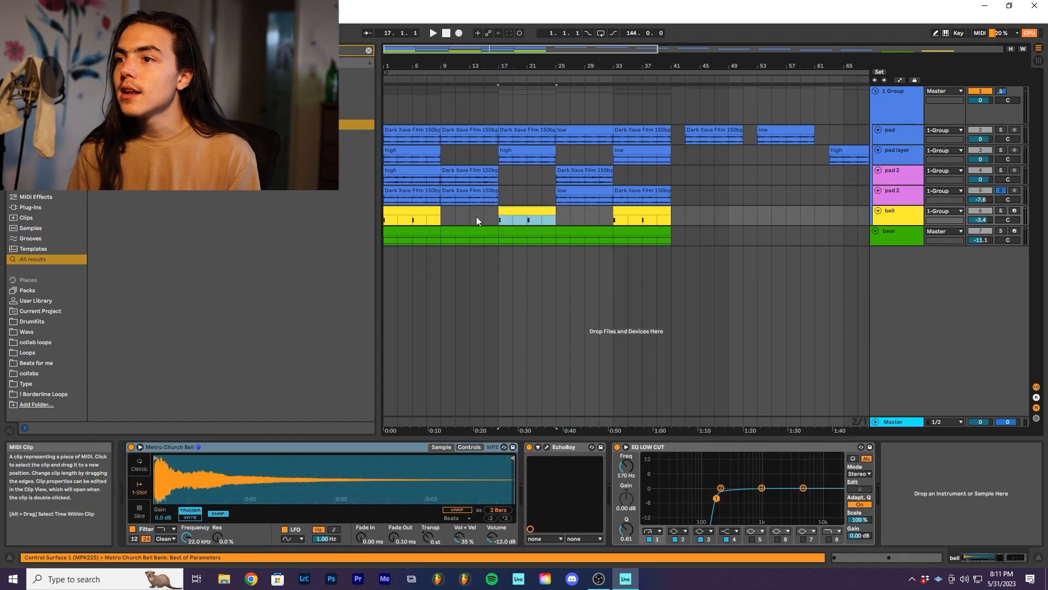
left_click(406, 213)
key("space")
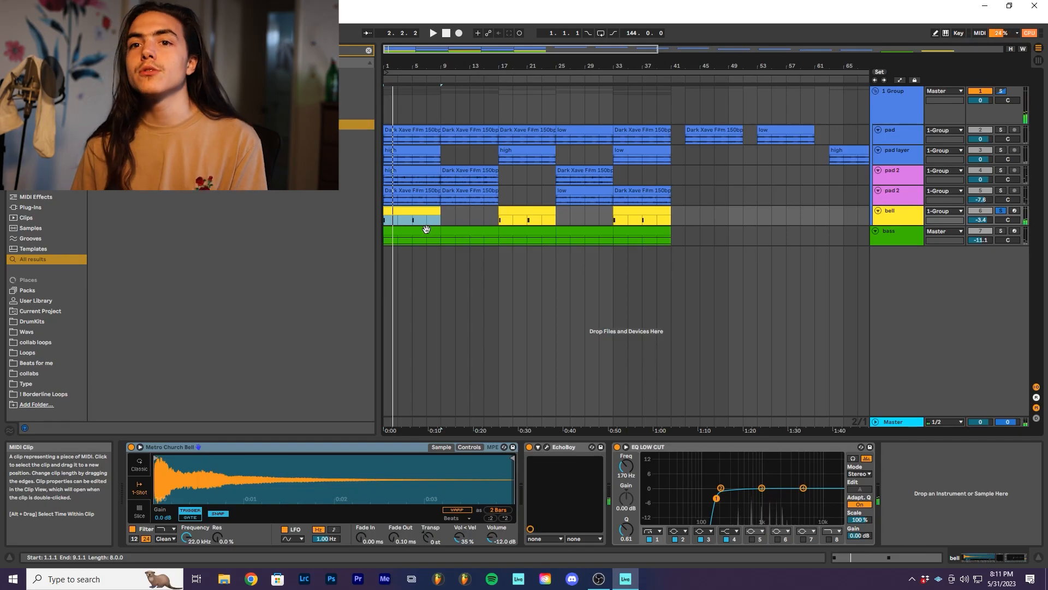
- Open the bass track's Kontakt plug-in to view its Alicia's Keys instrument, and close it
left_click(419, 228)
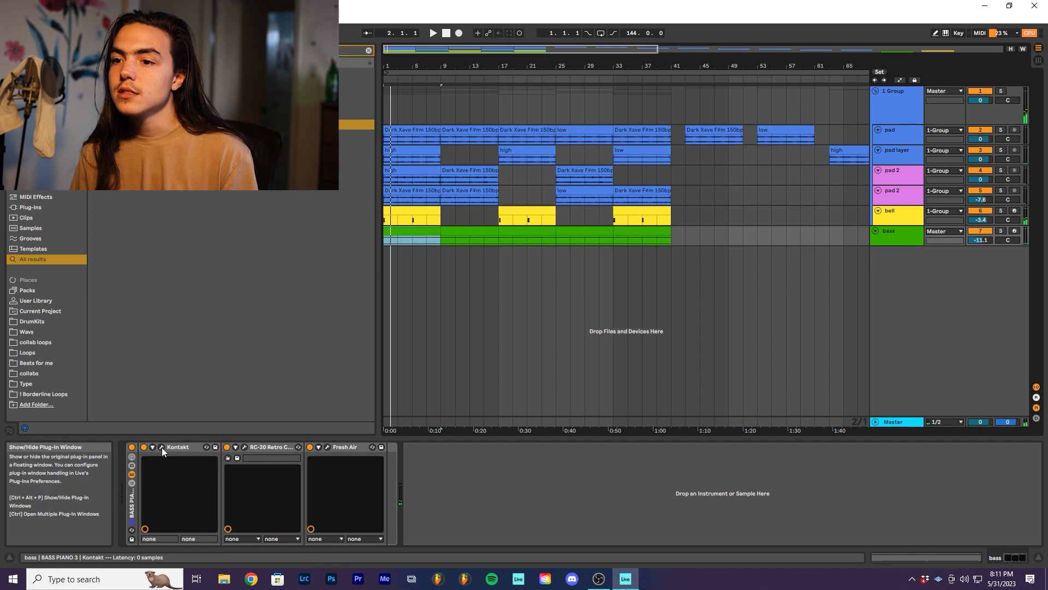
left_click(161, 447)
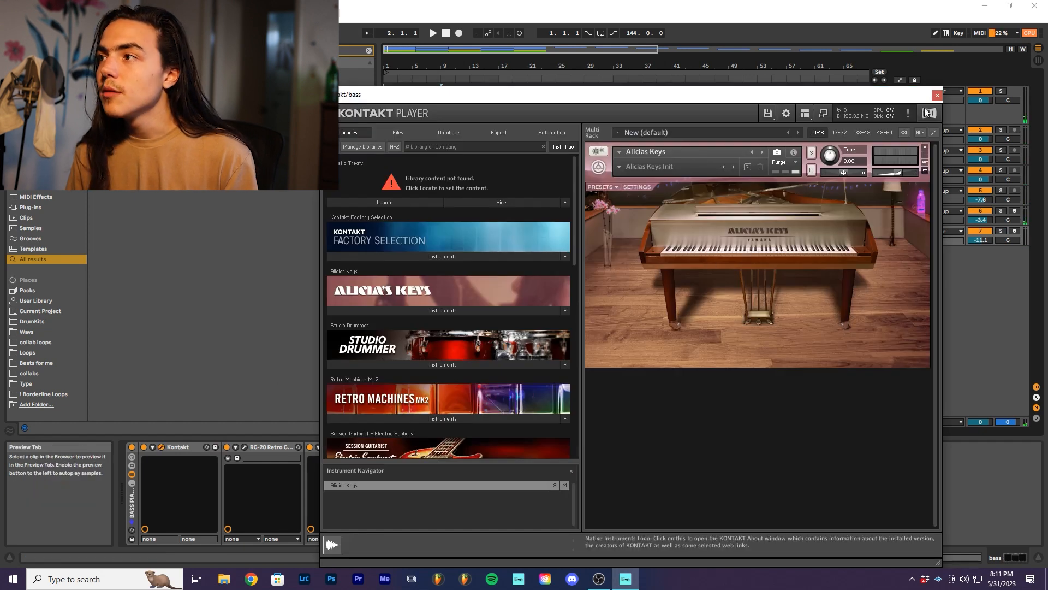
left_click(938, 96)
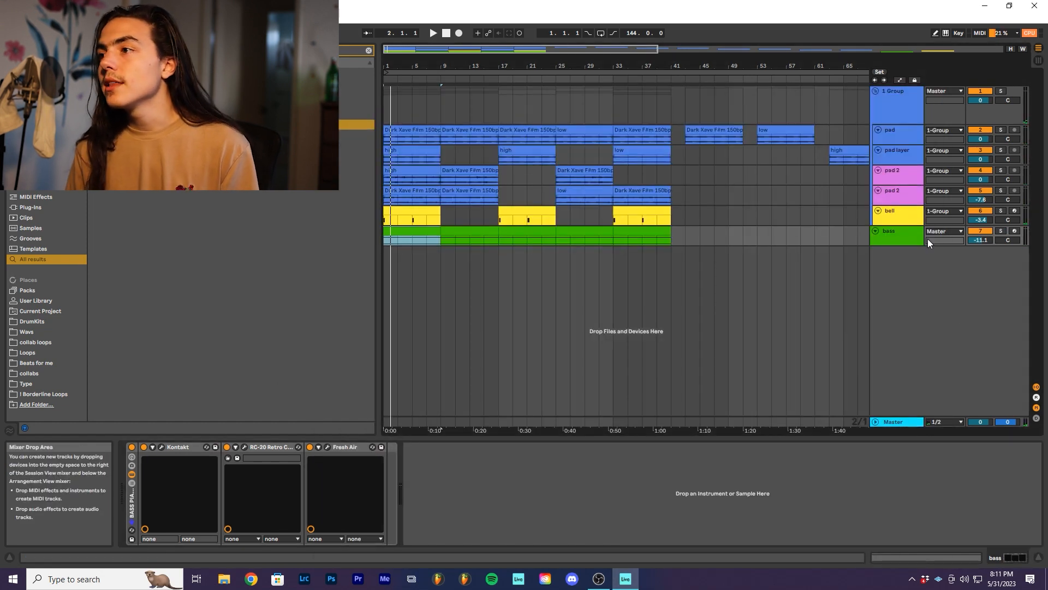
scroll(729, 211, "down", 3)
left_click(662, 218)
left_click(753, 155)
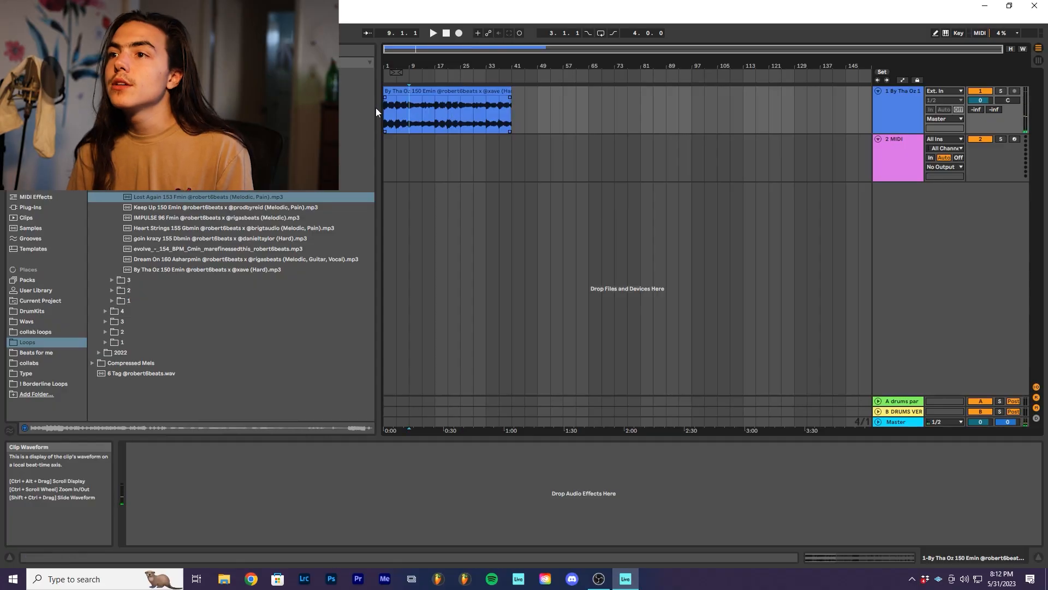
- Split the By Tha Oz loop at bar 9 and duplicate its track
left_click_drag(410, 109, 392, 110)
scroll(392, 108, "up", 5)
scroll(392, 108, "down", 2)
left_click(451, 106)
key("ctrl+e")
left_click(906, 118)
key("ctrl+d")
left_click(591, 149)
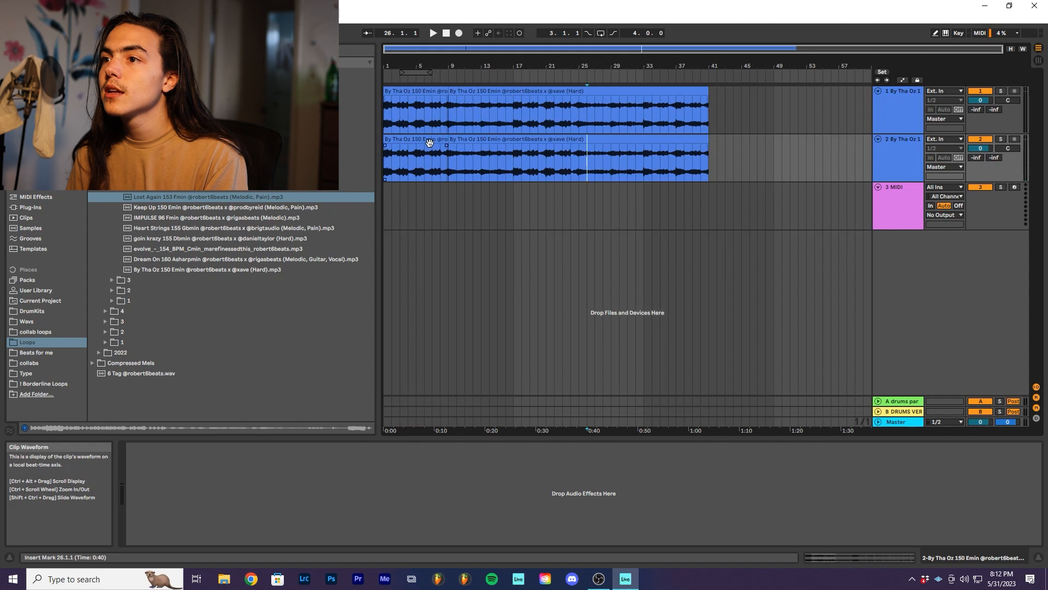
- Delete the section before bar 9 from the duplicate track and the section after bar 9 from the original track
left_click(429, 142)
key("Delete")
left_click(480, 92)
key("Delete")
- Find the EQ LOW CUT effect in the browser and add it to the second By Tha Oz track
left_click(486, 137)
key("ctrl+f")
key("ctrl+f")
type("gross")
key("Return")
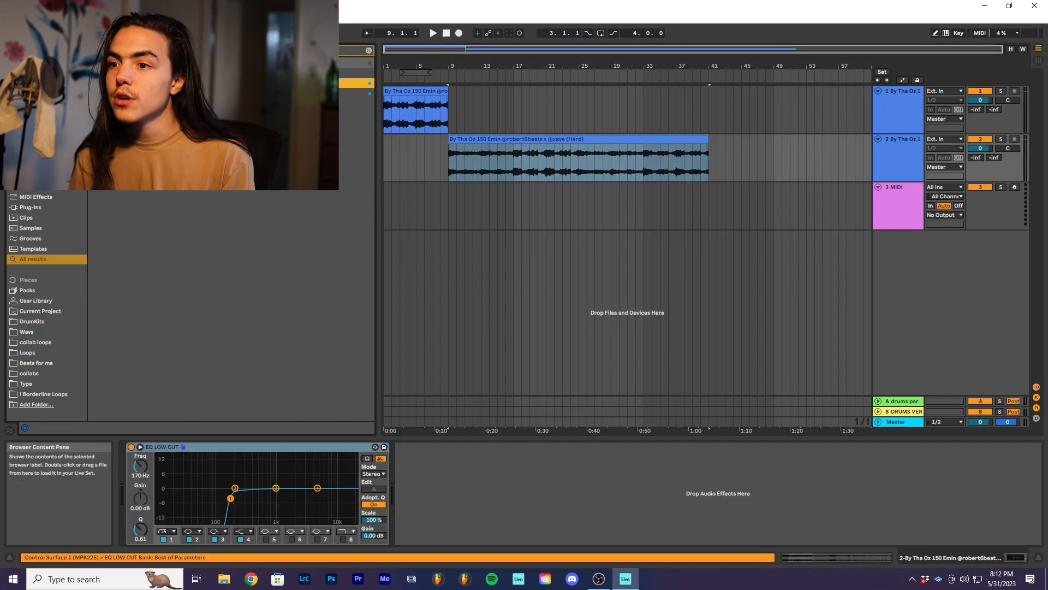
- Examine the clip edges on both By Tha Oz tracks where they meet at bar 9
left_click(514, 163)
left_click(478, 160)
scroll(453, 152, "up", 5)
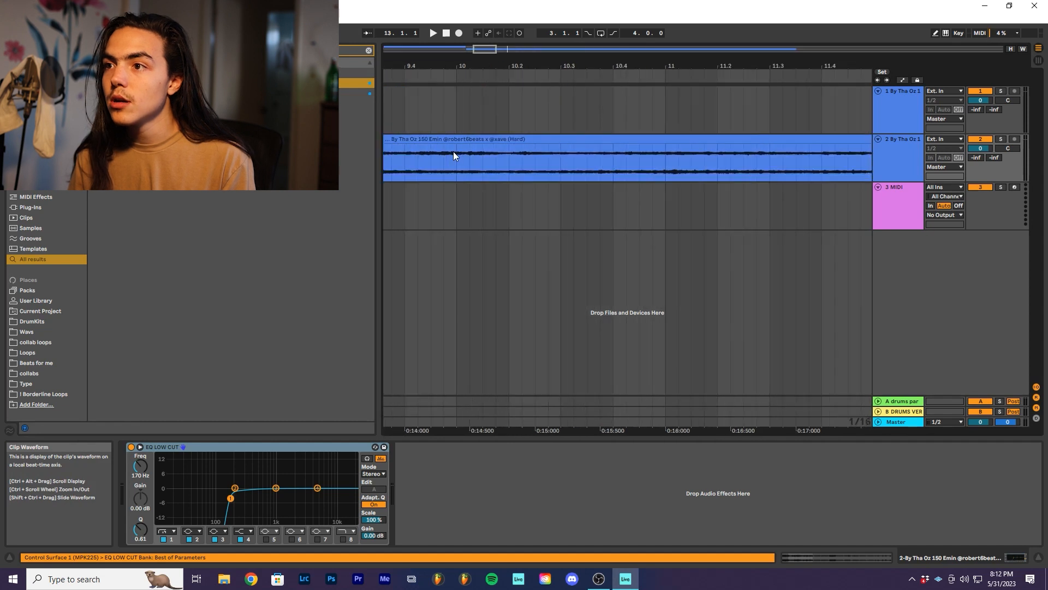
scroll(454, 152, "down", 4)
scroll(445, 150, "up", 10)
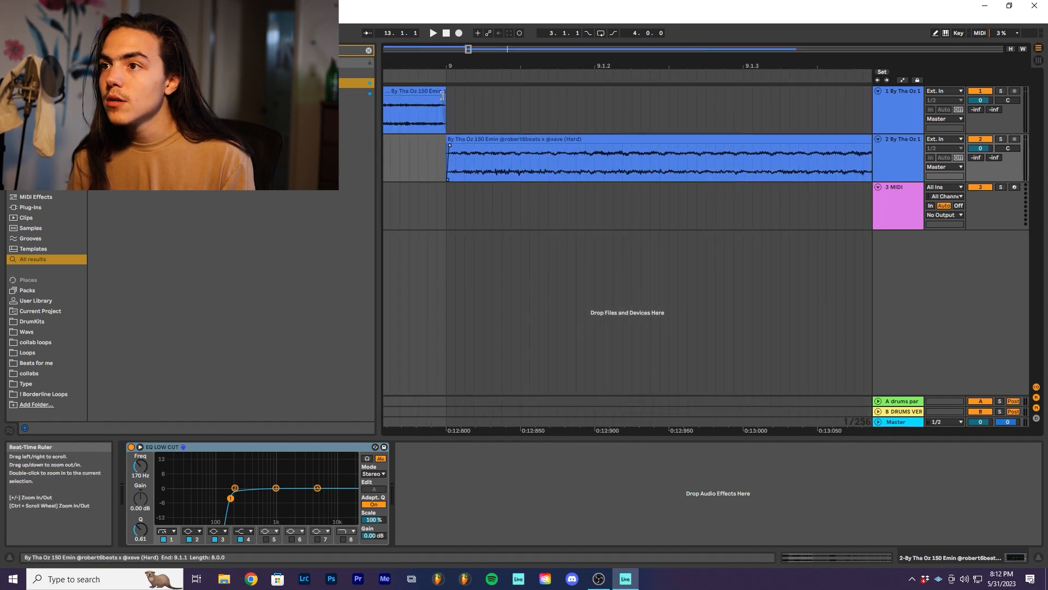
left_click(443, 98)
scroll(478, 105, "down", 10)
- Delete the empty MIDI track and group the two By Tha Oz tracks
left_click(904, 211)
key("Delete")
left_click(906, 125)
left_click(904, 141, "shift")
key("ctrl+g")
- Search the browser for "eq" and load the mel bus 4 effect rack onto the group track
left_click(900, 106)
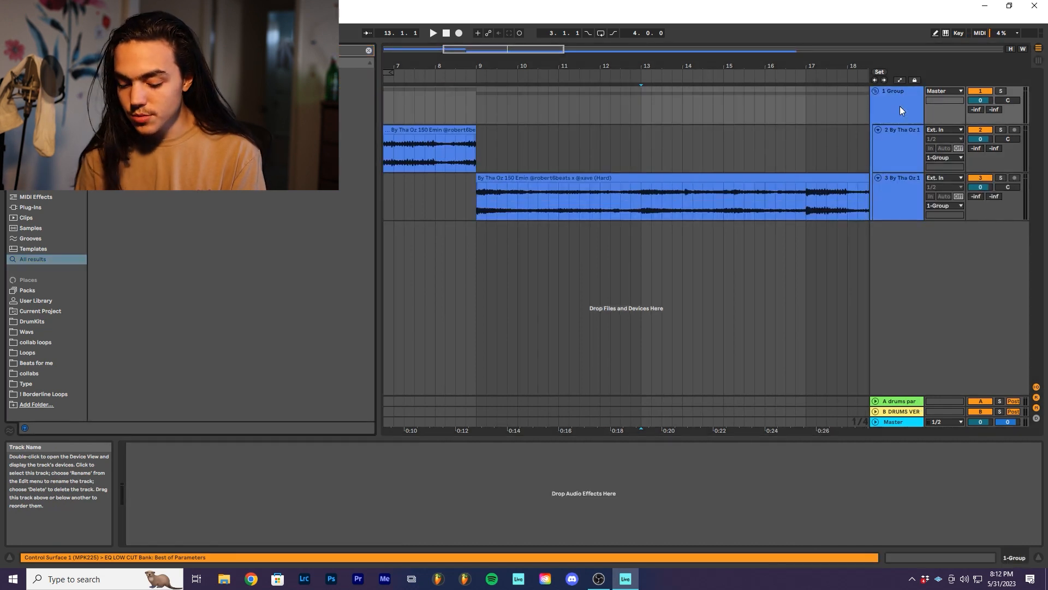
type("eq")
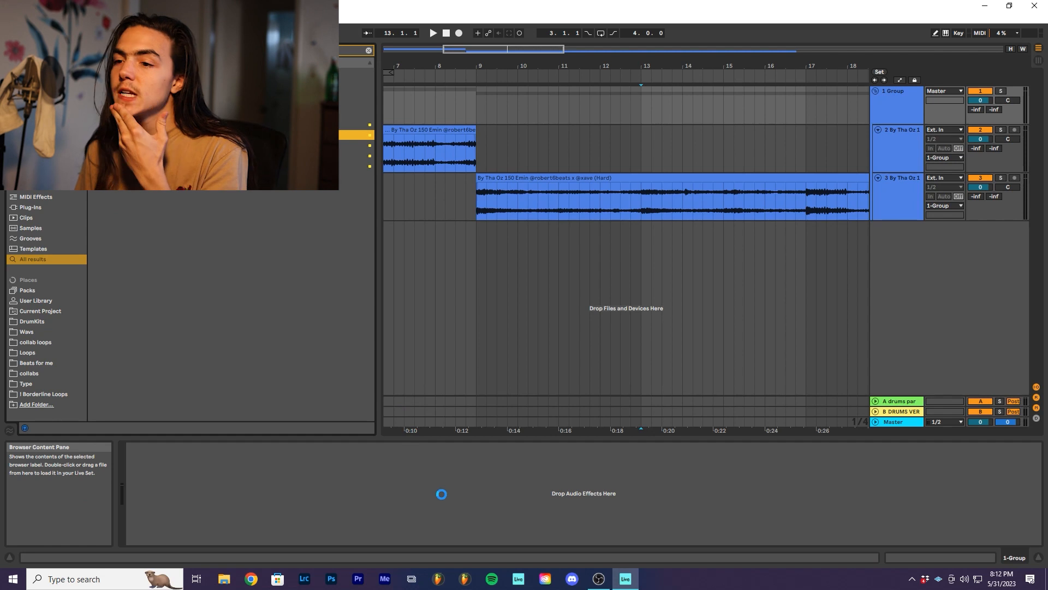
scroll(489, 102, "down", 5)
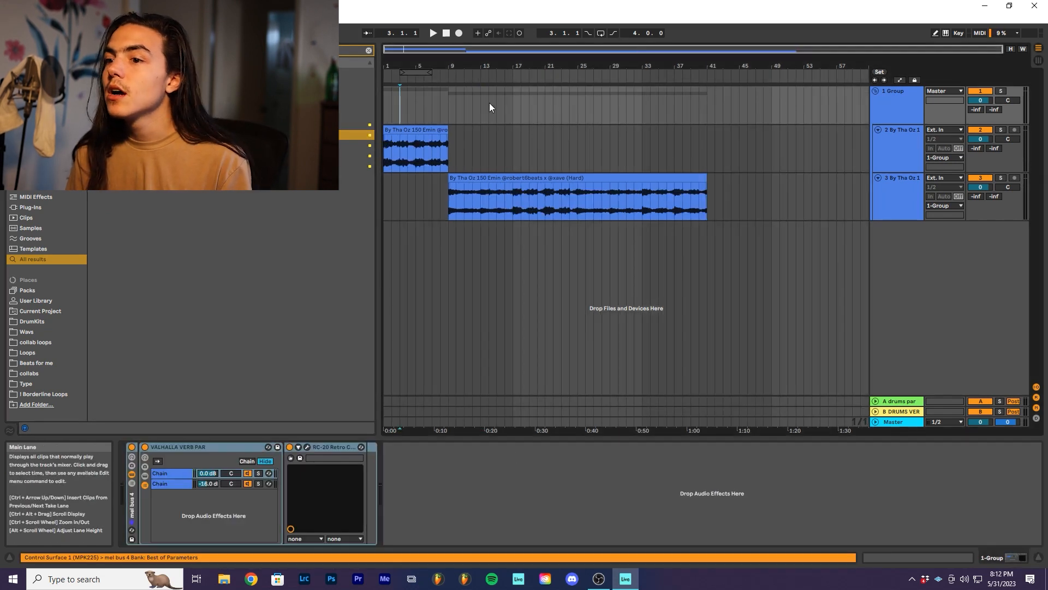
- Inspect the parallel chains of the VALHALLA VERB PAR rack on the group track
left_click(174, 483)
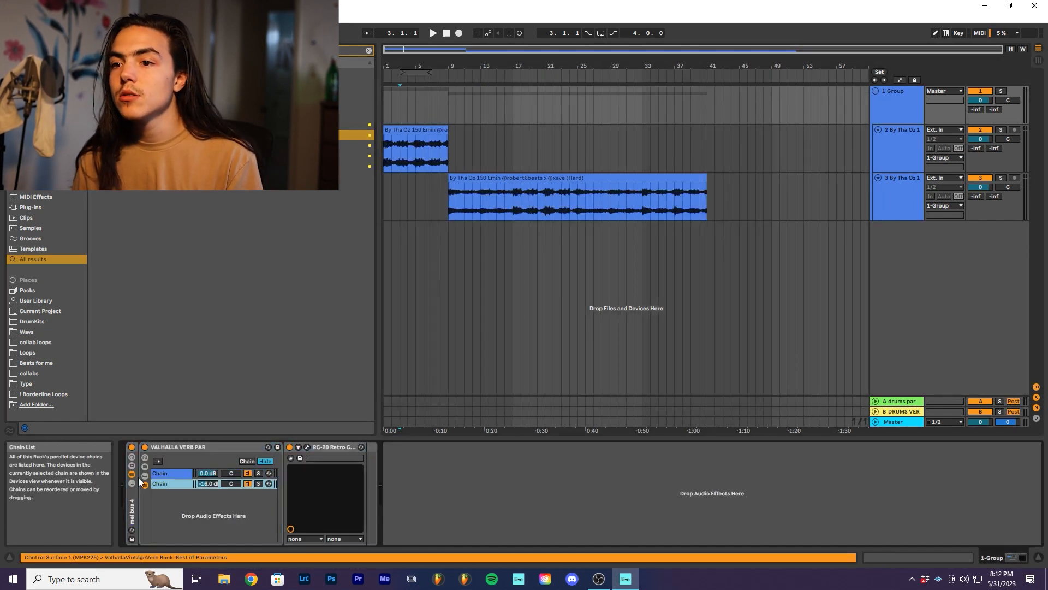
left_click(145, 476)
left_click(145, 475)
left_click(639, 517)
- Delete the A drums par and B DRUMS VER return tracks and clear the browser search
left_click(898, 191)
left_click(898, 156)
left_click(901, 411)
left_click(901, 401, "shift")
key("Delete")
left_click(50, 249)
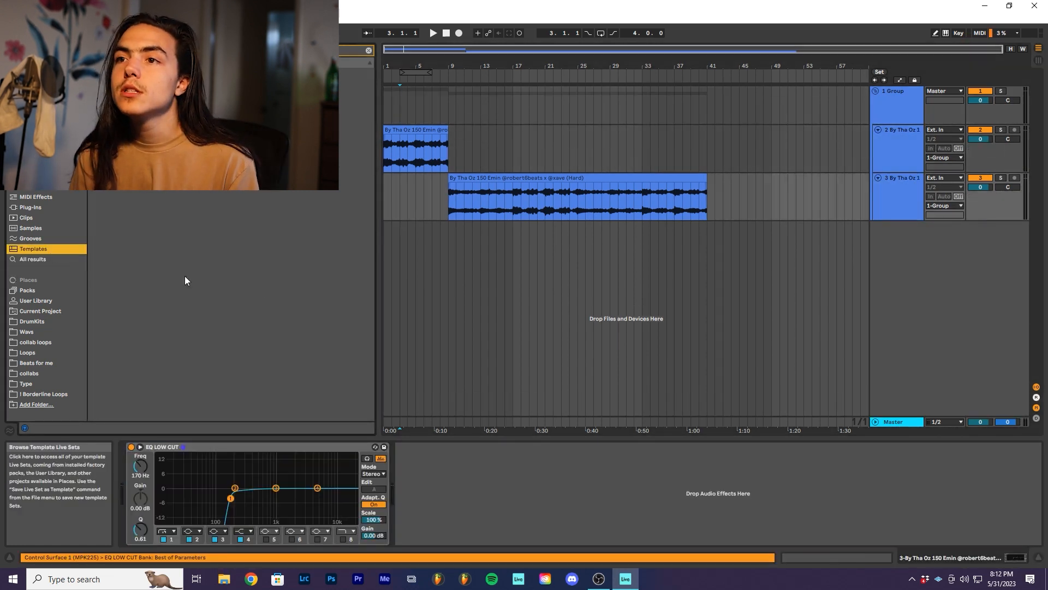
left_click(368, 51)
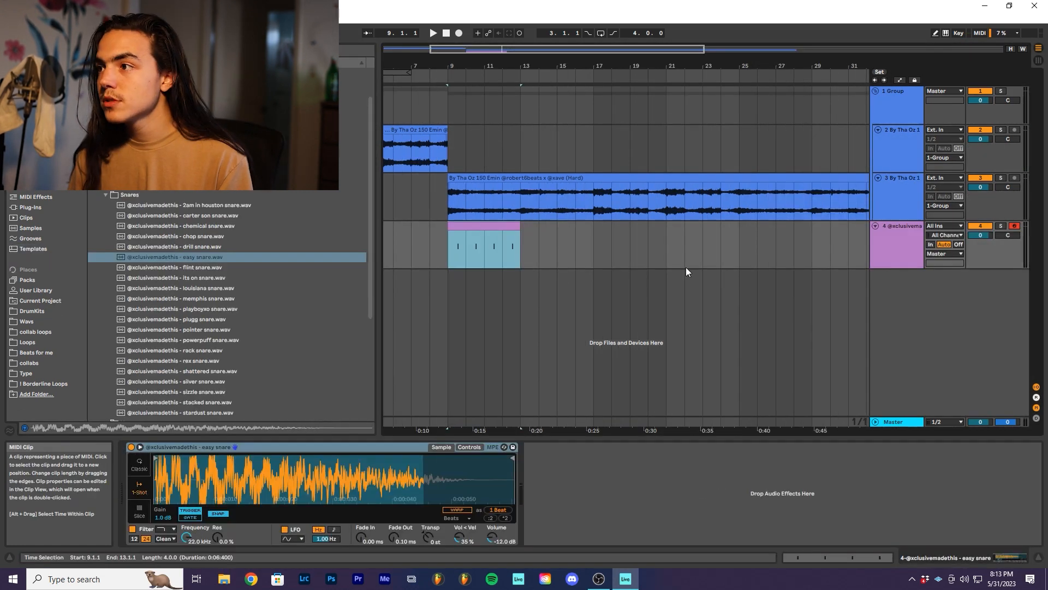
- Listen to the easy snare pattern together with the loop from bar 9
left_click(685, 270)
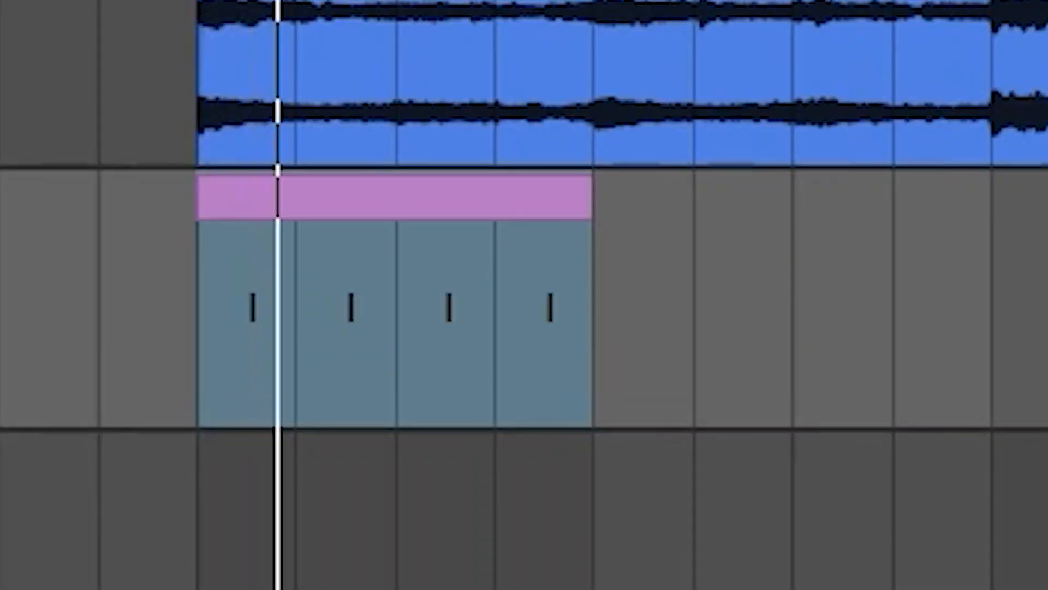
left_click(519, 390)
left_click(792, 350)
left_click(896, 274)
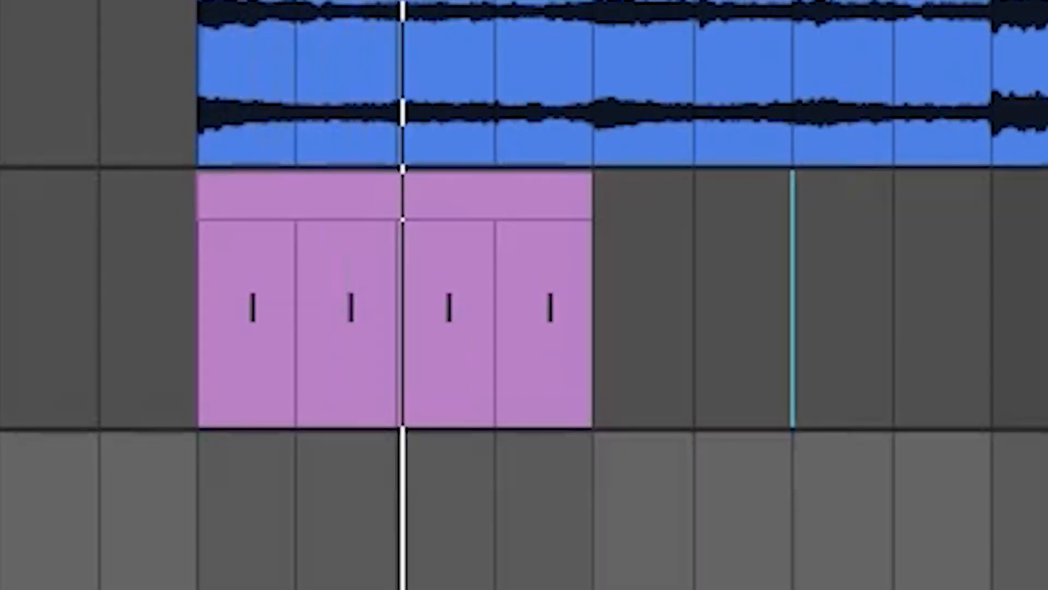
key("space")
left_click(230, 329)
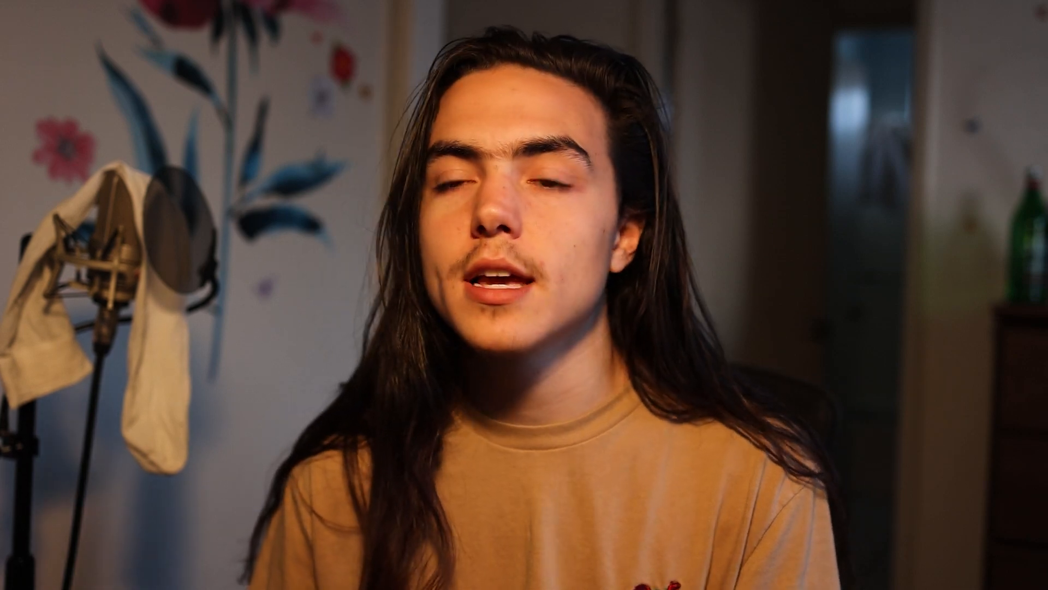
- Draw C3 notes in the rack snare clip: one in the second bar and three in the fourth bar
left_click(272, 299)
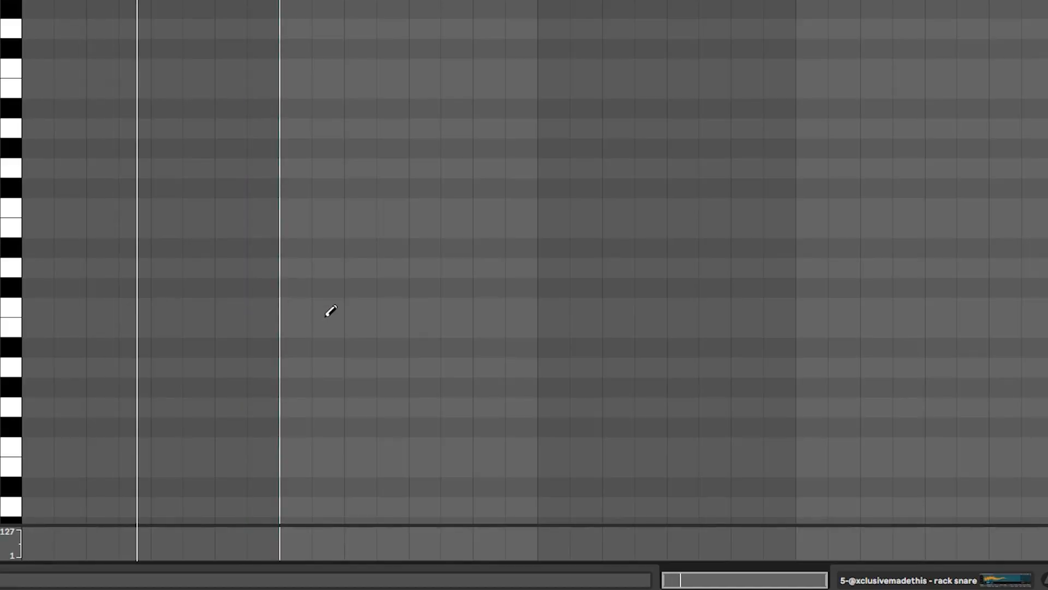
left_click(322, 307)
left_click(595, 284)
left_click(596, 284)
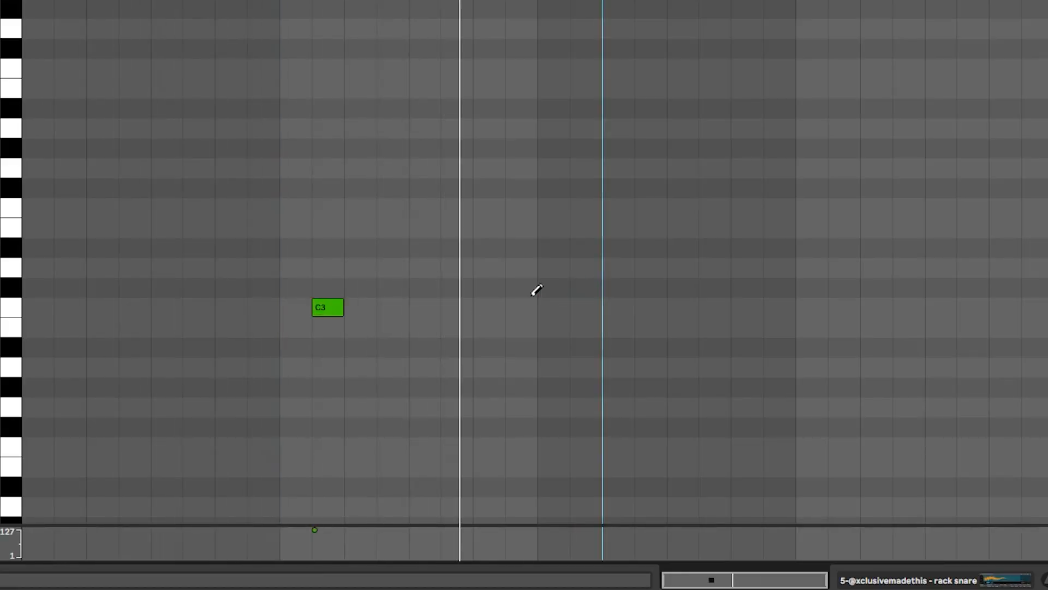
left_click_drag(836, 304, 878, 304)
left_click(978, 304)
left_click(700, 209)
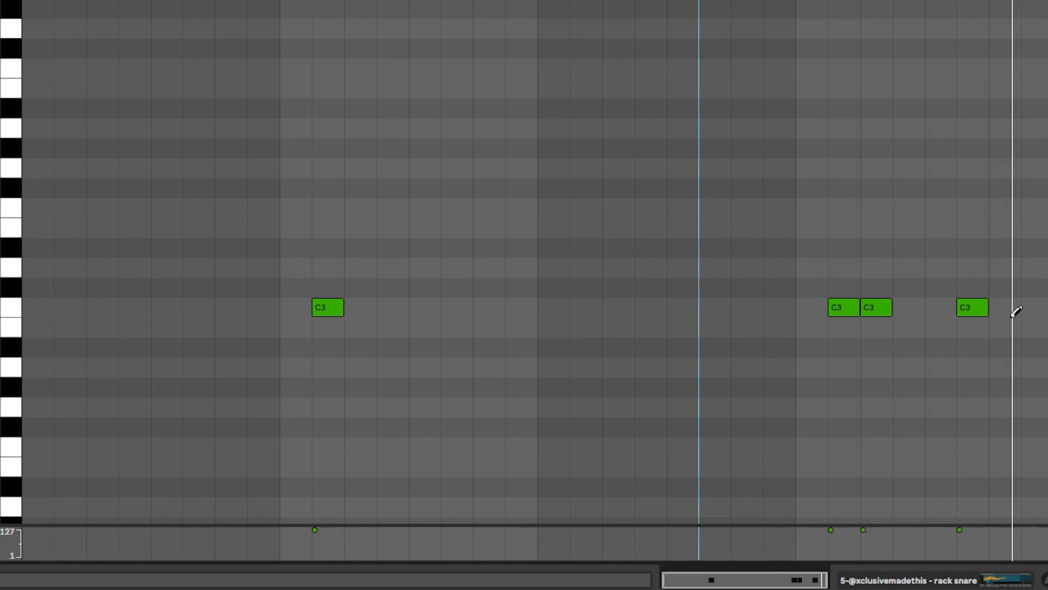
- Lower the last rack snare note to B2, play the pattern and close the note editor
key("b")
left_click_drag(983, 309, 983, 327)
left_click(787, 217)
key("space")
key("space")
left_click(950, 232)
key("shift+Tab")
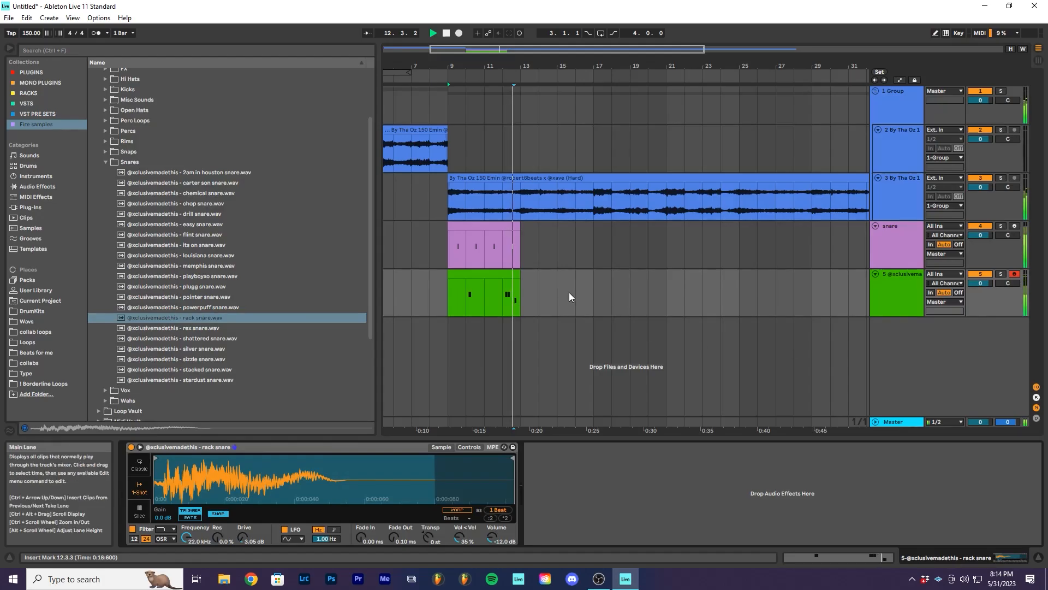
- Duplicate both snare clips to bar 13 and rename the rack snare track as snare
left_click(509, 226)
left_click(503, 278, "shift")
key("ctrl+d")
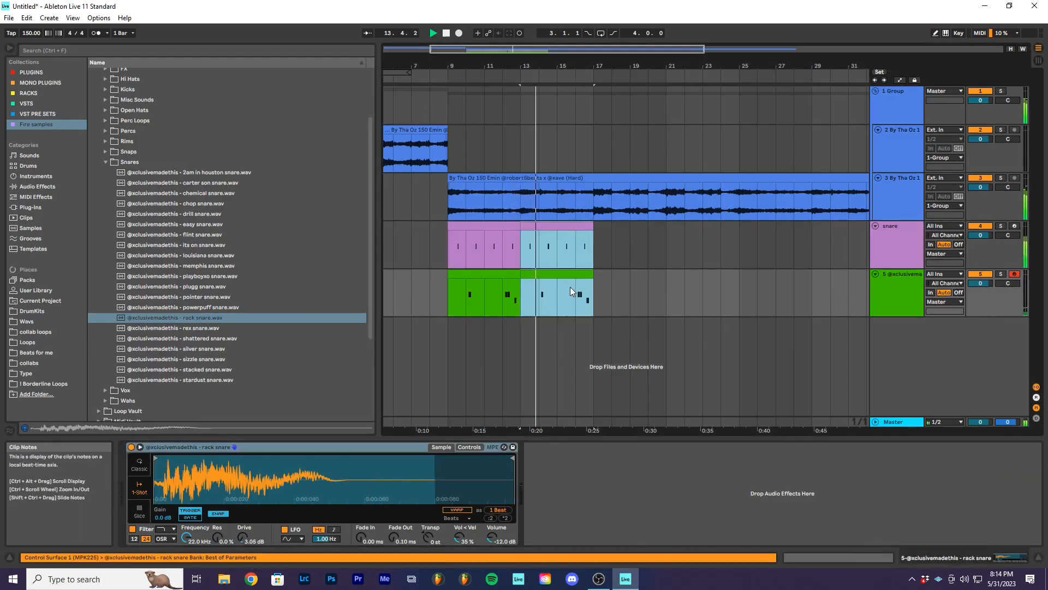
left_click(510, 276)
left_click(885, 277)
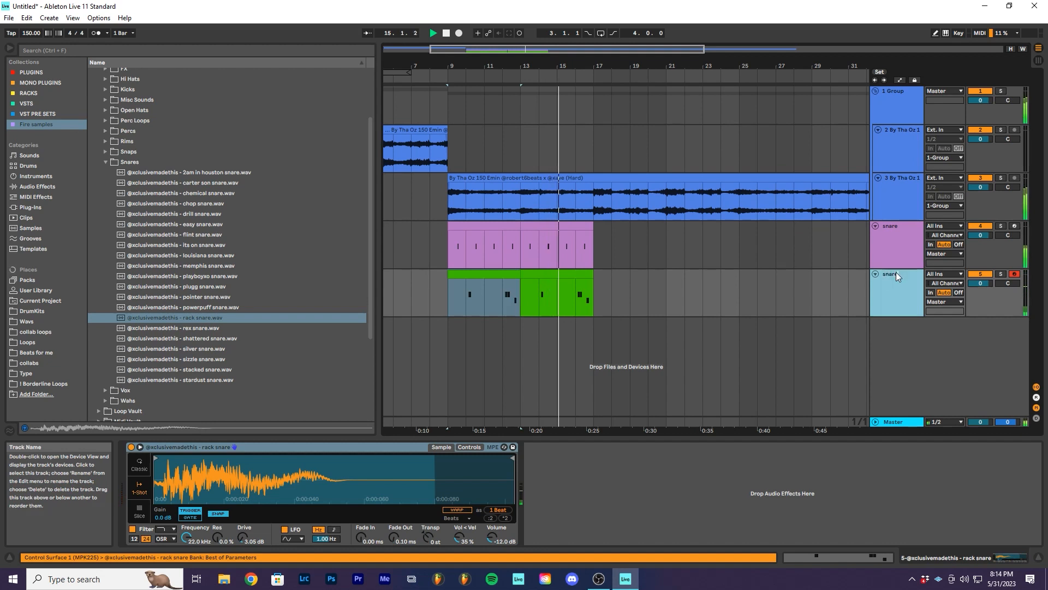
- Add a C3 note at the end of the third bar in the duplicated rack snare clip and play it
left_click(574, 280)
left_click(830, 404)
key("b")
left_click(791, 359)
key("space")
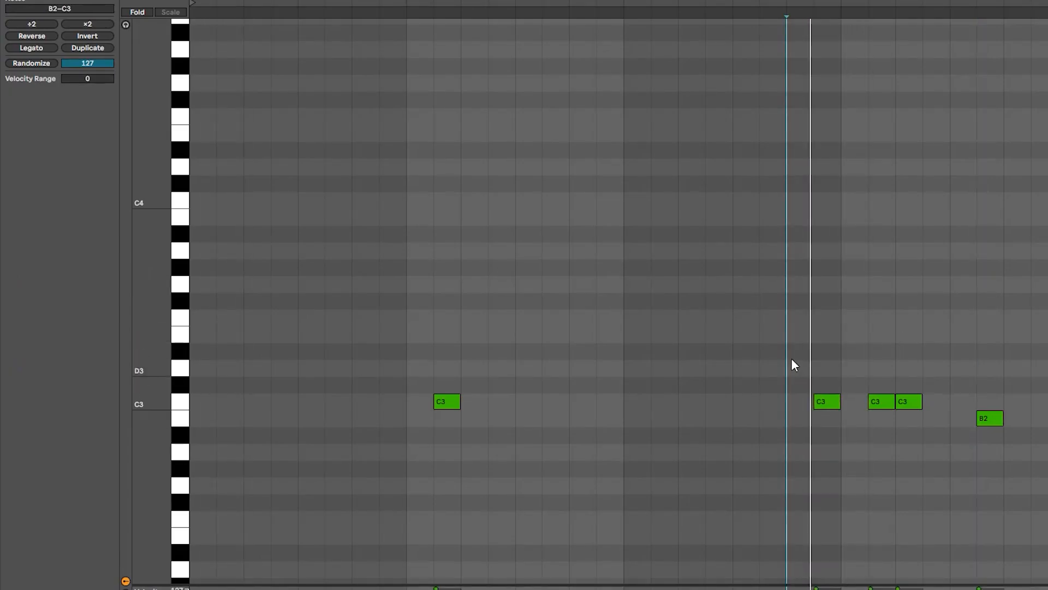
- Compare the note patterns of the first and second rack snare clips
key("shift+Tab")
left_click(899, 287)
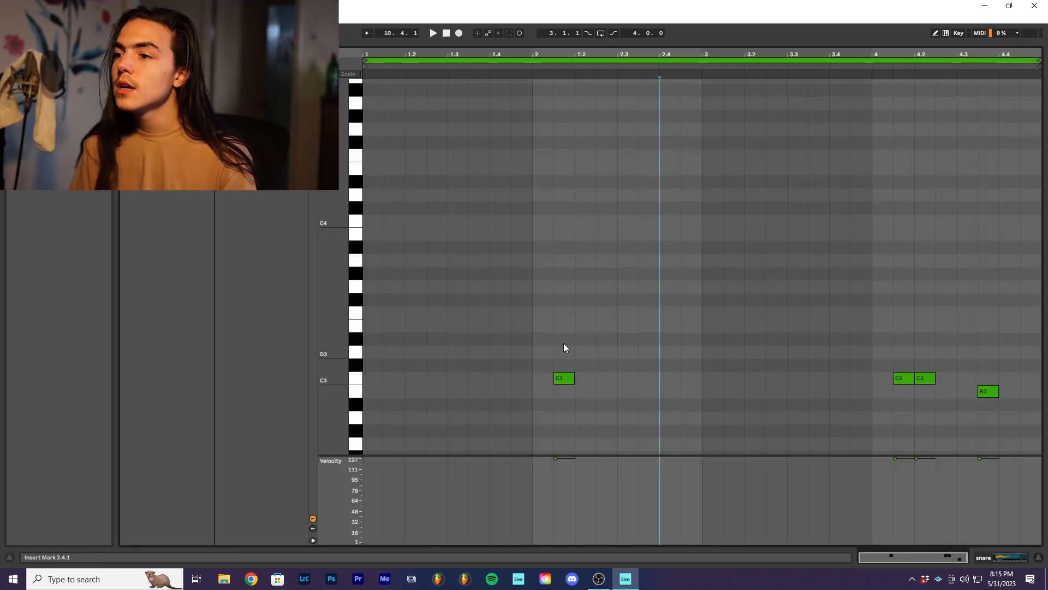
left_click_drag(582, 373, 599, 344)
left_click_drag(600, 353, 614, 354)
left_click(910, 343)
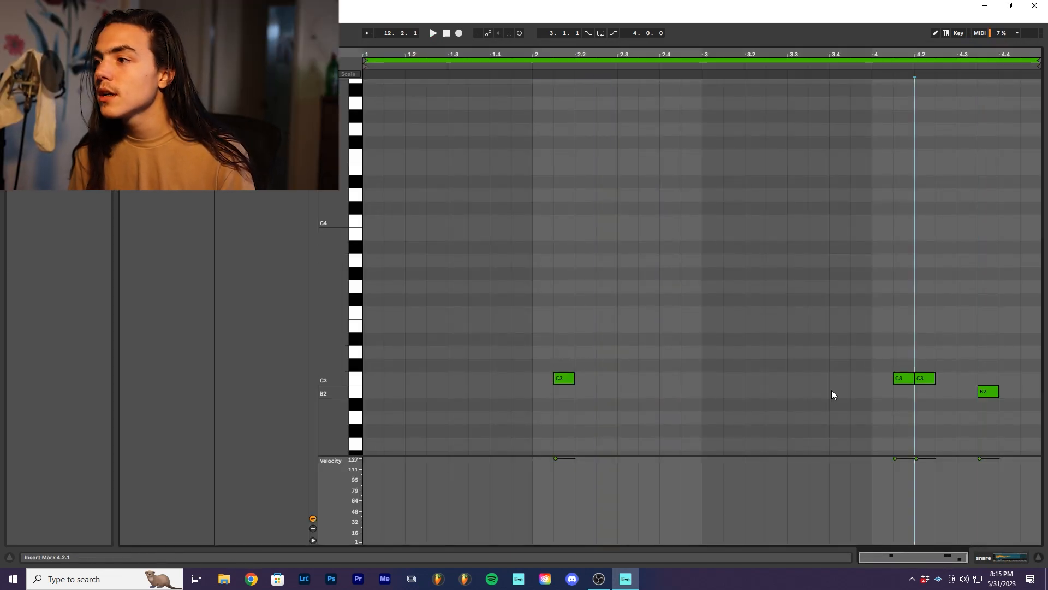
left_click(933, 364)
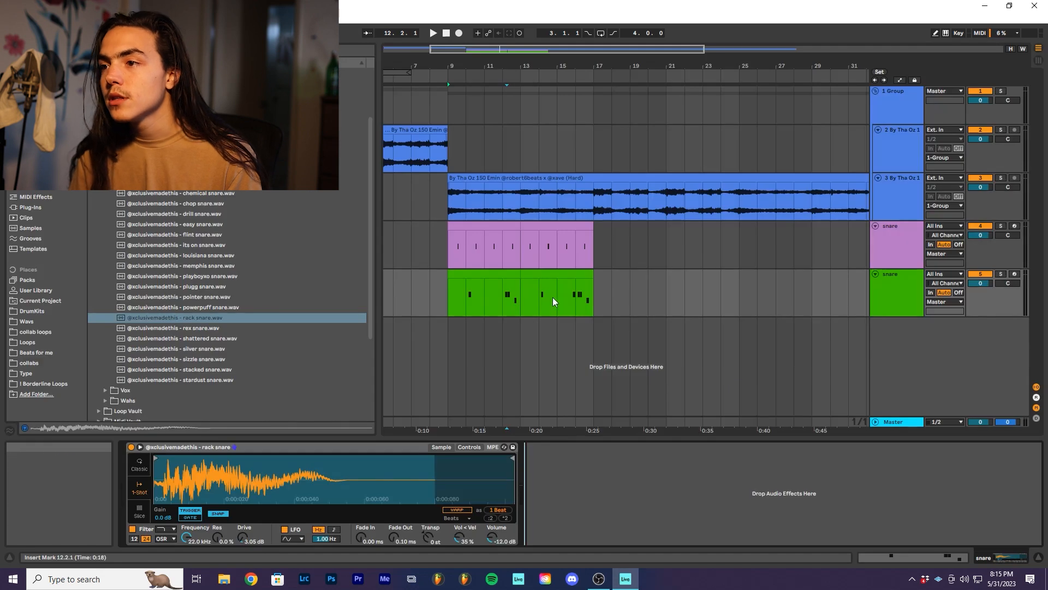
left_click(528, 276)
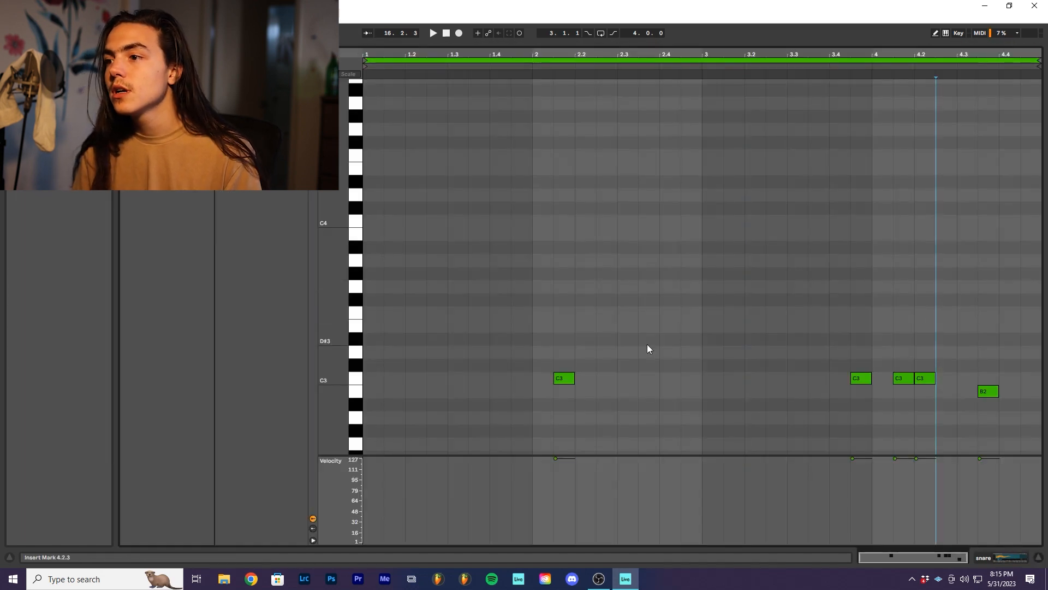
left_click(809, 369)
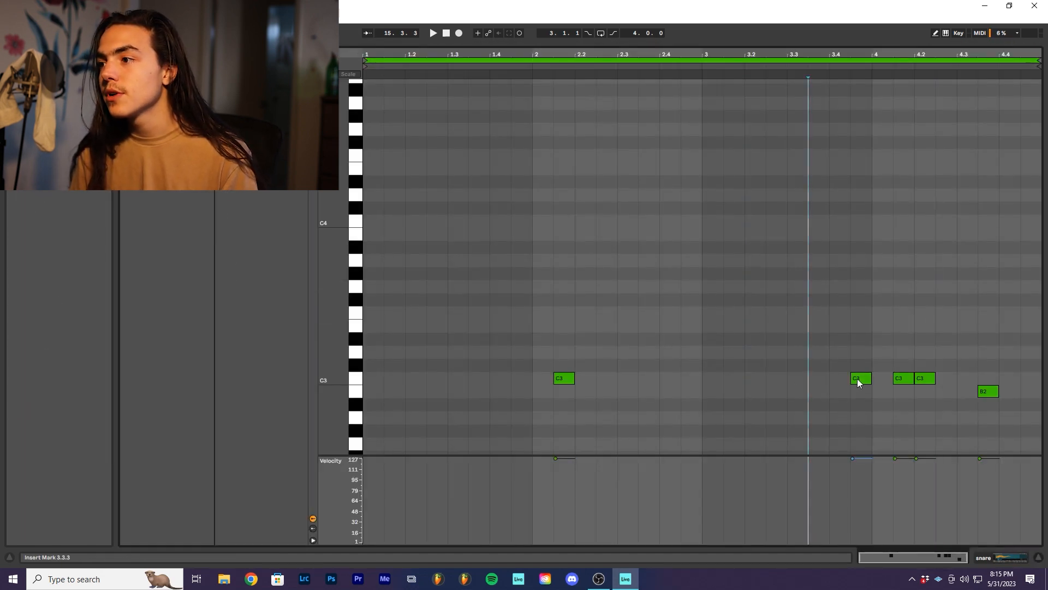
left_click(863, 376)
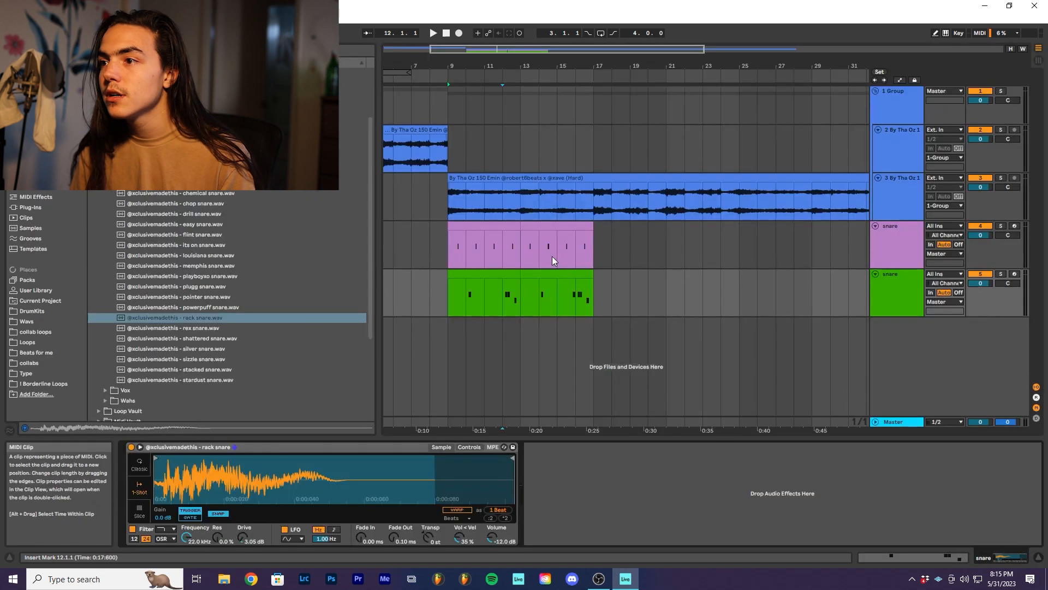
left_click(555, 273)
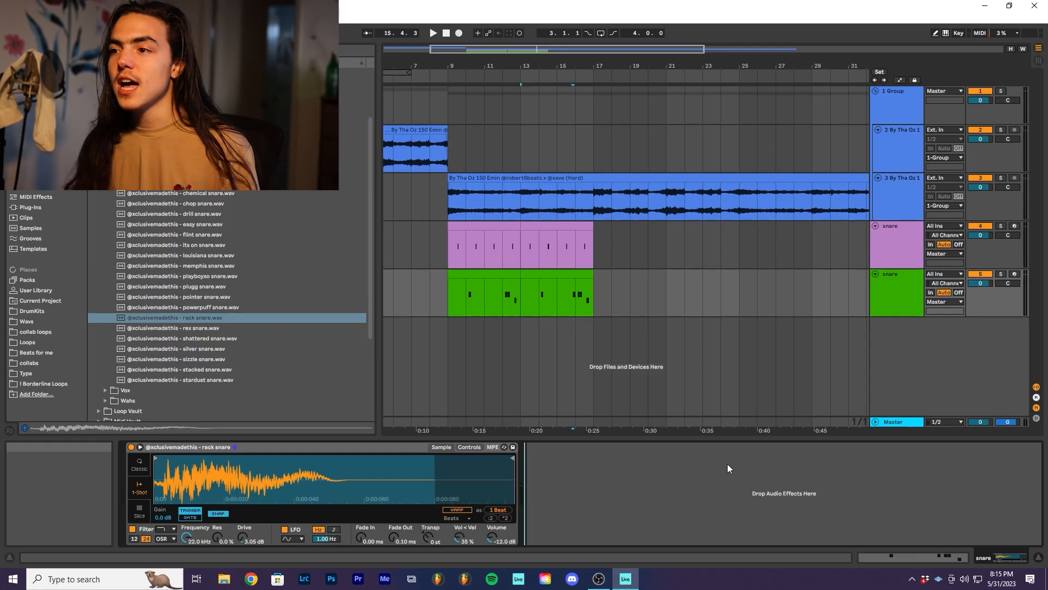
- Add a MIDI track for the hi-hat and draw eight C3 eighth notes across the clip's first bar
key("ctrl+shift+t")
left_click(457, 490)
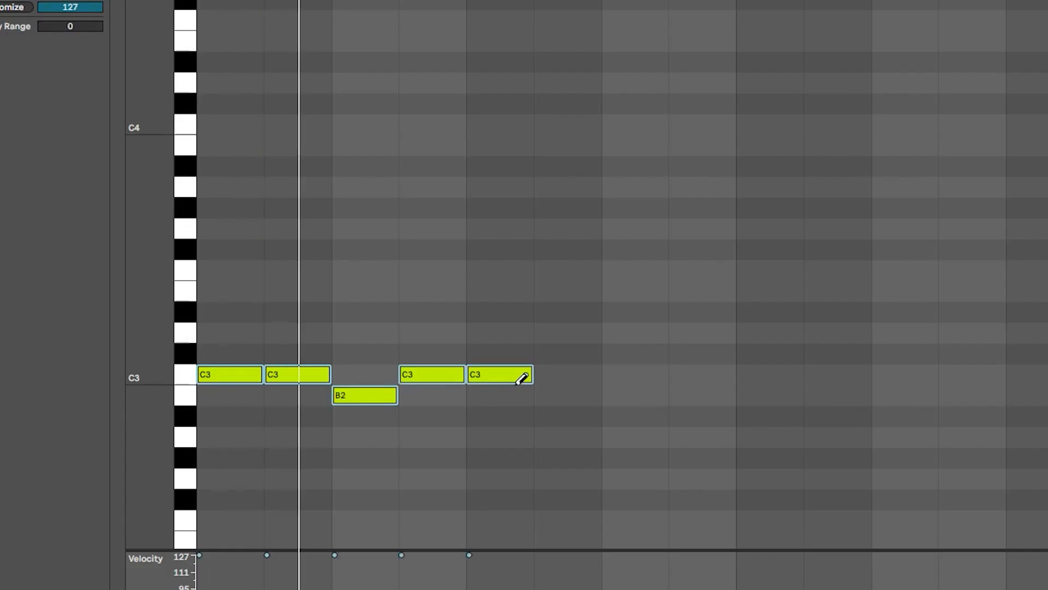
mouse_move(516, 384)
left_mouse_down()
mouse_move(371, 378)
mouse_move(702, 377)
left_mouse_up()
left_click(703, 328)
left_click(704, 327)
left_click(688, 309)
left_click(688, 308)
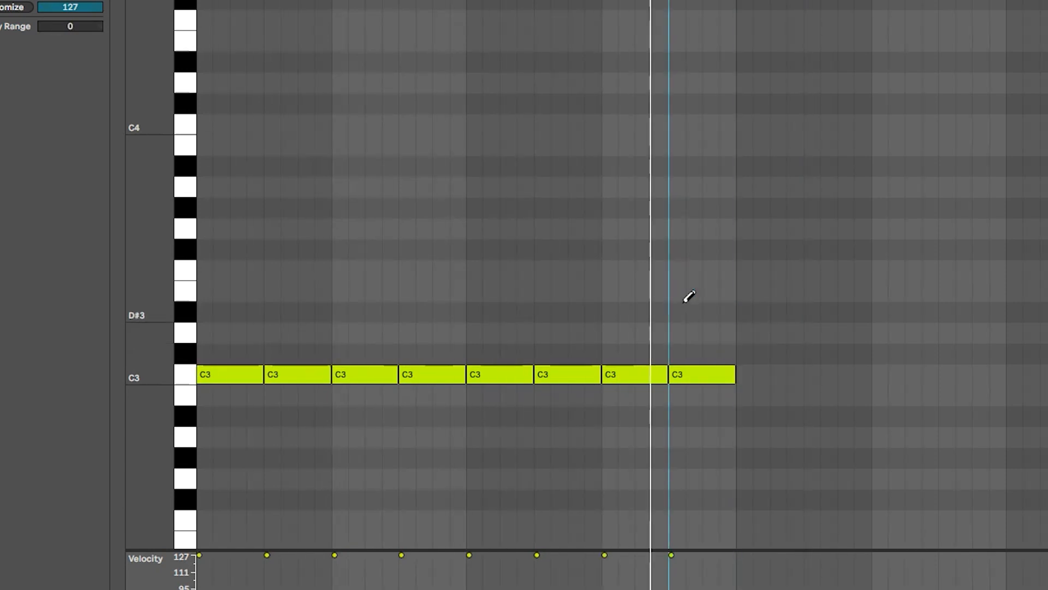
- Narrow the grid and draw rolls of very short E3 notes over the second beat of the hi-hat clip's first bar
left_click(526, 269)
key("ctrl+1")
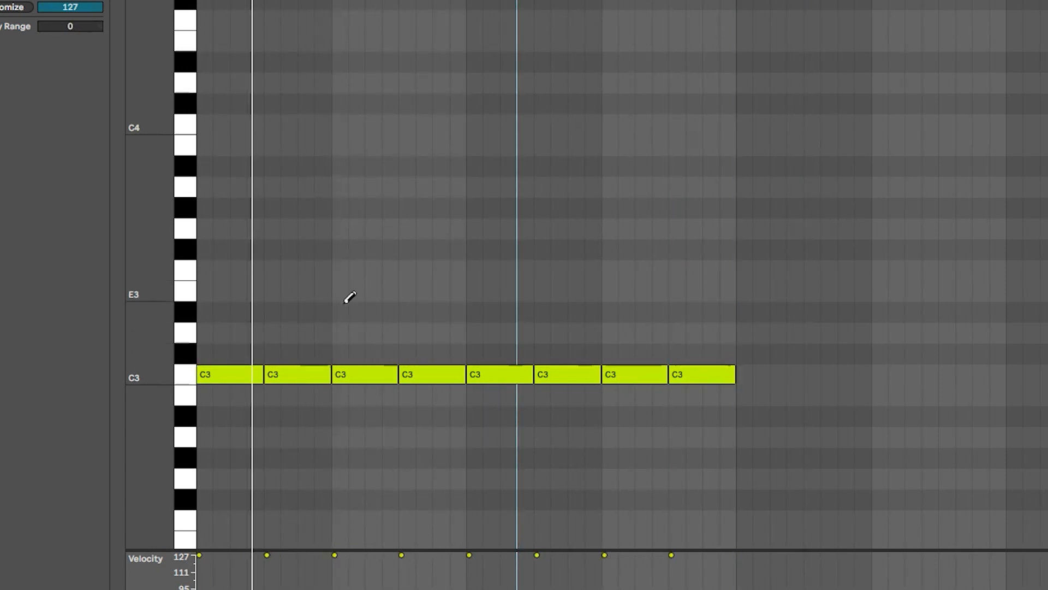
scroll(349, 299, "up", 1)
mouse_move(338, 307)
left_mouse_down()
mouse_move(451, 306)
mouse_move(409, 306)
left_mouse_up()
scroll(335, 305, "up", 5)
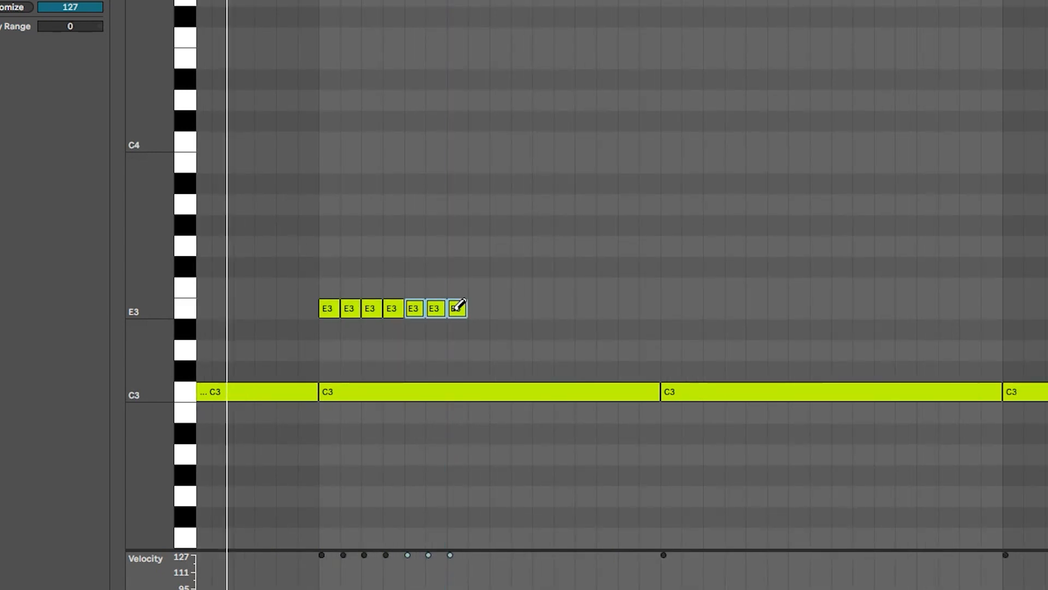
mouse_move(671, 291)
left_mouse_down()
mouse_move(681, 304)
mouse_move(767, 306)
left_mouse_up()
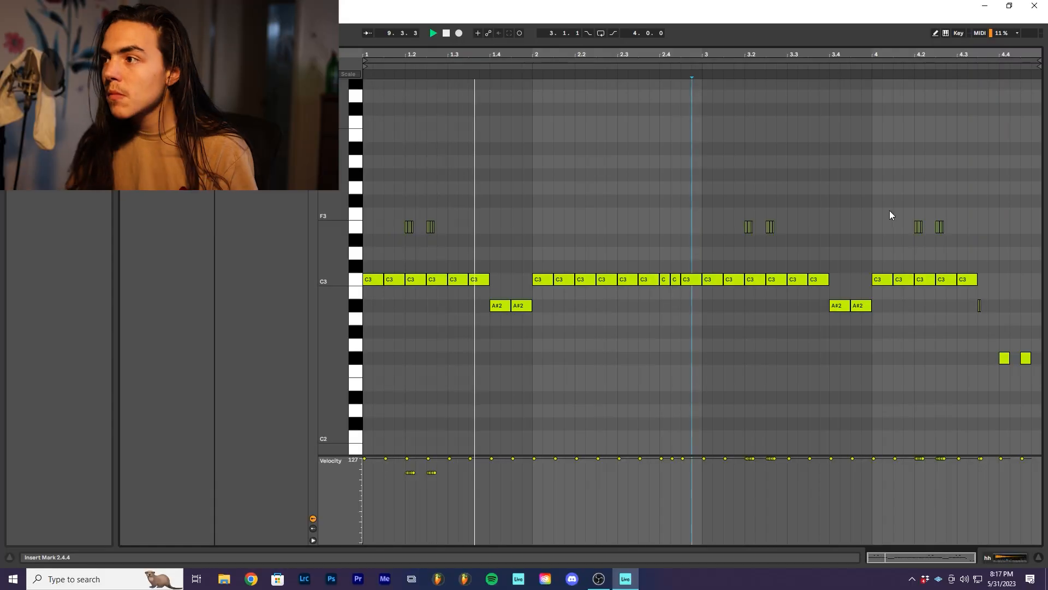
- Delete the short F3 roll notes in the fourth bar of the hi-hat clip
left_click_drag(874, 202, 985, 234)
key("Delete")
left_click(694, 185)
left_click(821, 189)
left_click(618, 213)
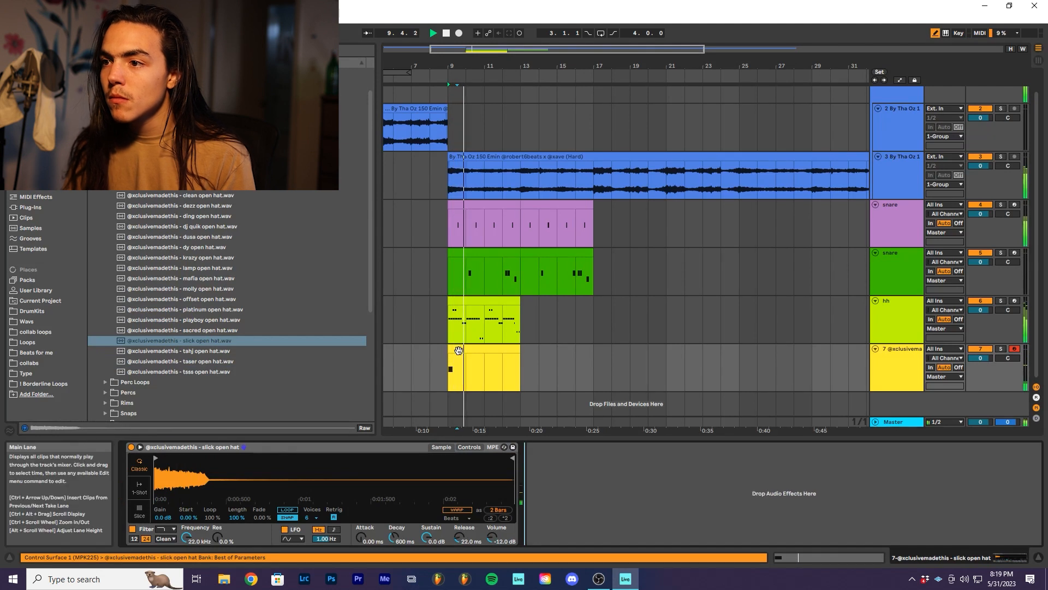
- Add a quarter-length C3 note at 2.3.3 in the slick open hat clip and play the pattern
double_click(457, 349)
key("space")
left_click(540, 321)
left_click(540, 321)
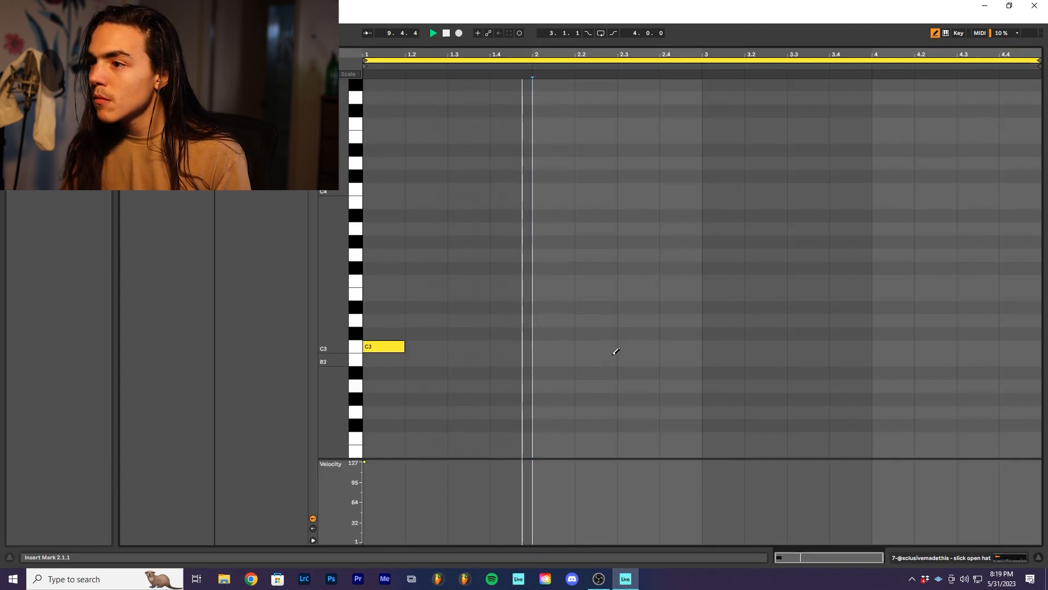
left_click(455, 338)
left_click(454, 339)
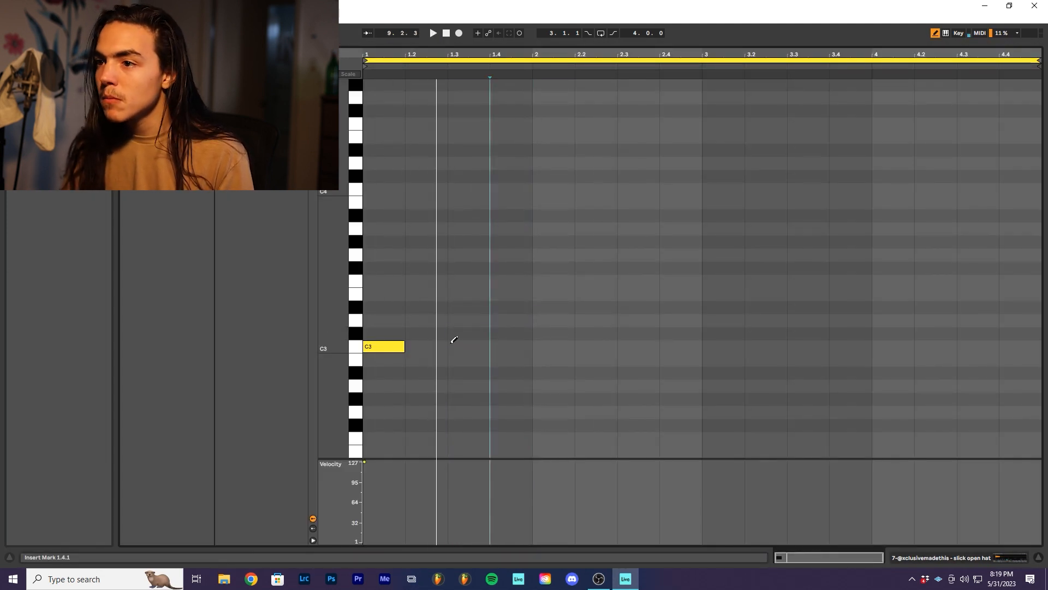
left_click(442, 345)
left_click_drag(655, 346, 681, 347)
key("b")
left_click(553, 306)
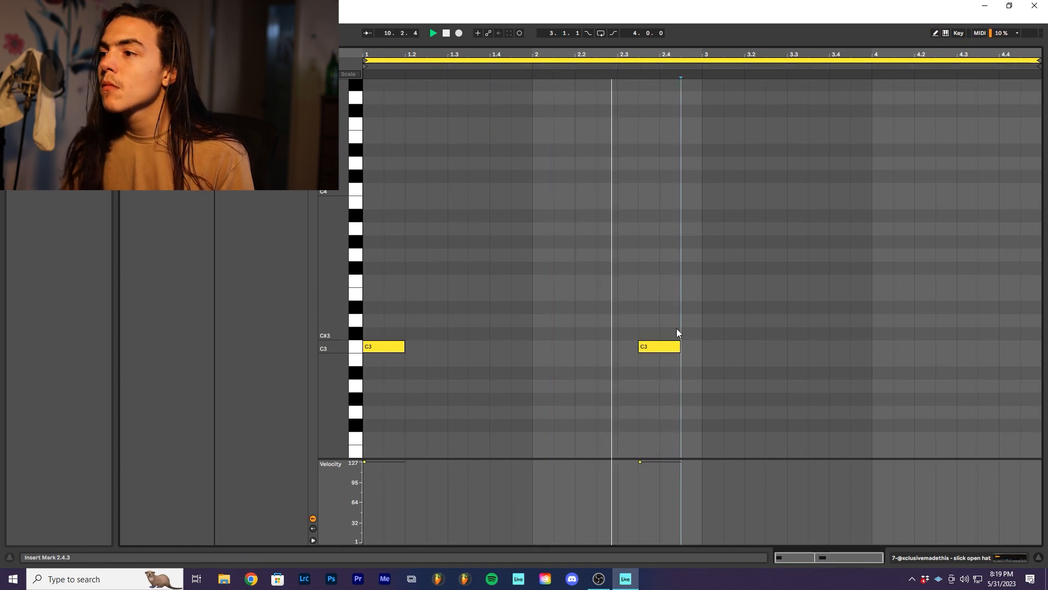
left_click(608, 322)
- Duplicate the two open hat notes into the clip's third and fourth bars
left_click_drag(680, 346, 365, 363)
left_click(660, 322)
key("ctrl+d")
left_click(660, 292)
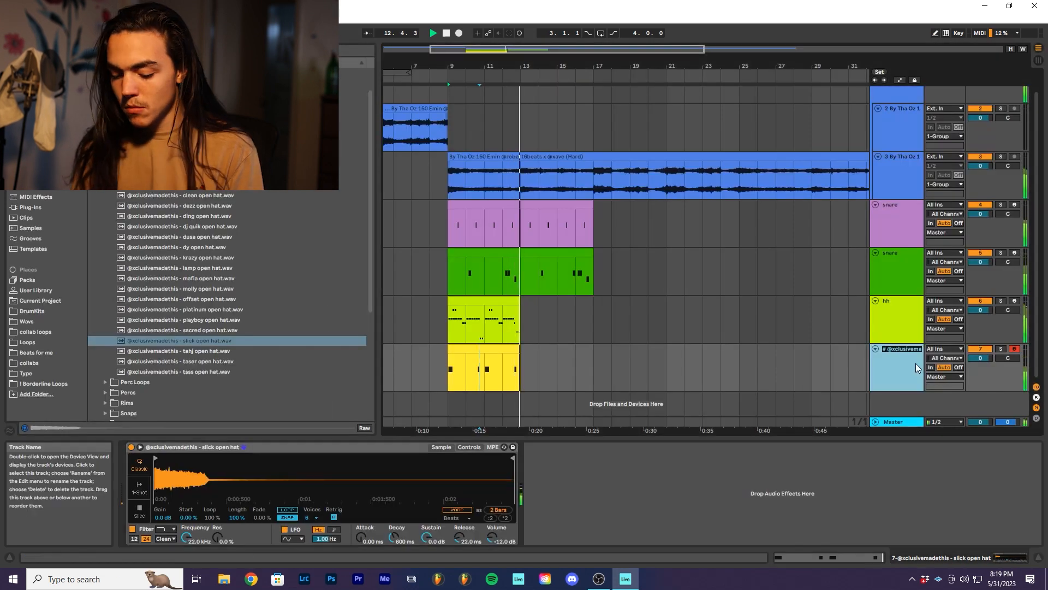
- Name the open hat track oh and insert a new MIDI track below it for the 808
key("ctrl+shift+t")
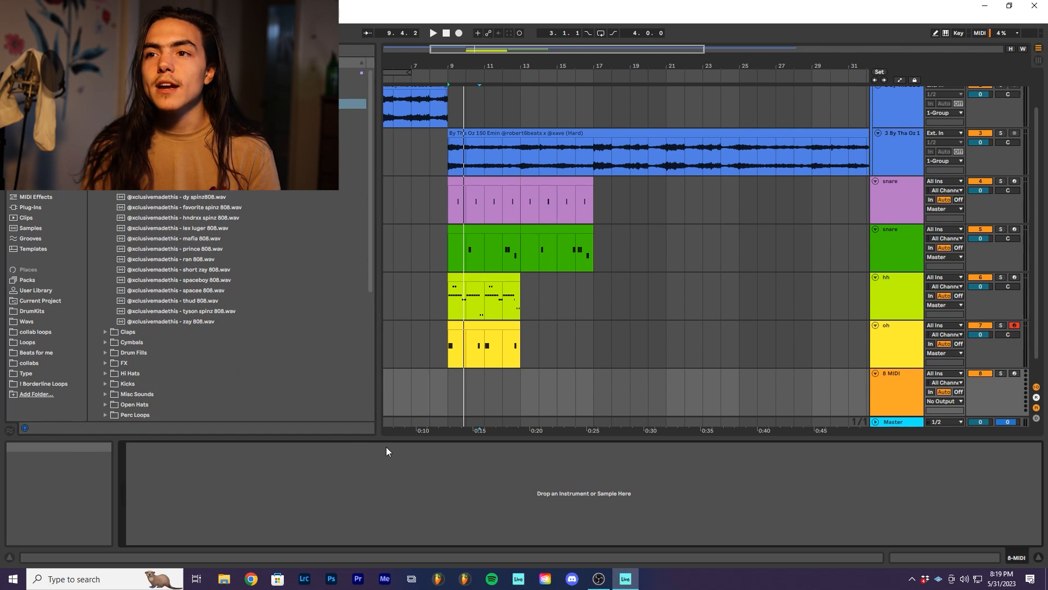
left_click(500, 357)
left_click(886, 412)
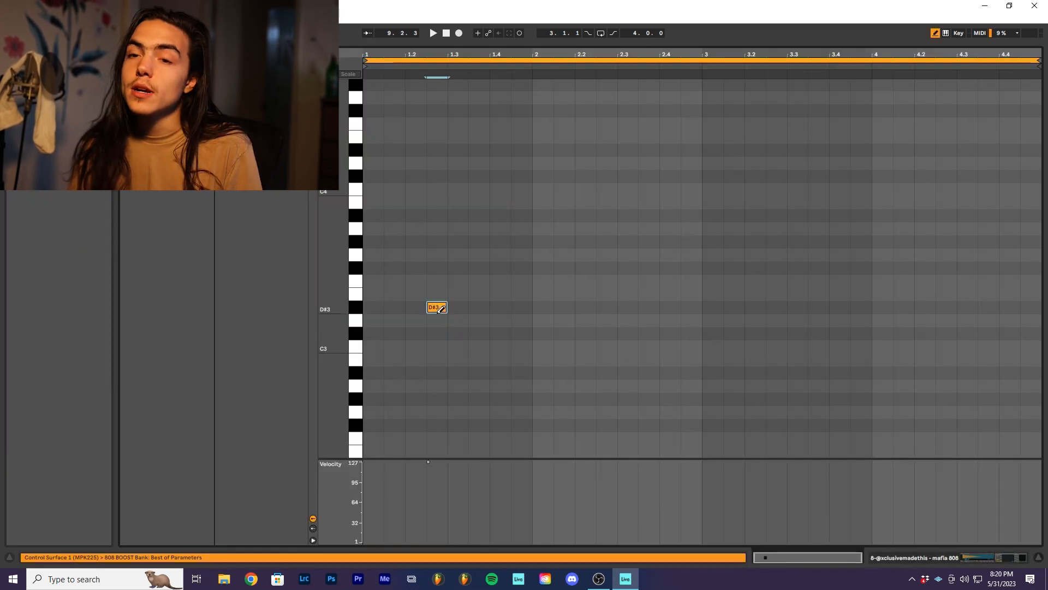
- Remove the D#3 note from the mafia 808 clip and select the By Tha Oz loop clip that starts at bar 9
left_click(440, 309)
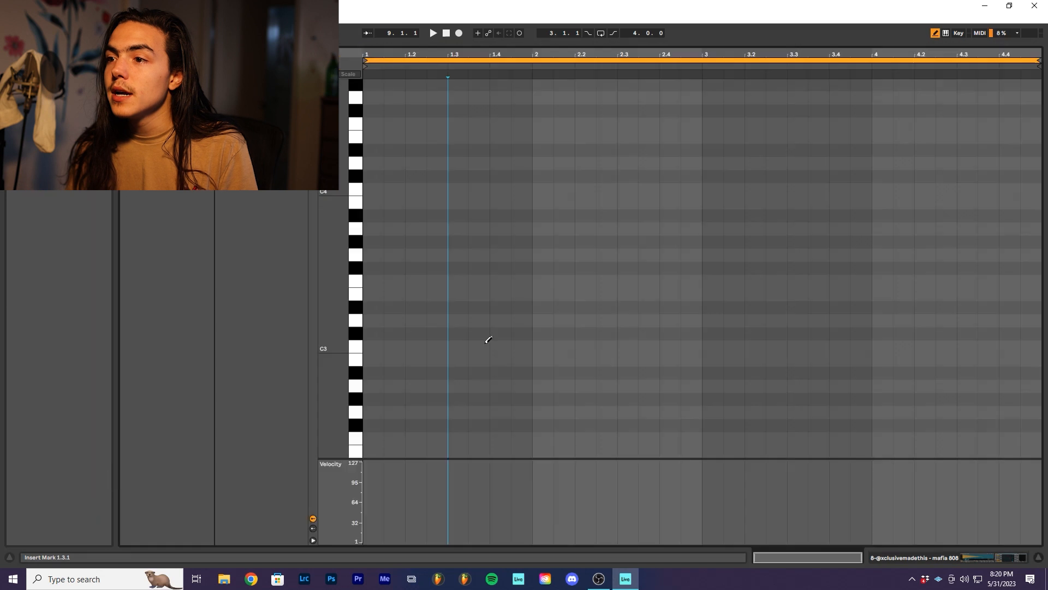
left_click(465, 309)
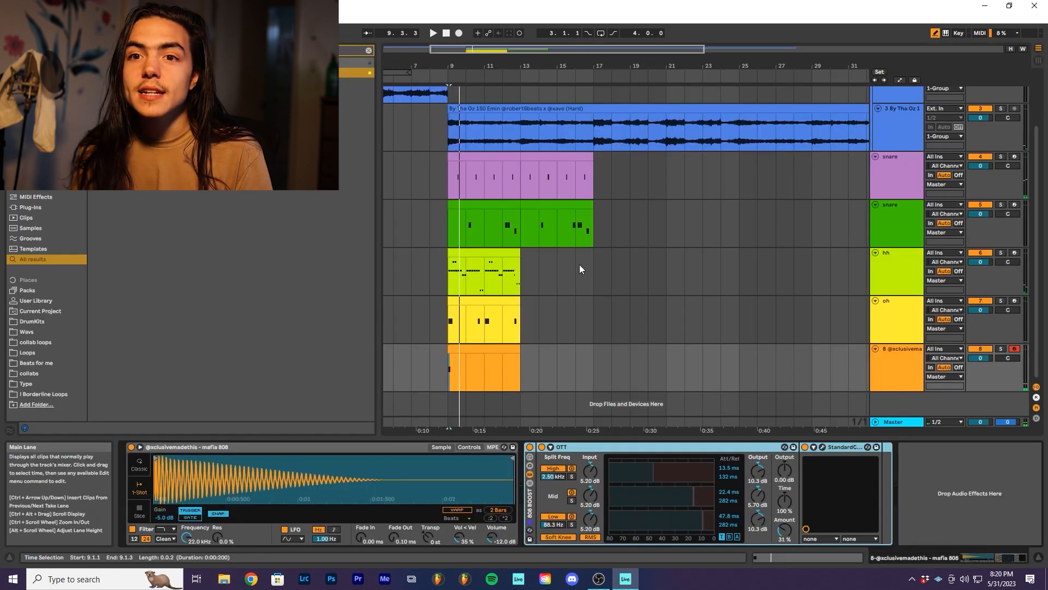
double_click(478, 114)
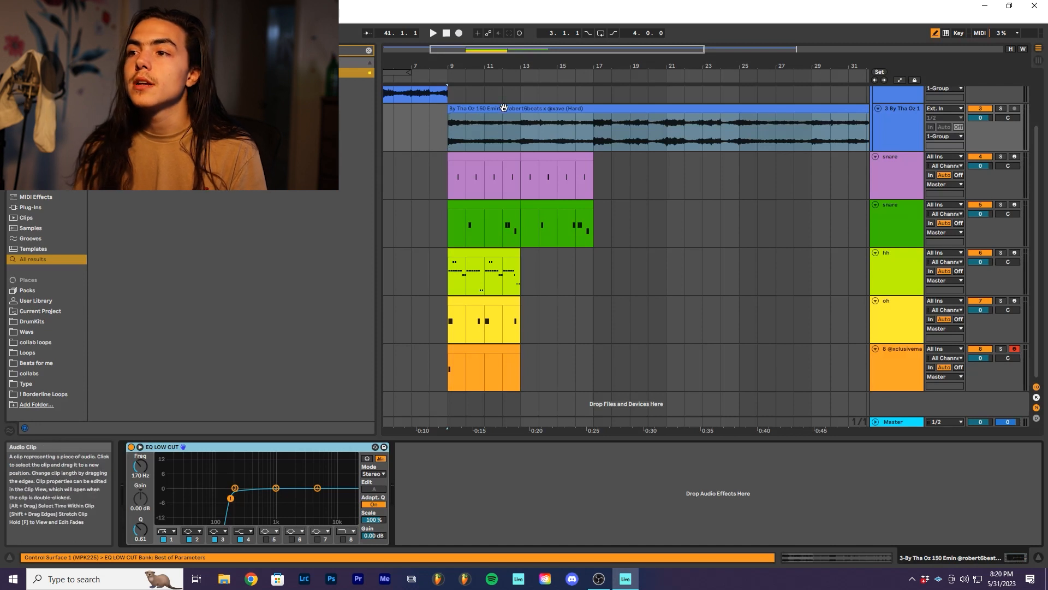
- Swap the bass sample for ran 808 and play its clip with the beat
left_click(519, 383)
key("space")
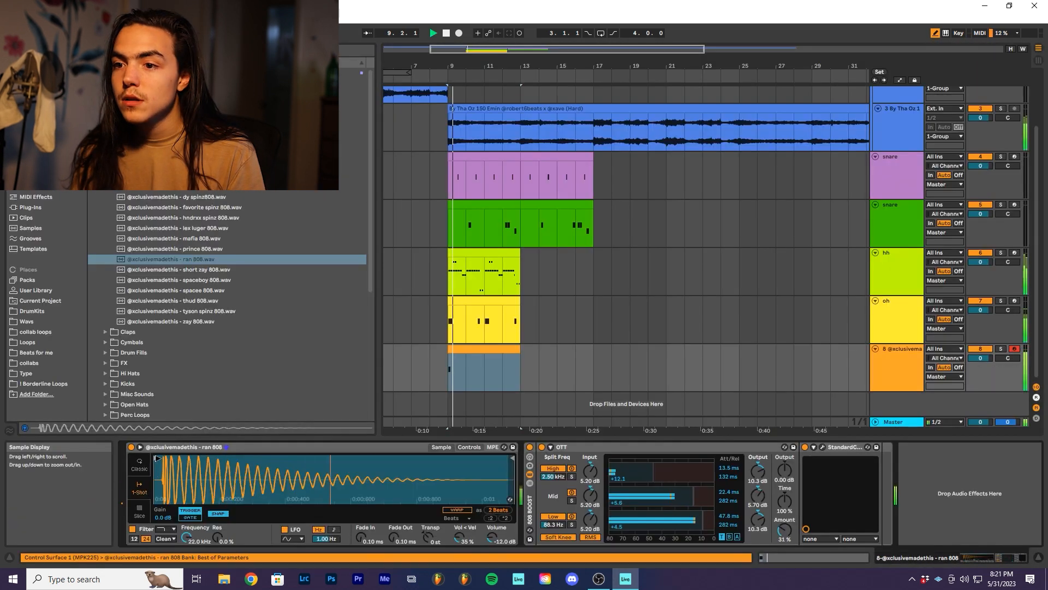
left_click(361, 538)
key("space")
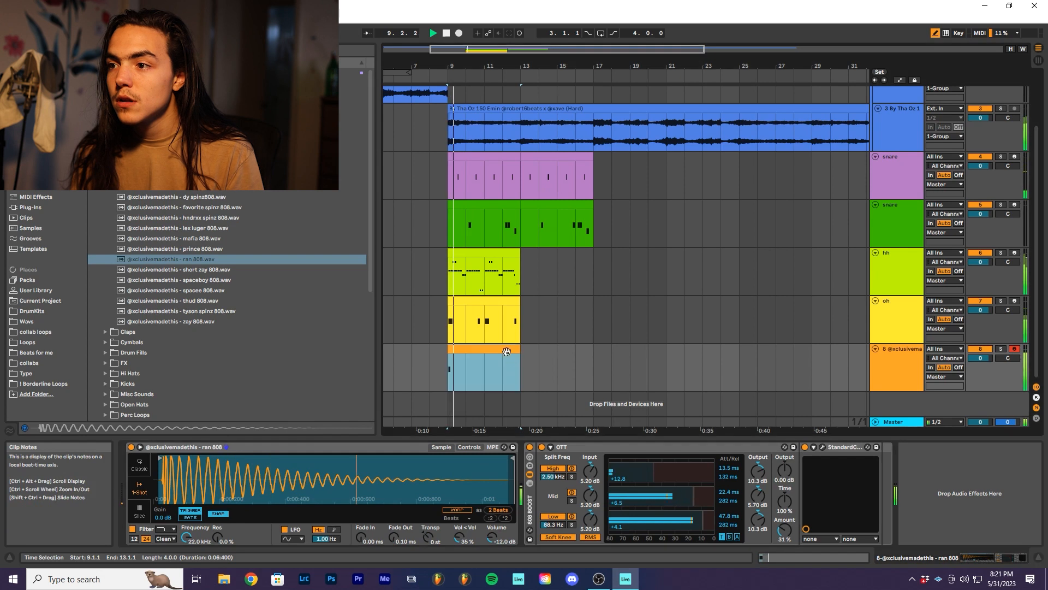
- Draw E3 notes at 1.2.3, 1.4.3, 2.2.1 and 2.3.3 in the ran 808 clip
double_click(507, 355)
key("space")
key("space")
left_click(458, 295)
left_click(458, 295)
key("space")
left_click(431, 294)
key("space")
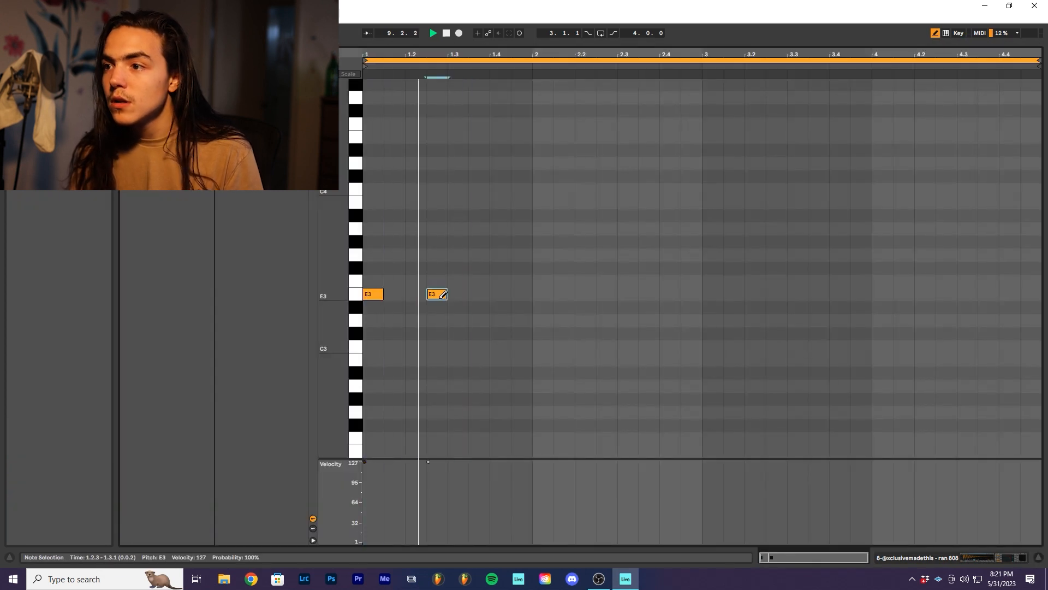
left_click(532, 287)
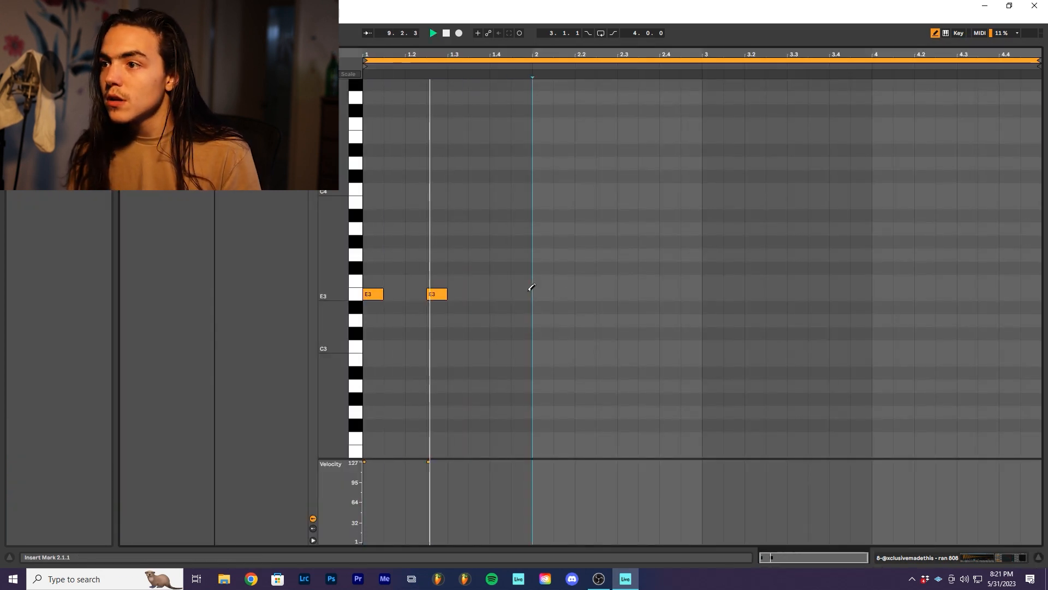
left_click(584, 294)
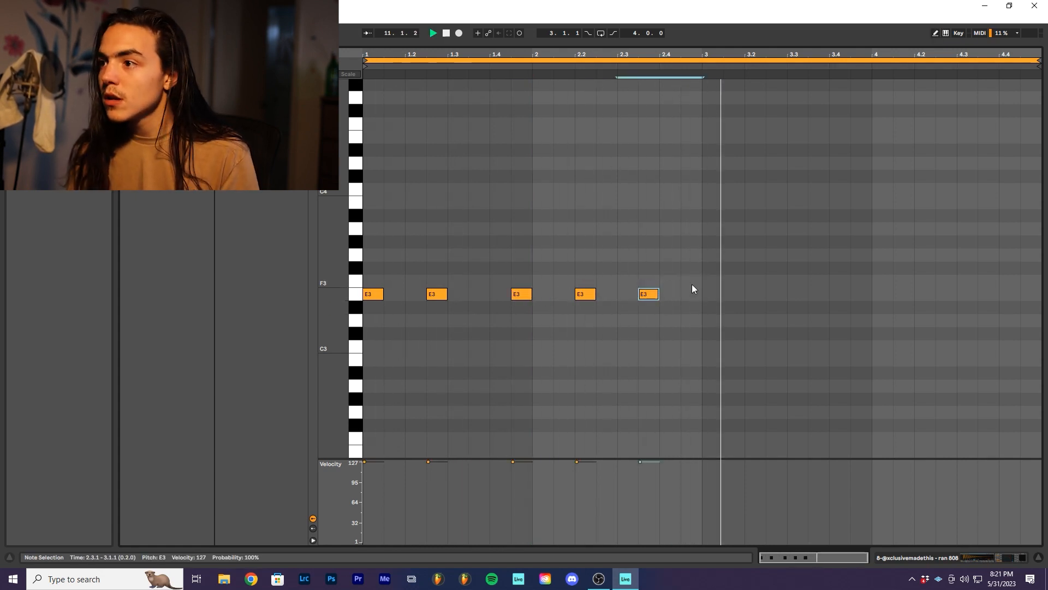
- Duplicate all the E3 notes of the first two bars into bars three and four of the 808 clip
key("ctrl+a")
key("ctrl+d")
left_click(660, 244)
scroll(702, 354, "down", 3)
left_click(702, 354)
scroll(685, 306, "up", 2)
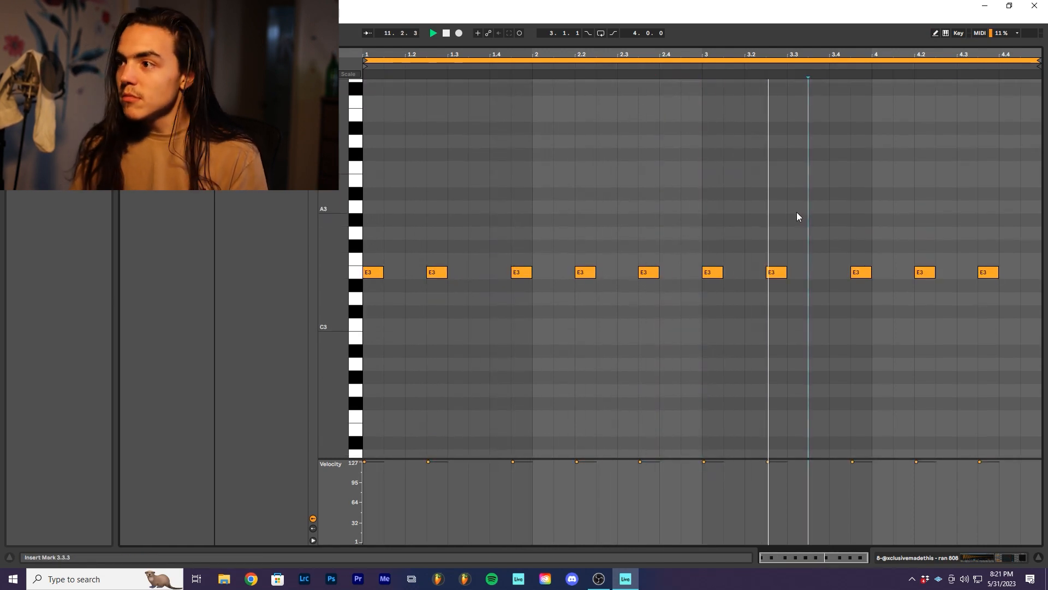
- Raise the last 808 note to F#3, add another F#3 note directly before it at 4.3.1 and play the pattern
left_click(873, 212)
scroll(872, 212, "down", 1)
left_click(988, 250)
key("Up")
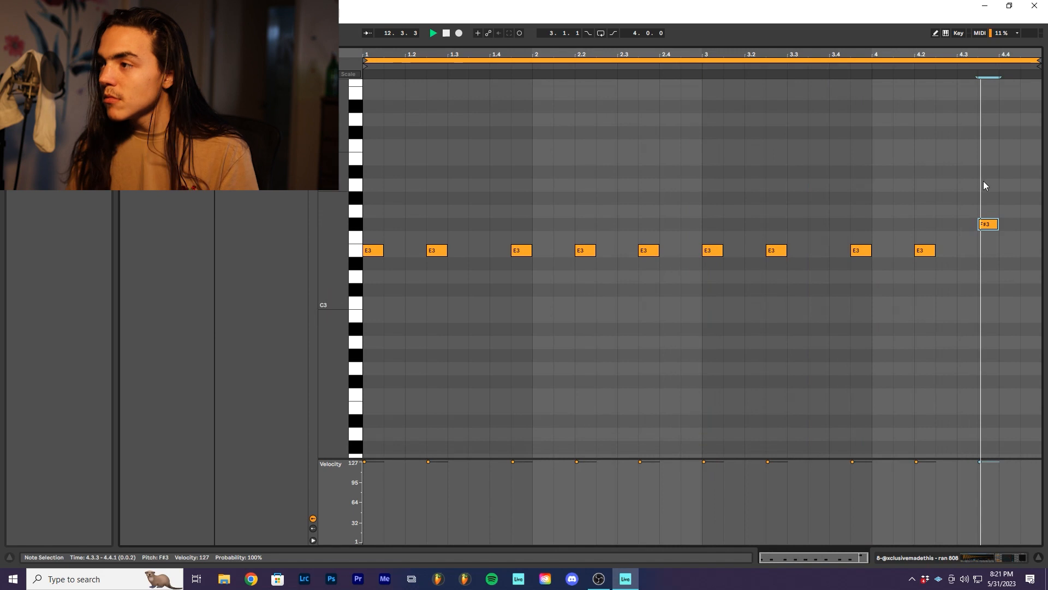
key("b")
left_click(967, 224)
key("b")
left_click(776, 190)
key("space")
key("space")
- Move the two closing notes of the 808 clip to E4
key("Down")
key("Down")
mouse_move(957, 204)
left_mouse_down()
mouse_move(1008, 235)
mouse_move(1028, 297)
left_mouse_up()
left_click(1006, 234)
key("shift+Up")
- Lower the velocity of the E4 note at 4.3.1 to 32 and play the ending
left_click(967, 453)
left_click_drag(961, 463, 960, 523)
left_click(853, 274)
key("space")
key("space")
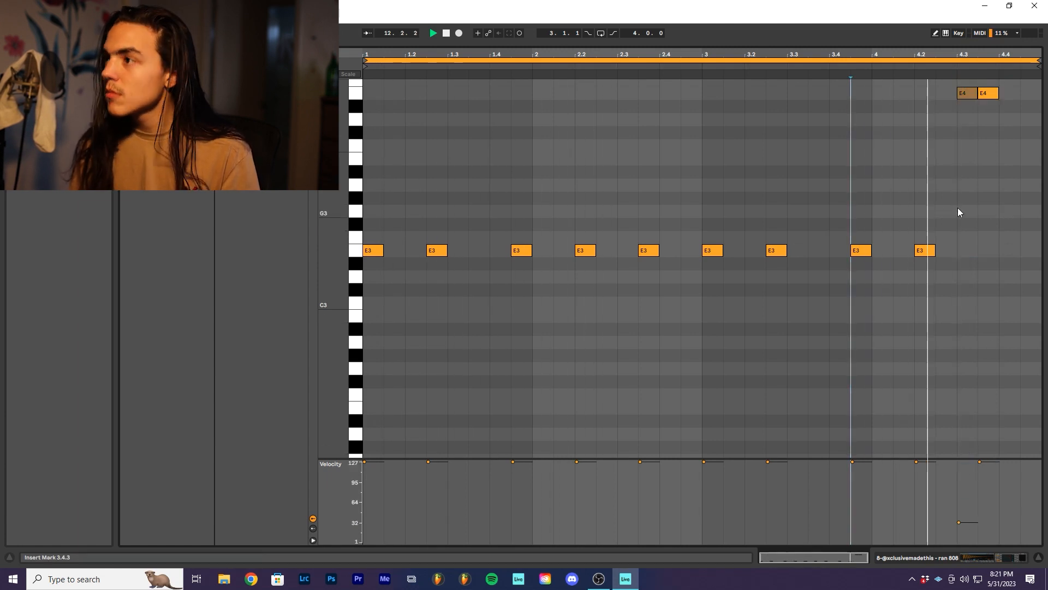
- Drop the soft E4 note at 4.3.1 to E3 and add an E3 note at 4.4.3 with velocity about 32
left_click_drag(939, 83, 967, 99)
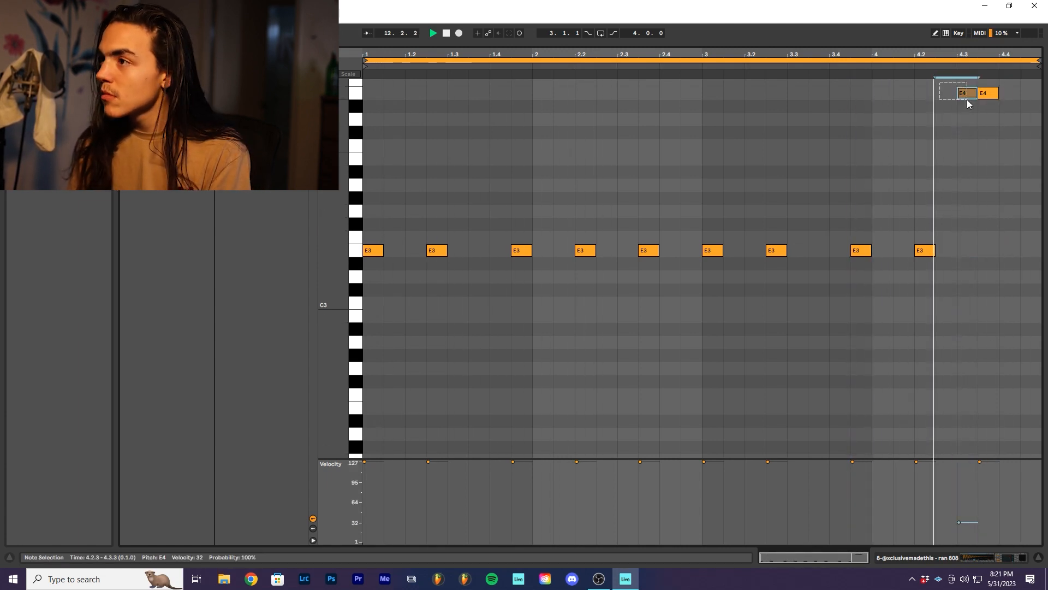
key("shift+Down")
key("b")
left_click(1029, 250)
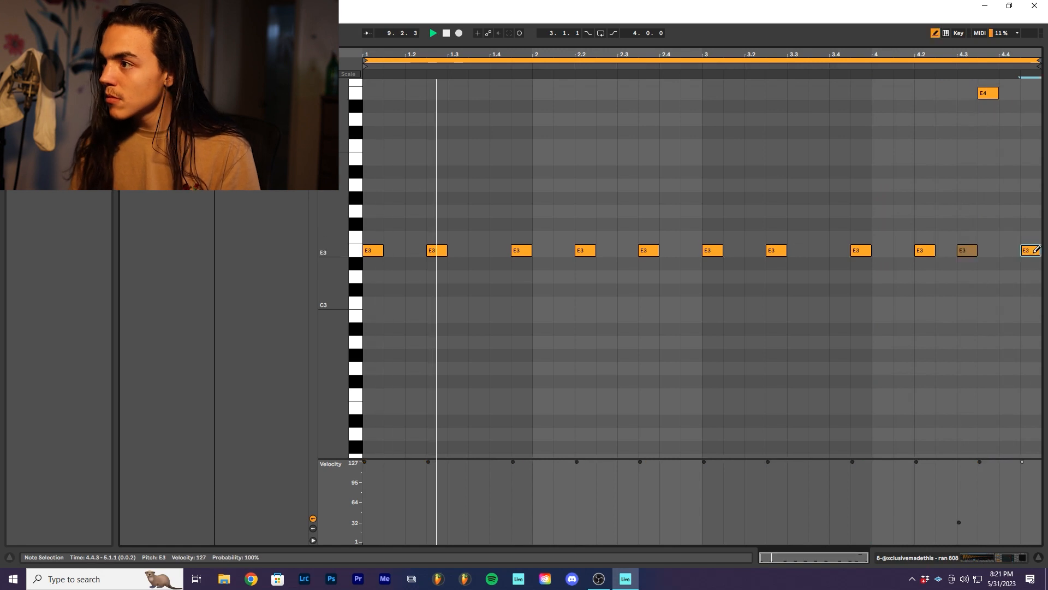
key("b")
left_click_drag(1023, 462, 1022, 522)
key("shift+Tab")
- Duplicate the 808, hi-hat and open hat clips so that their copies start at bar 13
scroll(552, 348, "up", 1)
left_click(553, 348)
scroll(552, 349, "down", 1)
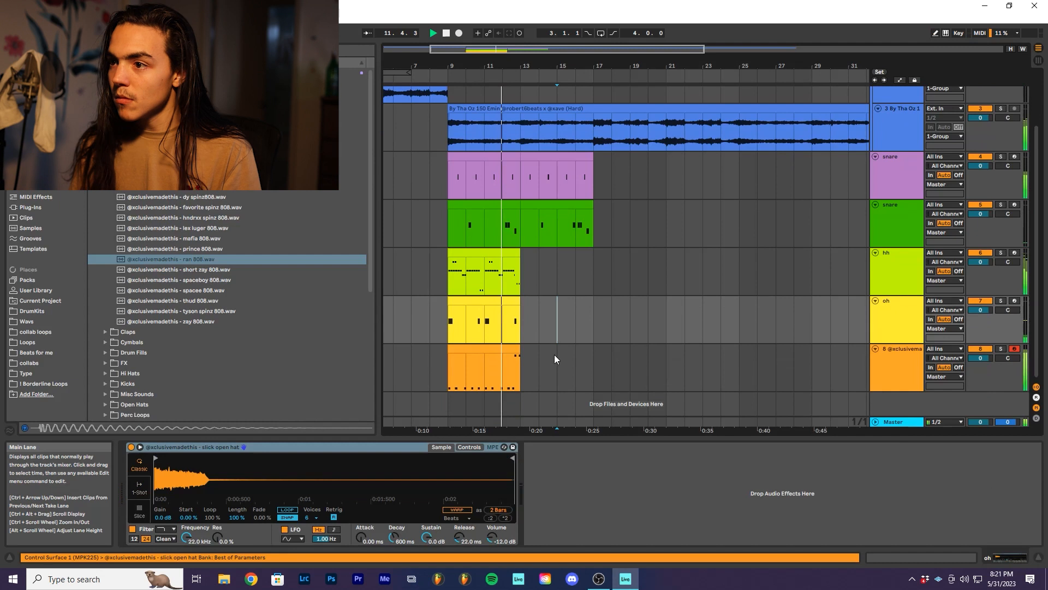
left_click(552, 349)
left_click(502, 347)
key("ctrl+d")
left_click(503, 254)
left_click(505, 300, "shift")
key("ctrl+d")
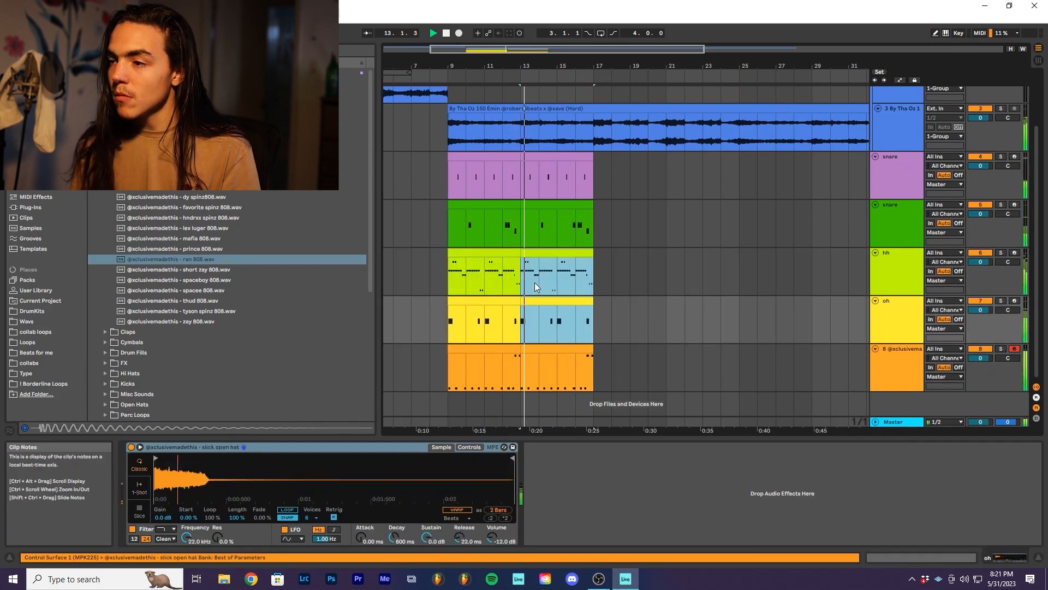
- Rename the ran 808 track as 808
left_click(535, 284)
left_click(890, 371)
key("ctrl+r")
type("808")
key("Return")
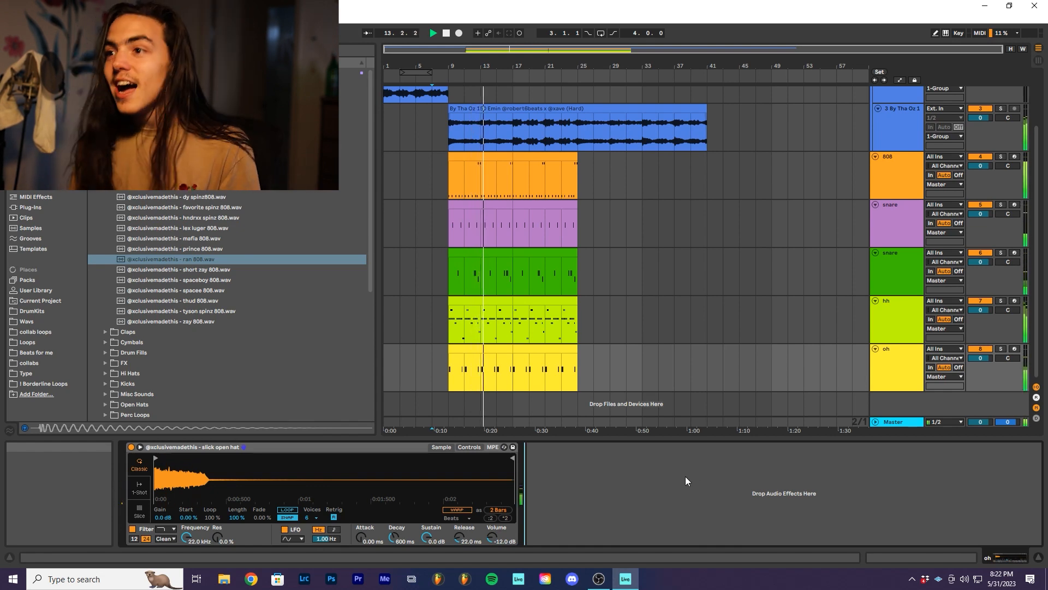
- Stop playback and reduce the height of the drum tracks and the By Tha Oz loop tracks
key("space")
left_click(894, 175, "shift")
scroll(894, 175, "down", 2)
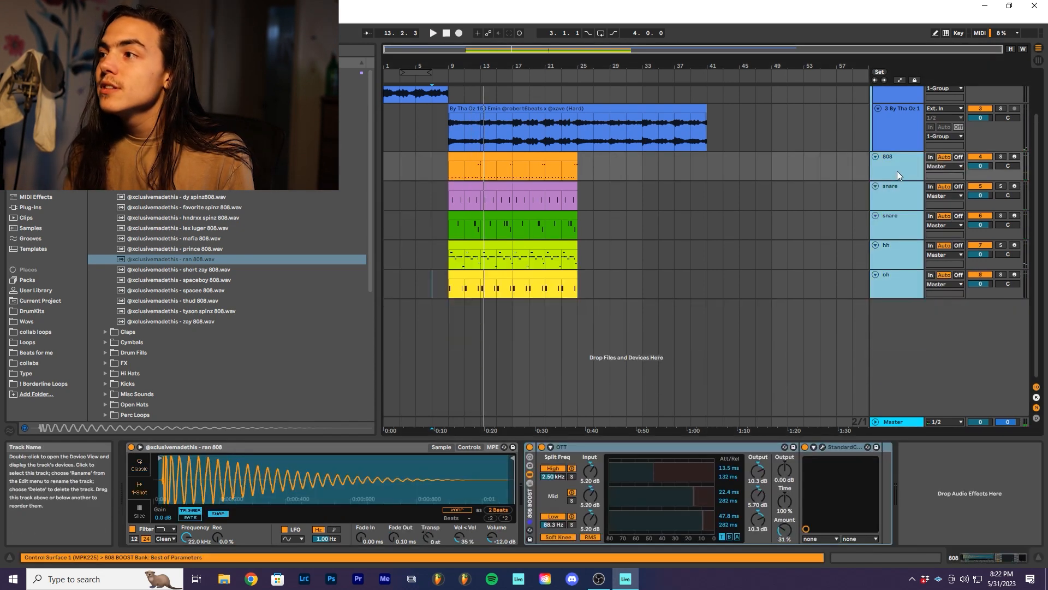
left_click(904, 130, "shift")
scroll(904, 130, "down", 2)
scroll(884, 127, "up", 1)
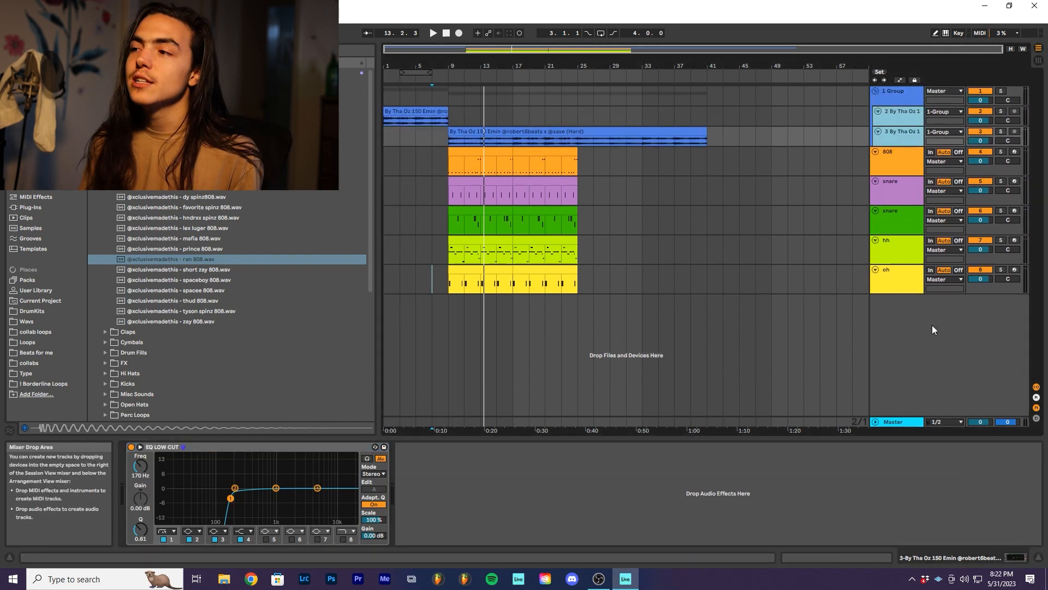
- Move the hi-hat track above the green snare track and rename that snare track snare 2
left_click(904, 159)
left_click(903, 191)
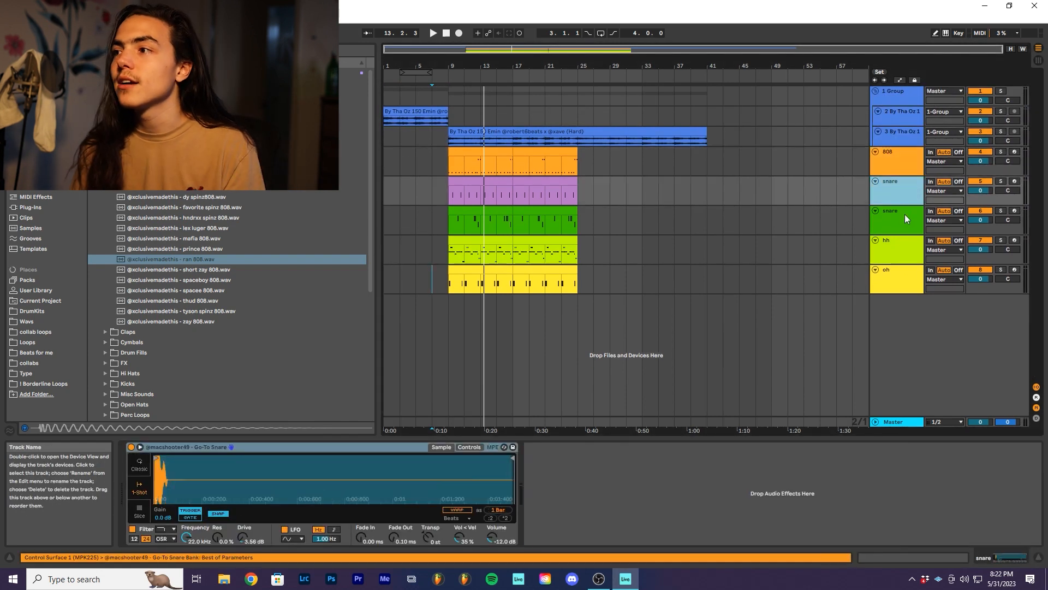
left_click(903, 215)
mouse_move(905, 245)
left_mouse_down()
mouse_move(902, 281)
mouse_move(899, 214)
mouse_move(902, 242)
left_mouse_up()
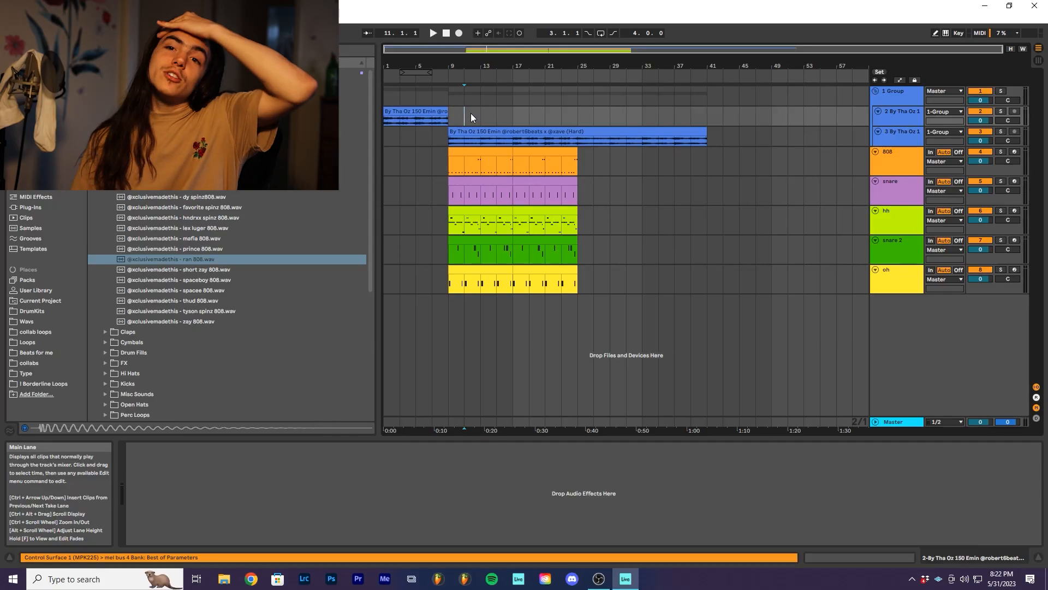
left_click(601, 171)
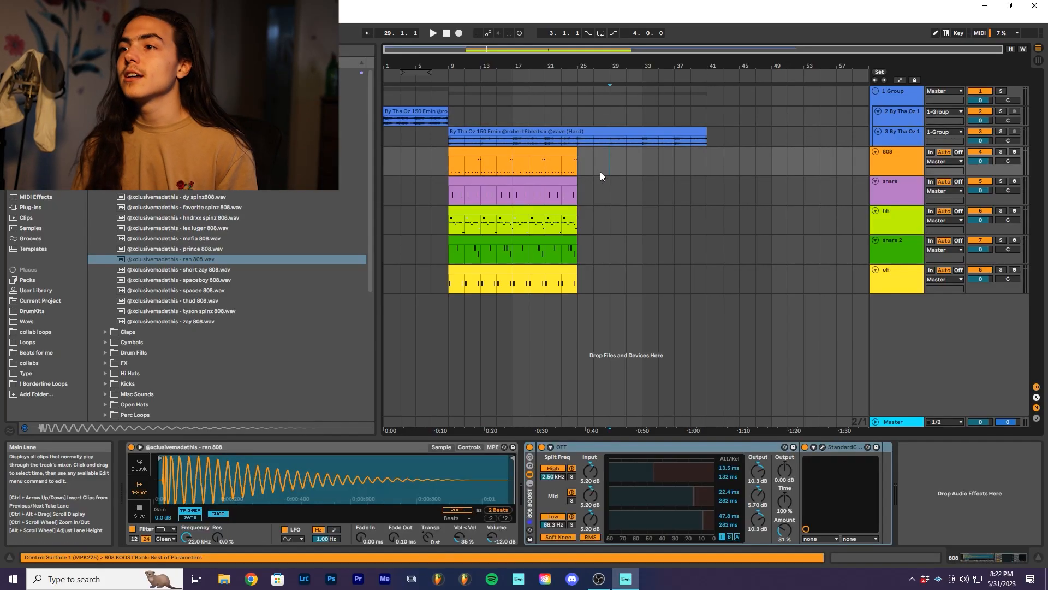
left_click(551, 168)
left_click(441, 101)
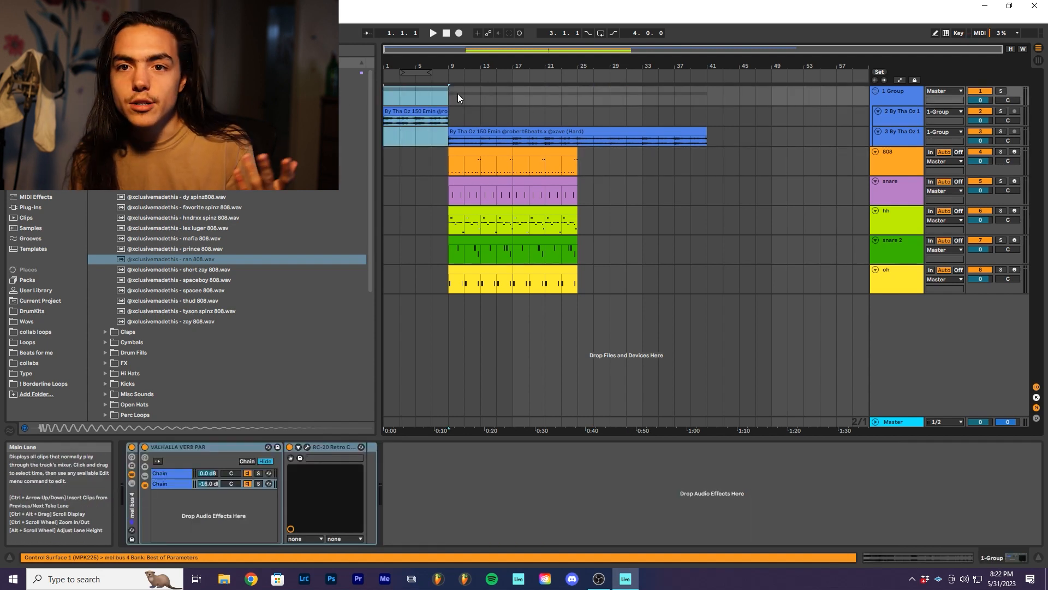
left_click(477, 111)
- Try copying the drum clips to bars 1 to 9 and clearing part of them, and undo it all
left_click(464, 154)
left_click(477, 272, "shift")
left_click_drag(476, 271, 450, 260, "ctrl")
key("Delete")
key("ctrl+z")
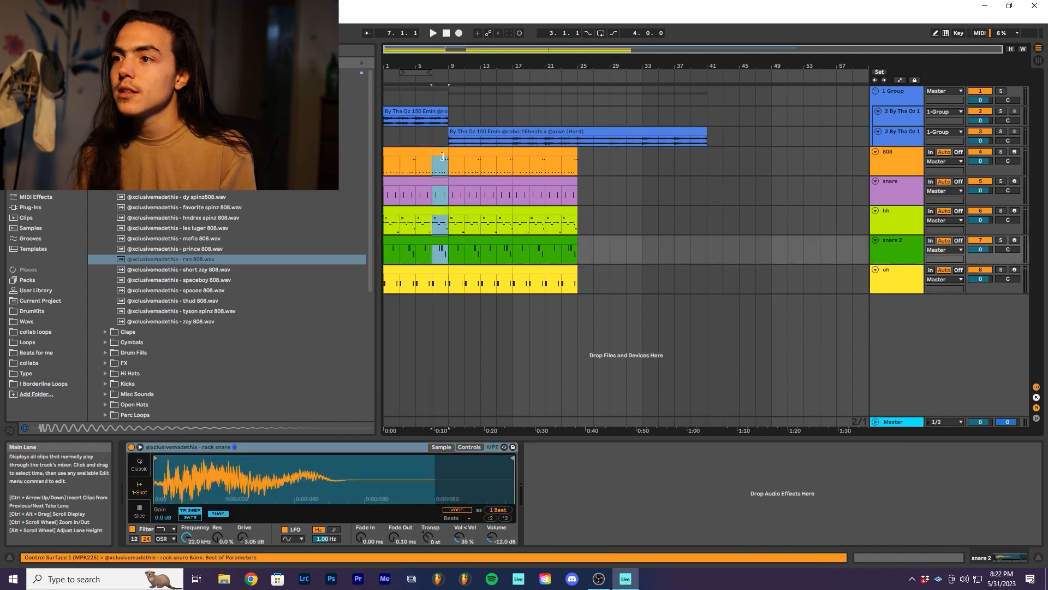
key("ctrl+z")
- Review the loop's intro section over bars 1 to 9 and its main section over bars 9 to 41
left_click(451, 137)
left_click(458, 114)
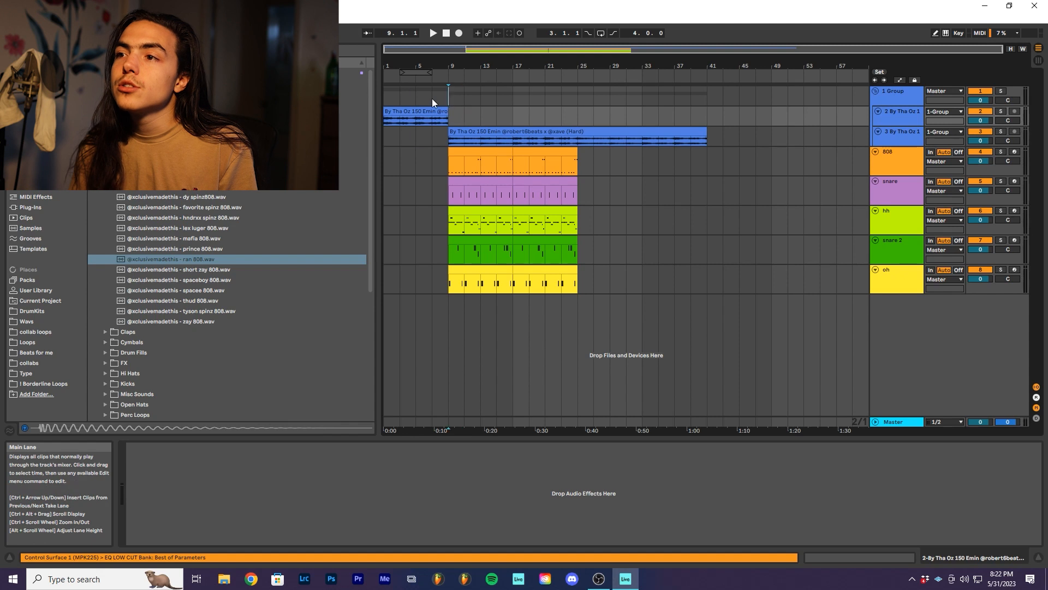
left_click_drag(450, 98, 385, 99)
key("space")
key("space")
left_click(478, 115)
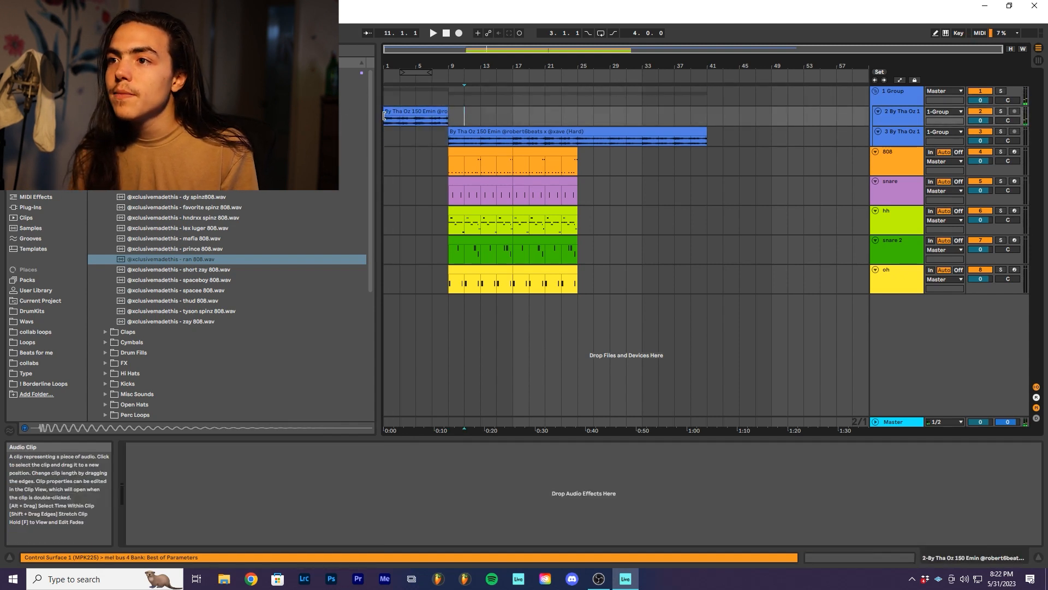
left_click_drag(450, 100, 704, 124)
left_click(584, 101)
- Duplicate all the 808, snare, hi-hat, snare 2 and open hat clips so the copies run from bar 25 to 41
left_click(550, 152)
left_click(481, 268, "shift")
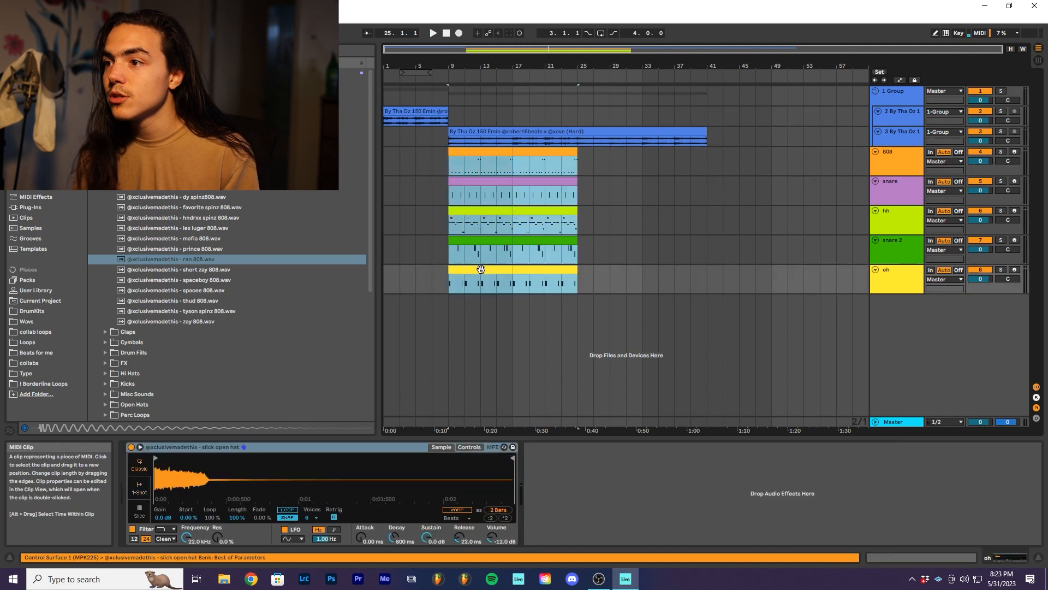
key("ctrl+d")
- Delete the open hat clips covering bars 9 to 17 and bars 25 to 33
left_click(532, 281)
left_click(504, 270)
key("Delete")
left_click(601, 270)
key("Delete")
left_click(609, 258)
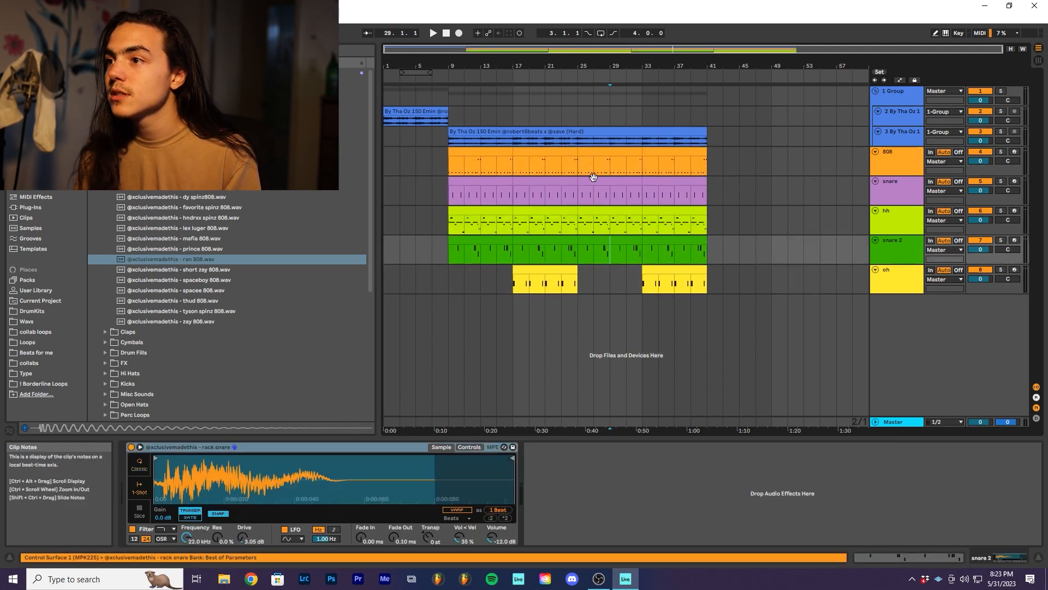
- Remove the 808 from bars 25 to 33 and play the section from bar 25
left_click_drag(579, 163, 608, 164)
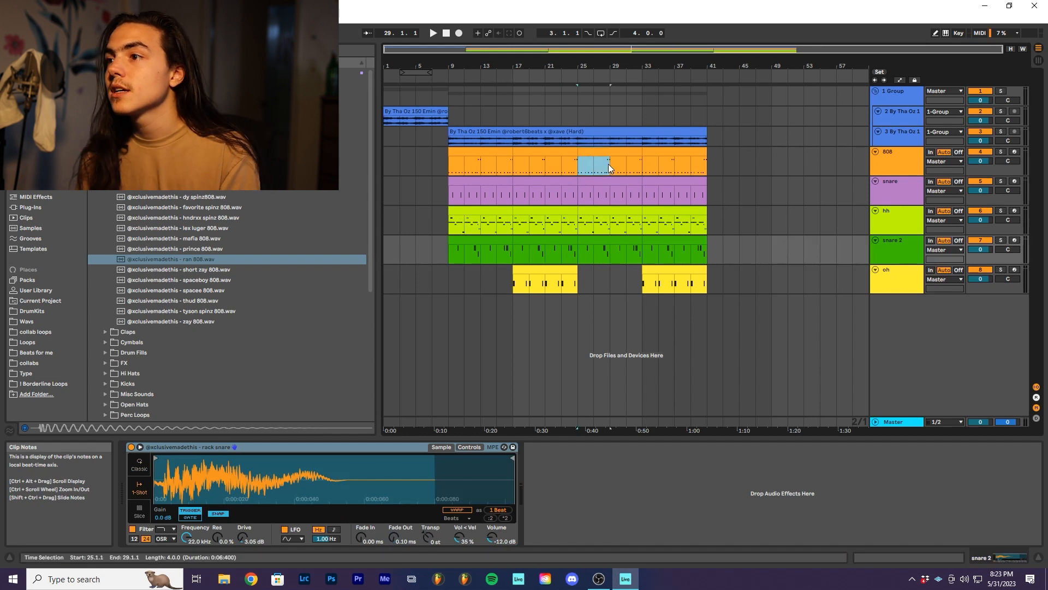
key("Delete")
left_click(578, 167)
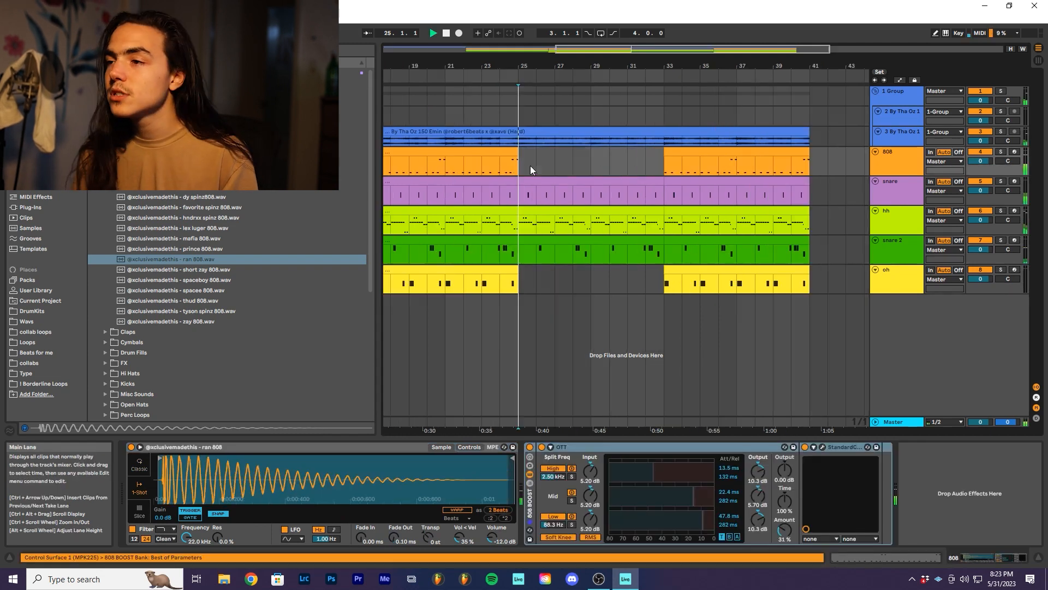
scroll(546, 164, "down", 3)
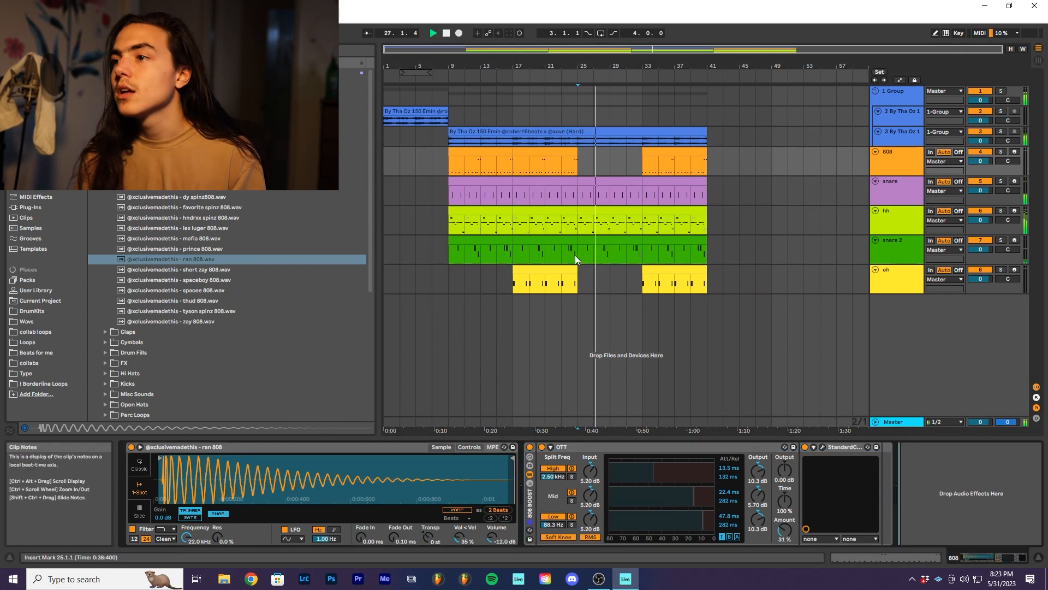
left_click(636, 155)
key("space")
left_click_drag(641, 162, 586, 158)
left_click(608, 165)
- Duplicate the entire 40-bar arrangement twice, placing the copies one after another
left_click(622, 122)
key("ctrl+a")
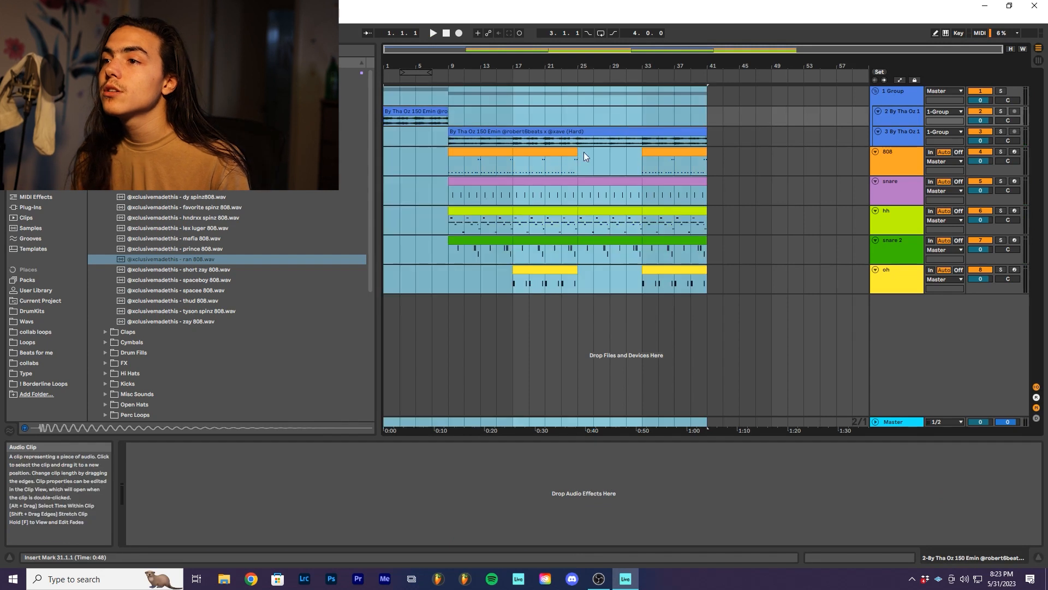
key("ctrl+d")
key("ctrl+d")
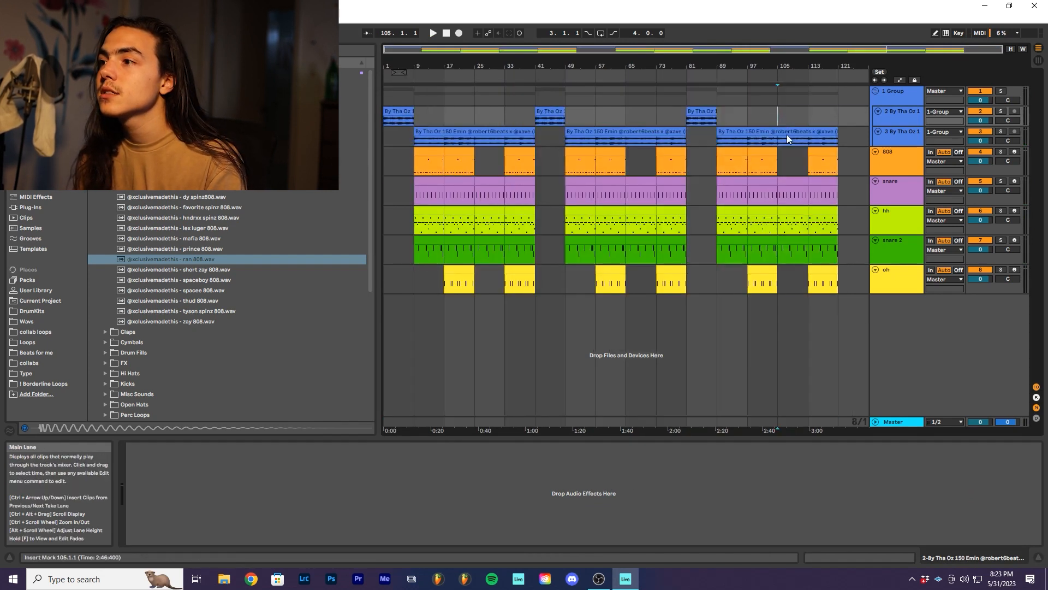
- Delete the loop and drum clips on all tracks from bar 105 to the end
left_click_drag(788, 134, 863, 278)
key("Delete")
left_click(810, 192)
- Set the loop brace to start at bar 1 with a length of 105 bars, slightly past the arrangement's end
left_click(766, 117)
key("ctrl+a")
key("ctrl+l")
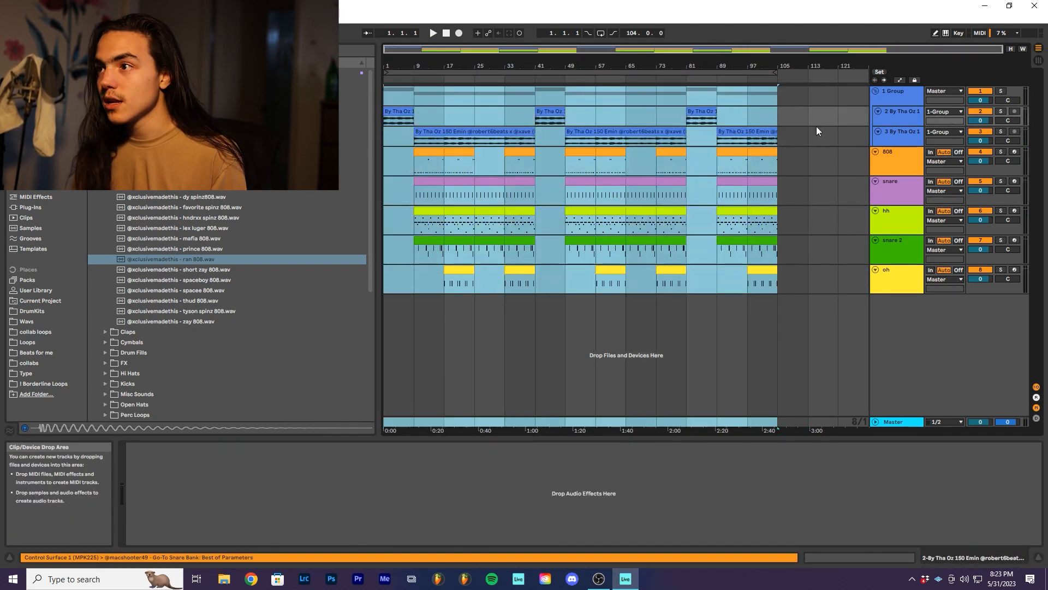
left_click(793, 121)
scroll(794, 121, "up", 5)
left_click(714, 79)
left_click_drag(713, 73, 732, 72)
scroll(751, 98, "down", 5)
left_click(732, 73)
- Lower the group and drum tracks to -3.5 dB and, with only snare and hi-hats active, set those to -1.9 and -3.9 dB
left_click(911, 162)
key("ctrl+a")
left_click(981, 161)
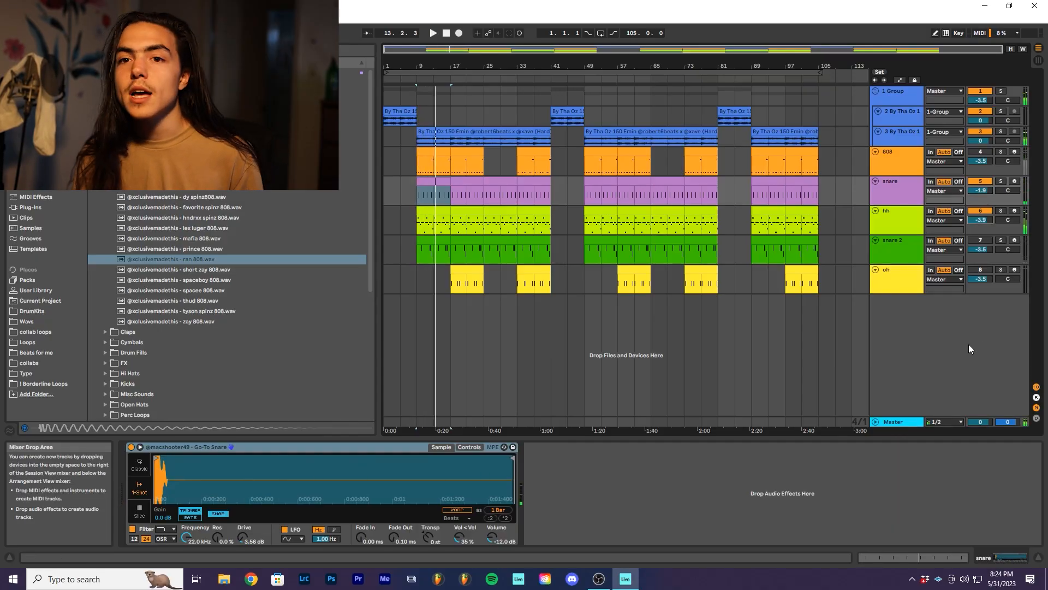
key("space")
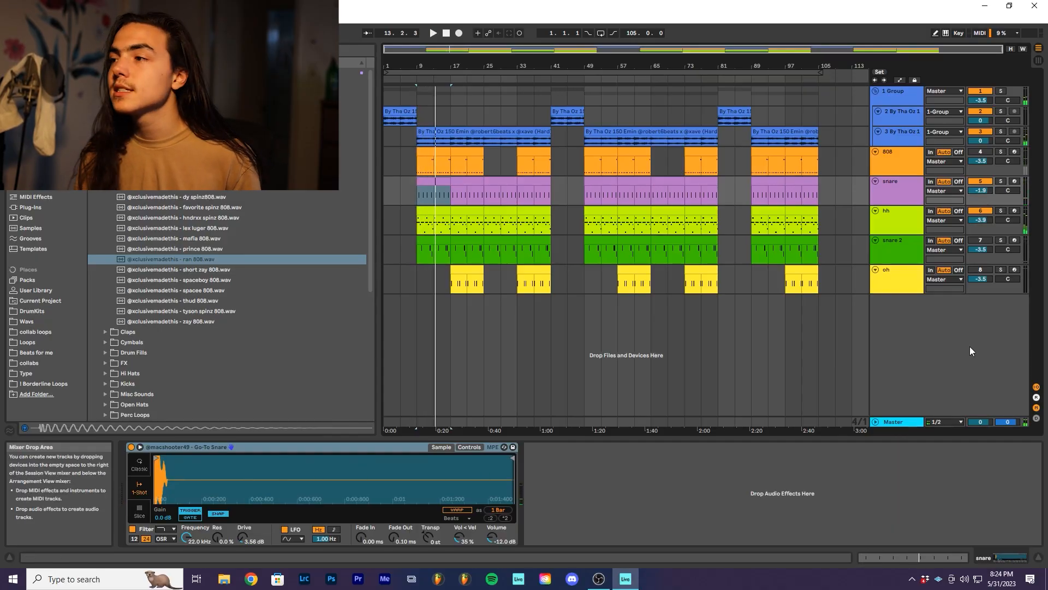
- Reactivate the snare 2 track and raise its volume to -1.5 dB while playing the beat
left_click(981, 240)
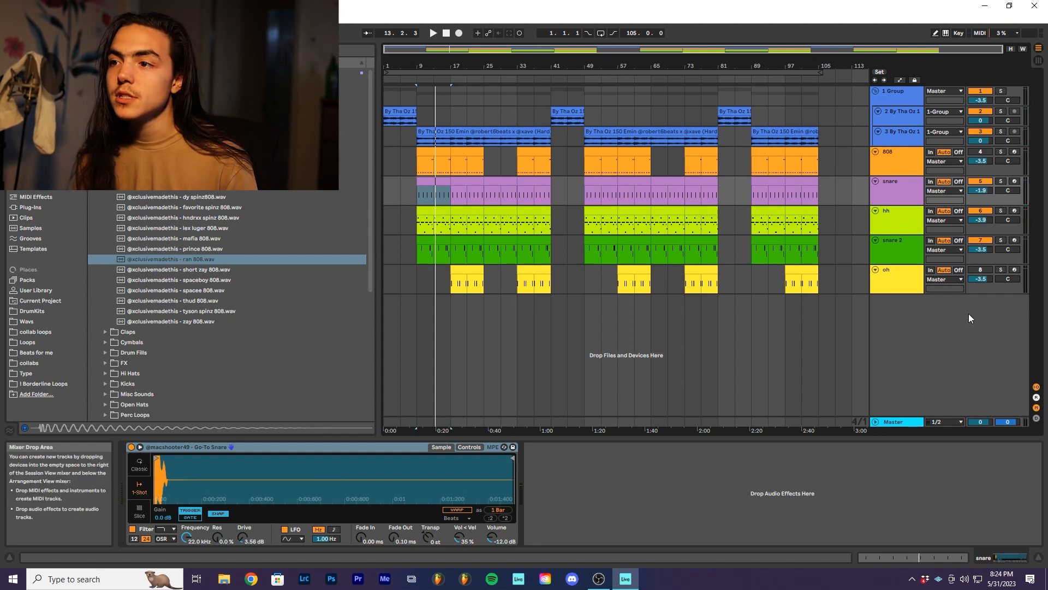
key("space")
left_click_drag(982, 252, 983, 254)
key("space")
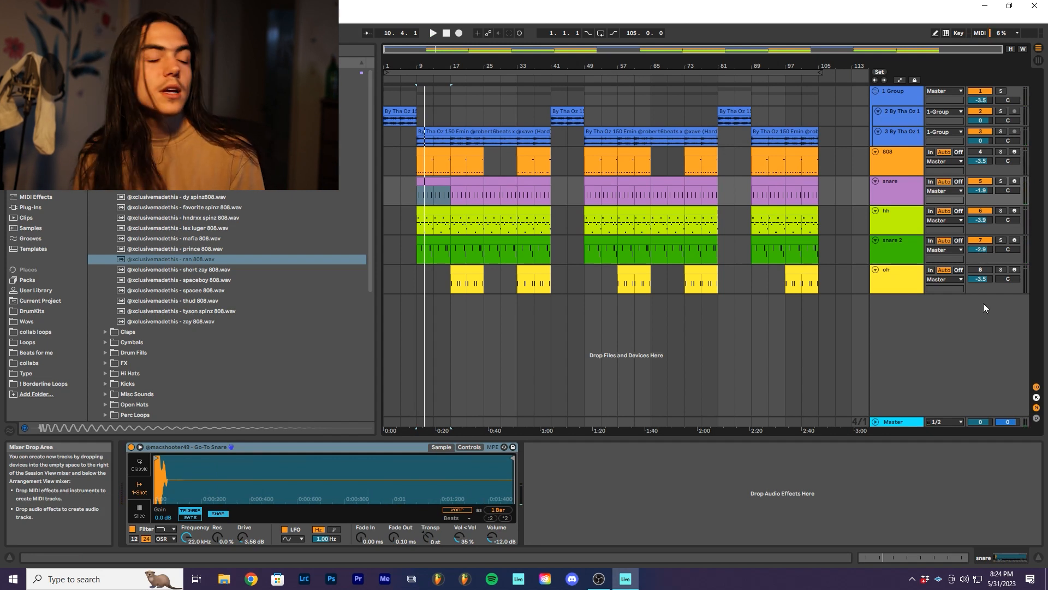
key("space")
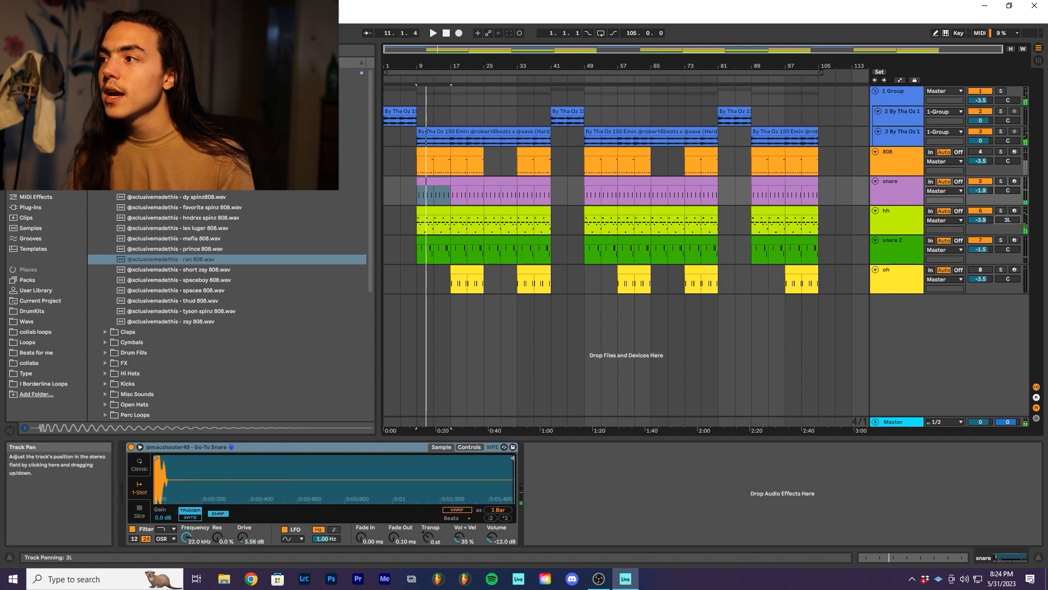
- Pan the hi-hats to 5L and snare 2 to 4R, and lower the hi-hat volume to -6.2 dB
key("space")
left_click_drag(1006, 244, 981, 221)
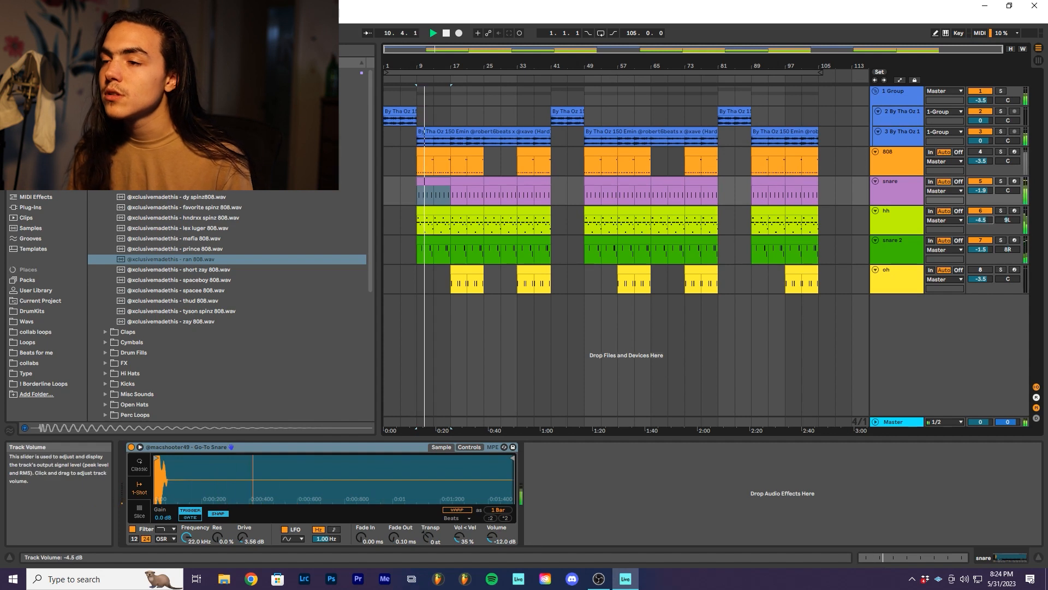
left_click_drag(980, 219, 980, 225)
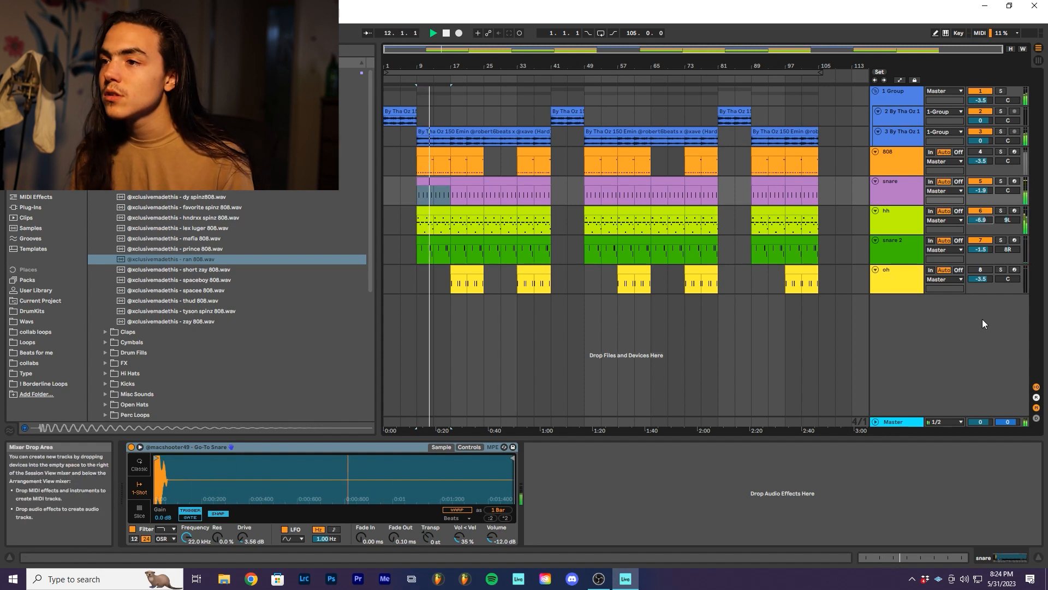
left_click_drag(980, 220, 1007, 220)
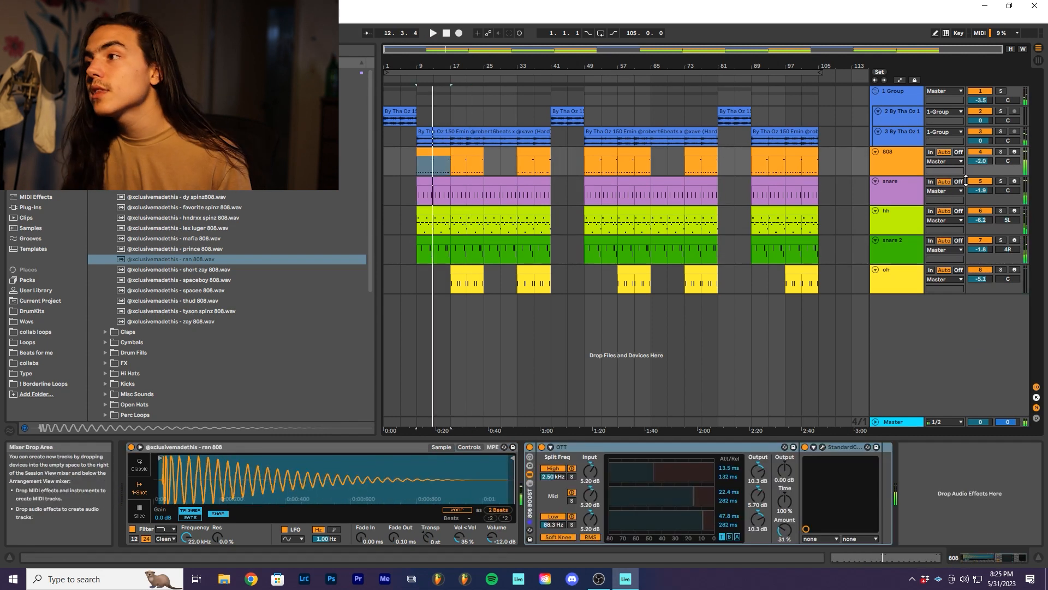
- Bring the 808 to -9.0 dB with the other tracks lowered to match, and keep only the MASTER rack on the master track
left_click_drag(980, 161, 980, 160)
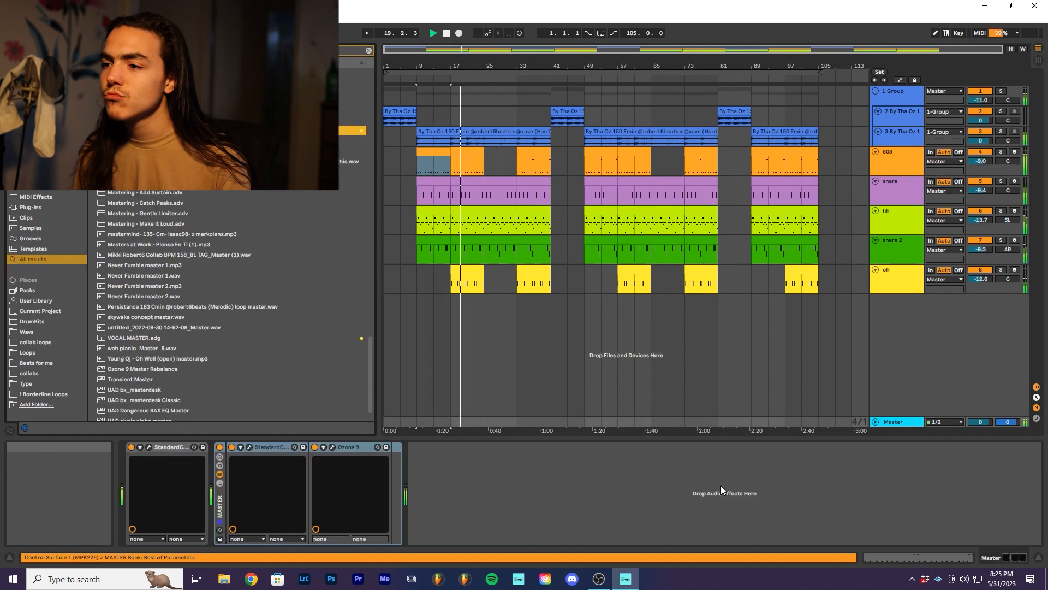
left_click(592, 499)
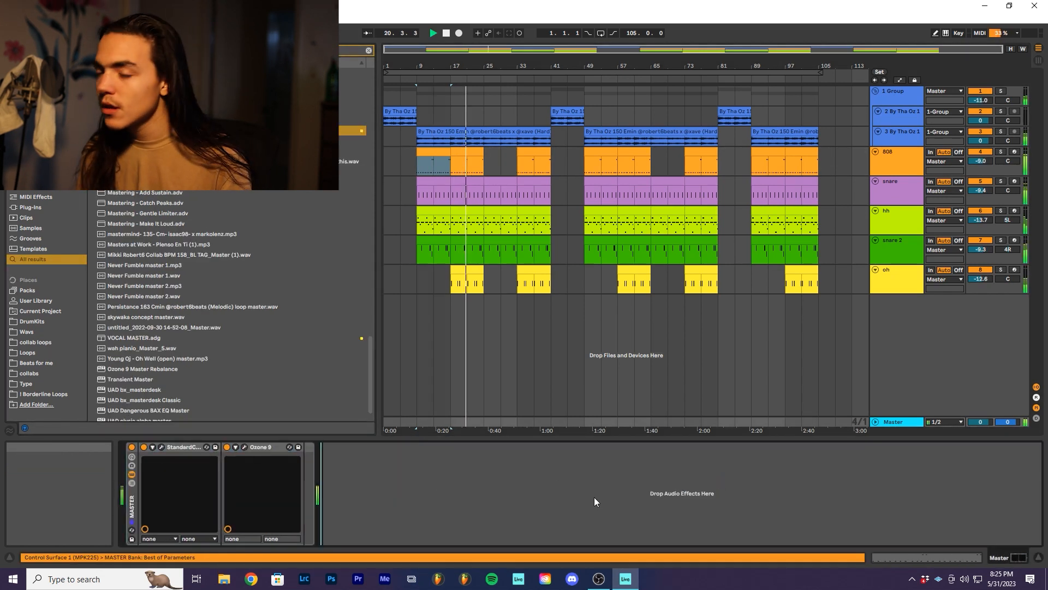
left_click(131, 501)
left_click(584, 483)
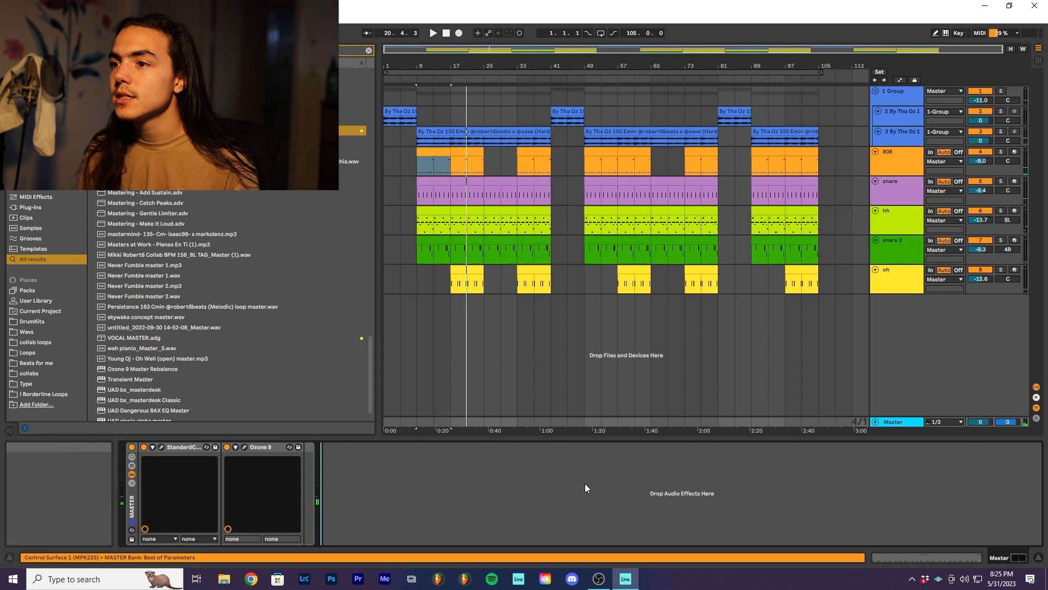
key("space")
- Find the 6 Tag sample and place it on a new audio track at bar 5
left_click(402, 284)
left_click(431, 307)
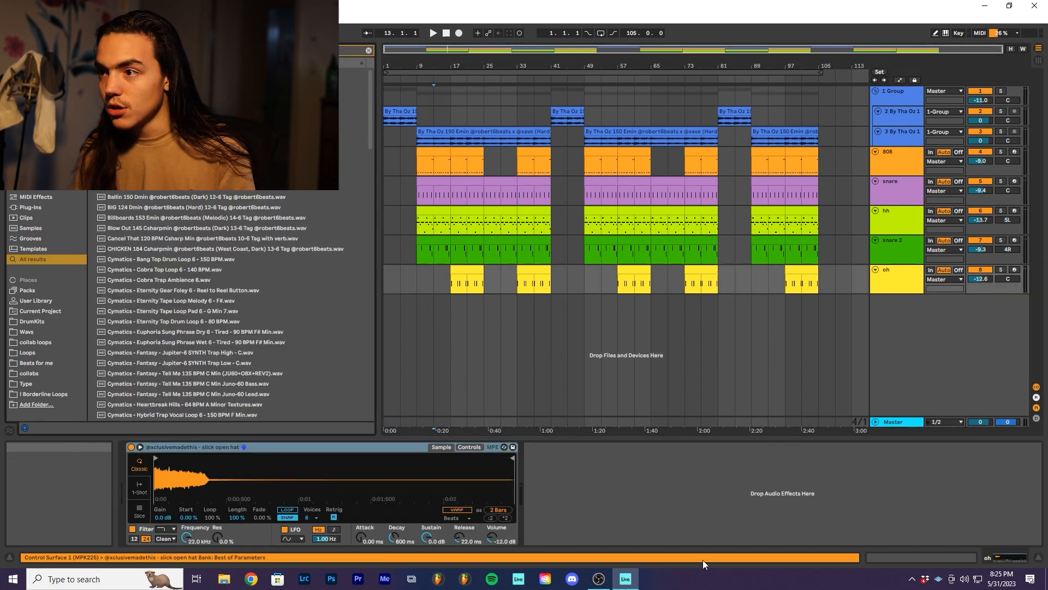
left_click_drag(411, 297, 403, 299)
scroll(403, 298, "up", 5)
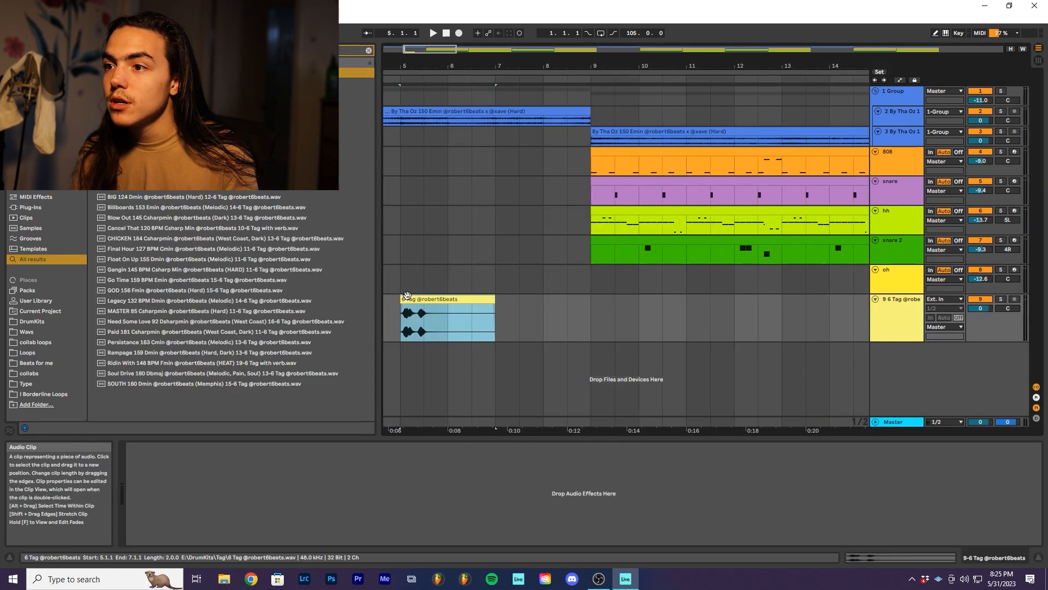
- Turn off warping and lower the gain of the 6 Tag clip, and move it to just before bar 9
double_click(406, 299)
left_click(234, 69)
left_click_drag(291, 103, 290, 124)
left_click(543, 249)
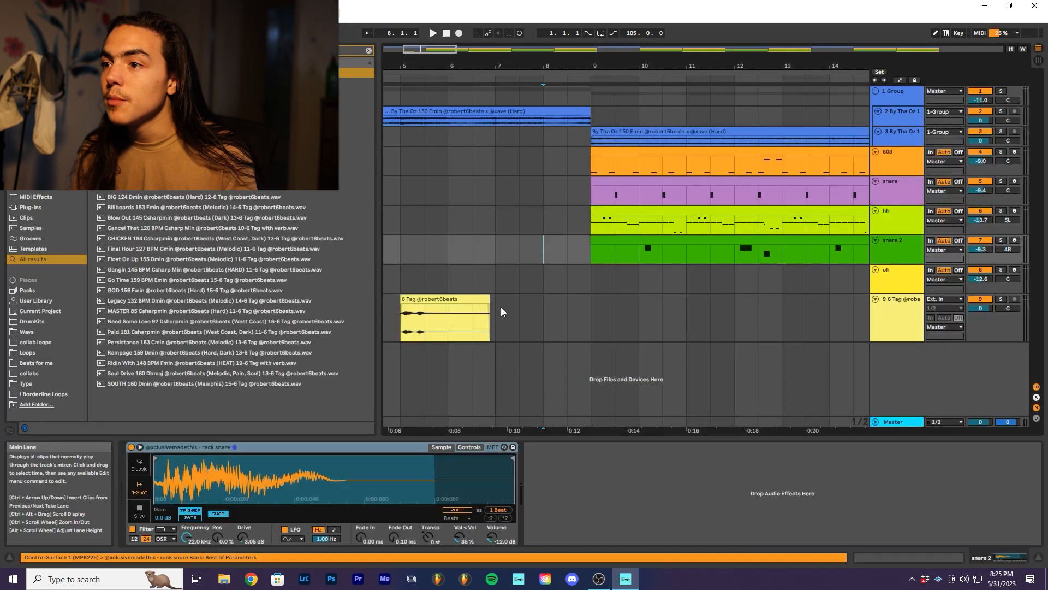
left_click_drag(442, 316, 556, 319)
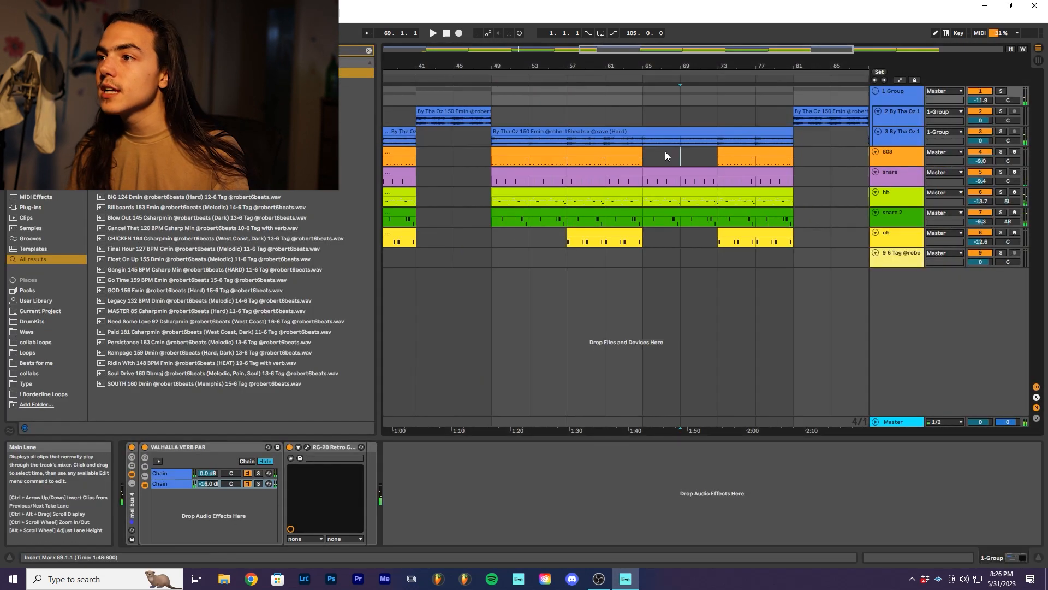
- Fill the 808 gap over bars 65 to 73 by duplicating the preceding 808 clip
left_click(627, 150)
key("ctrl+d")
scroll(677, 159, "down", 4)
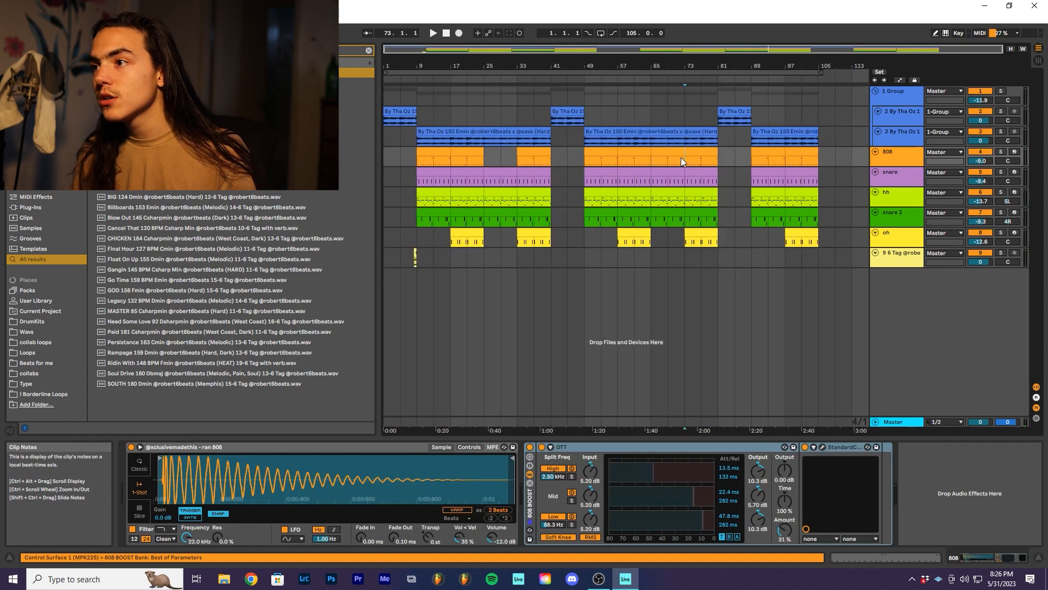
left_click(669, 159)
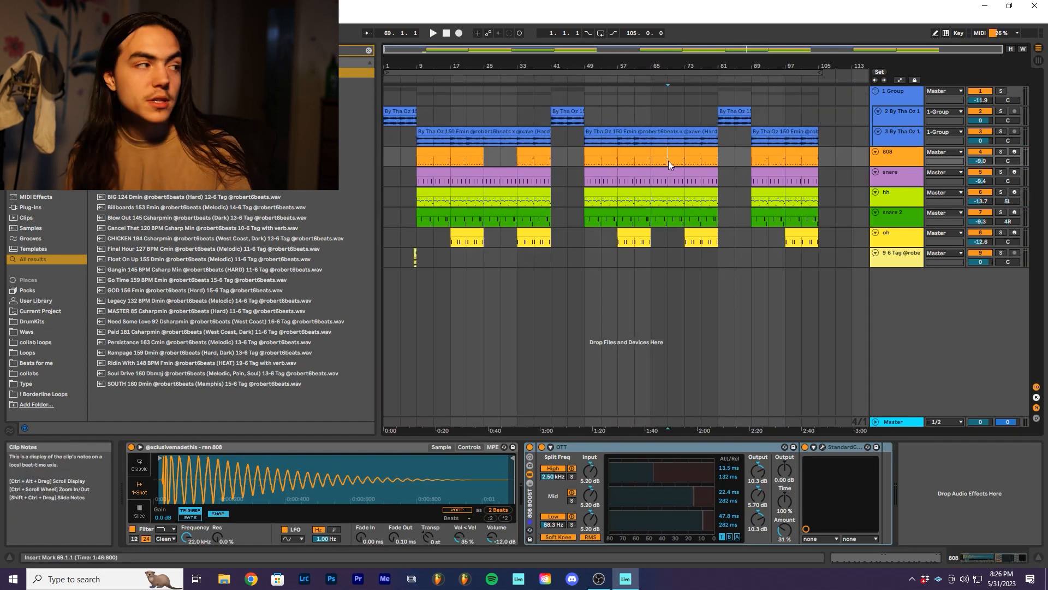
- Delete the 808, snare, hi-hat and snare 2 parts from bars 65 to 67 and play across the break
scroll(670, 161, "up", 4)
left_click(595, 162)
left_click_drag(594, 166, 627, 227)
key("Delete")
left_click(588, 157)
key("space")
scroll(620, 161, "down", 2)
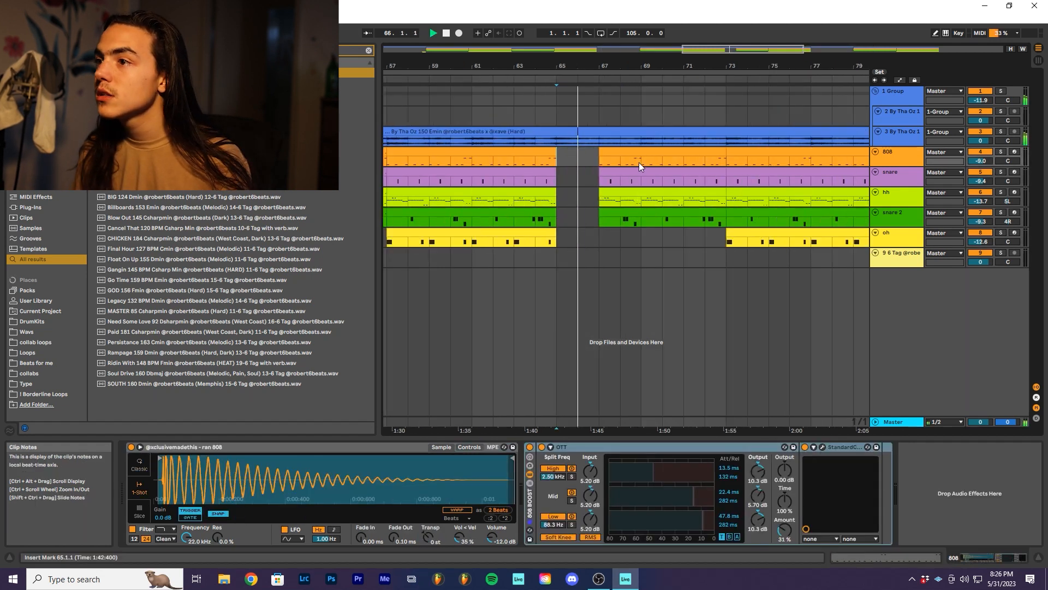
scroll(637, 167, "up", 2)
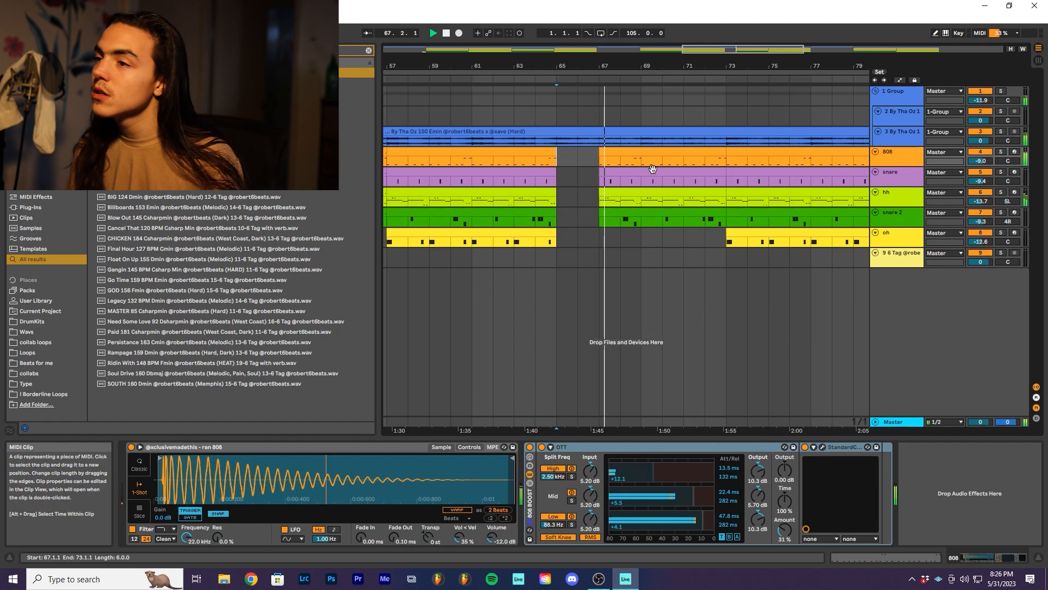
key("space")
- Select the snare, hi-hat and snare 2 parts just before bar 73
left_click(726, 181)
scroll(726, 181, "up", 2)
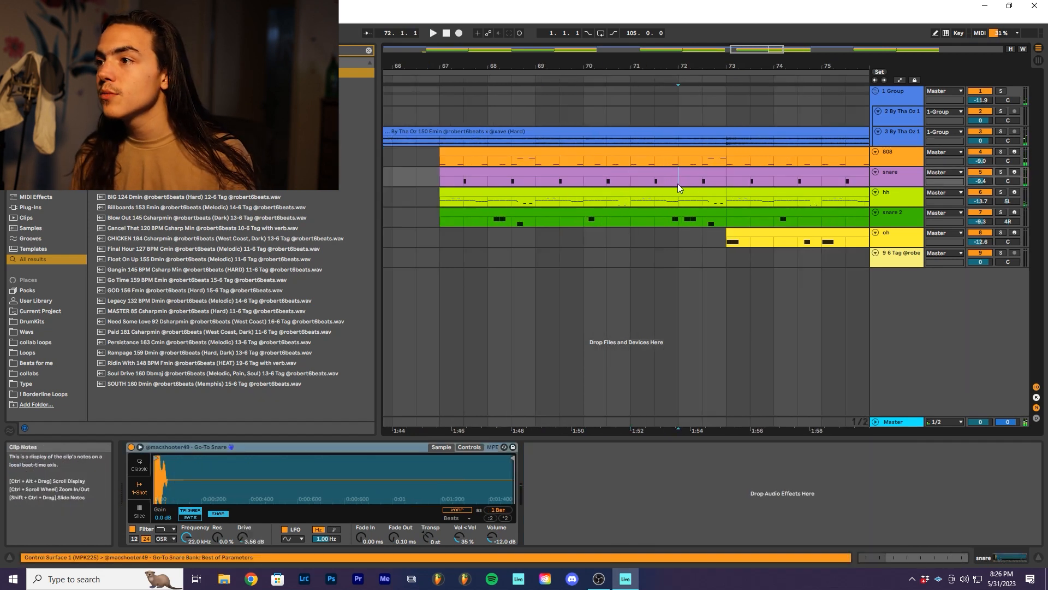
left_click_drag(712, 183, 727, 225)
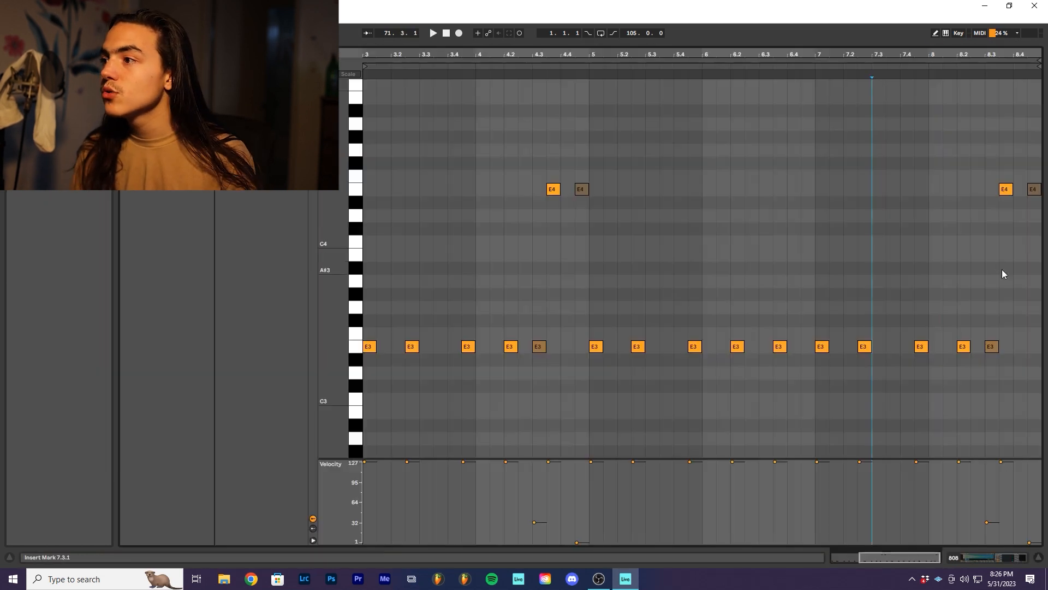
- Turn on Draw mode and start drawing a note on the E4 row around 8.2 in the 808 clip
key("b")
double_click(976, 255)
double_click(968, 191)
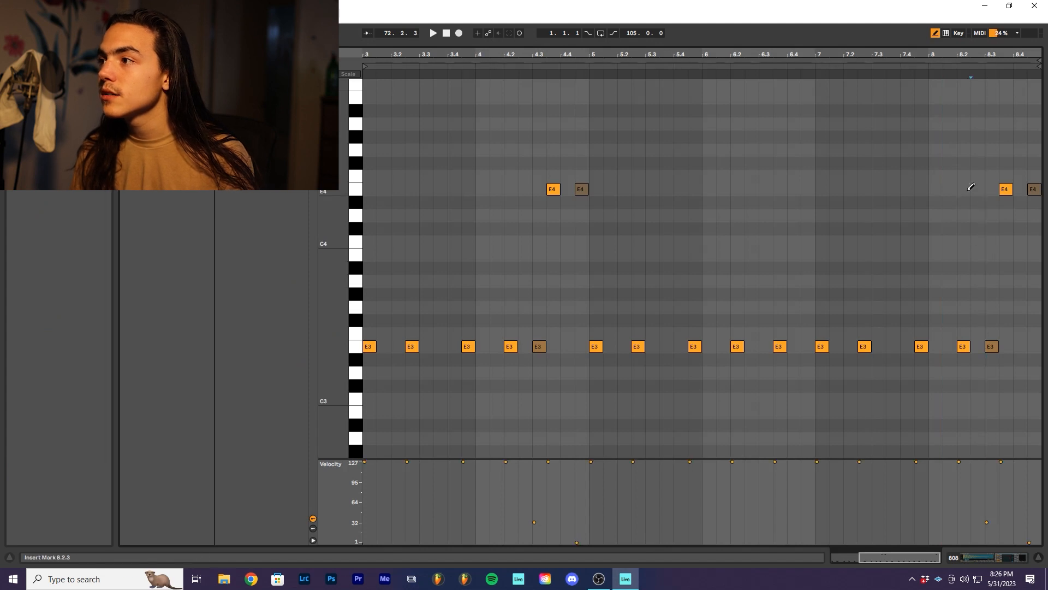